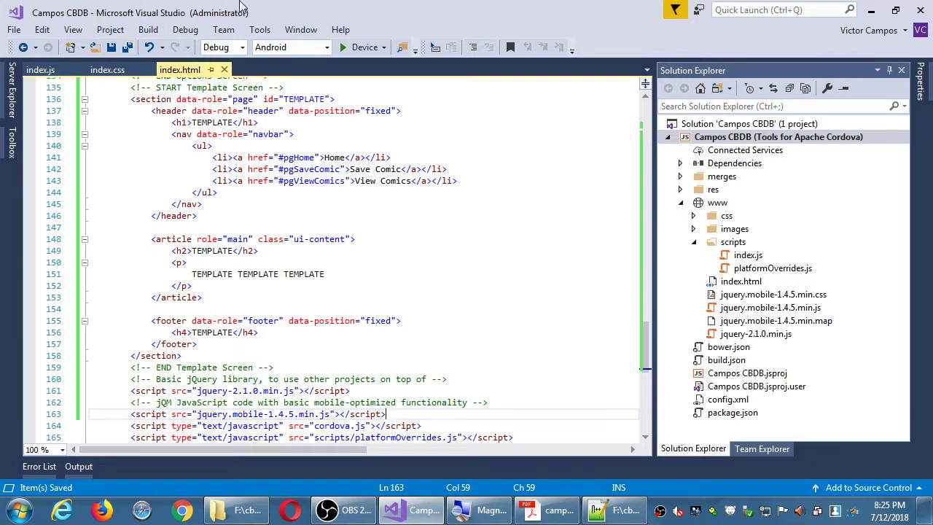
Step: Exit Visual Studio and close the open Notepad++, cbdb20180705 folder and PDF how-to windows
left_click(14, 29)
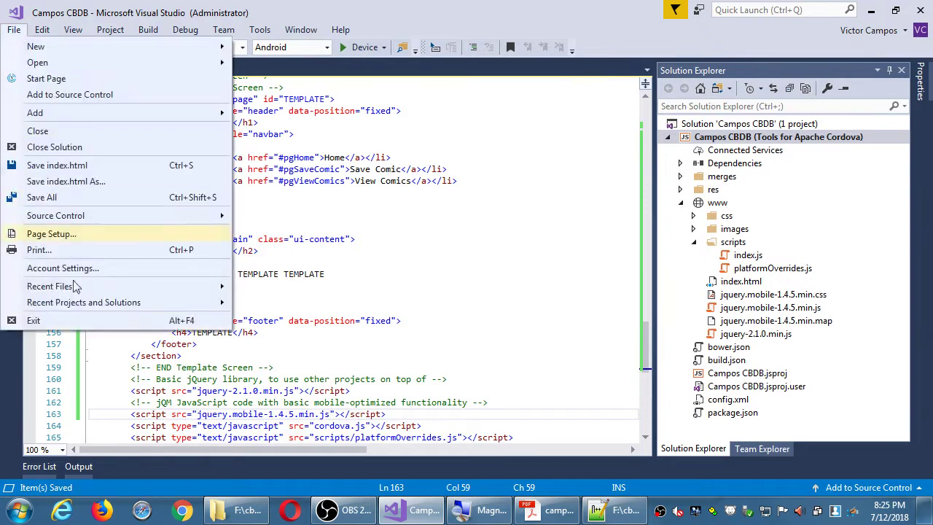
left_click(102, 321)
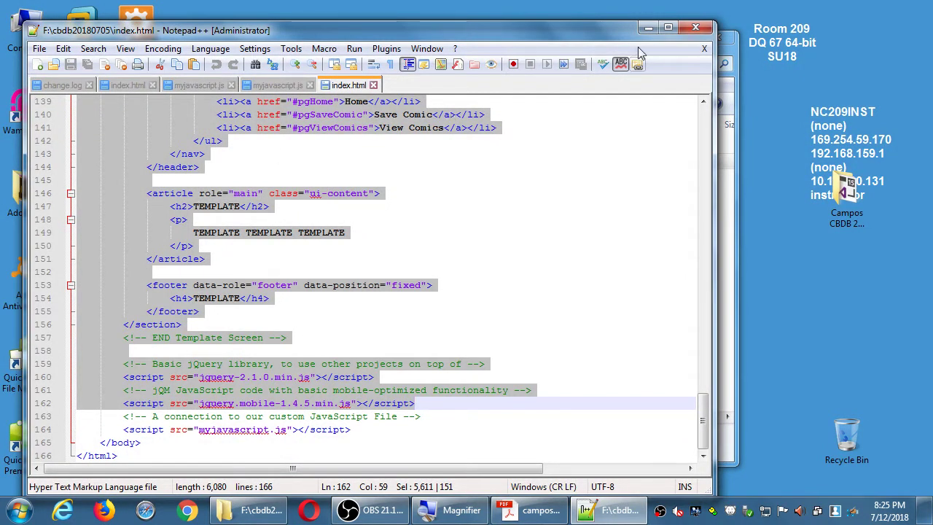
left_click(695, 27)
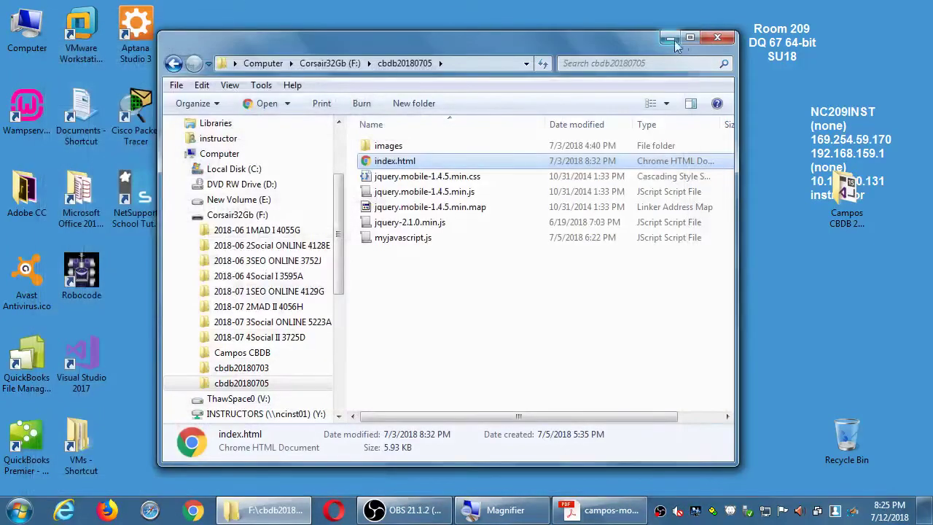
left_click(717, 38)
left_click(592, 509)
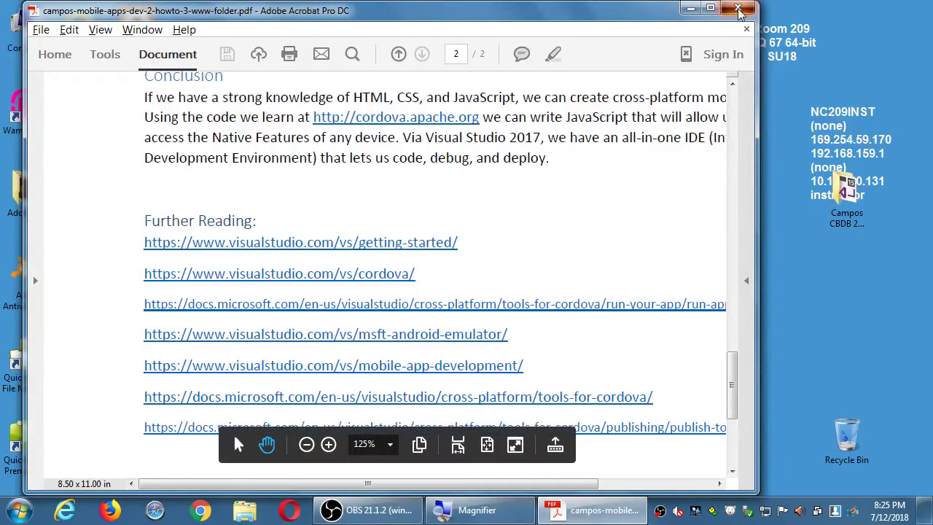
left_click(737, 8)
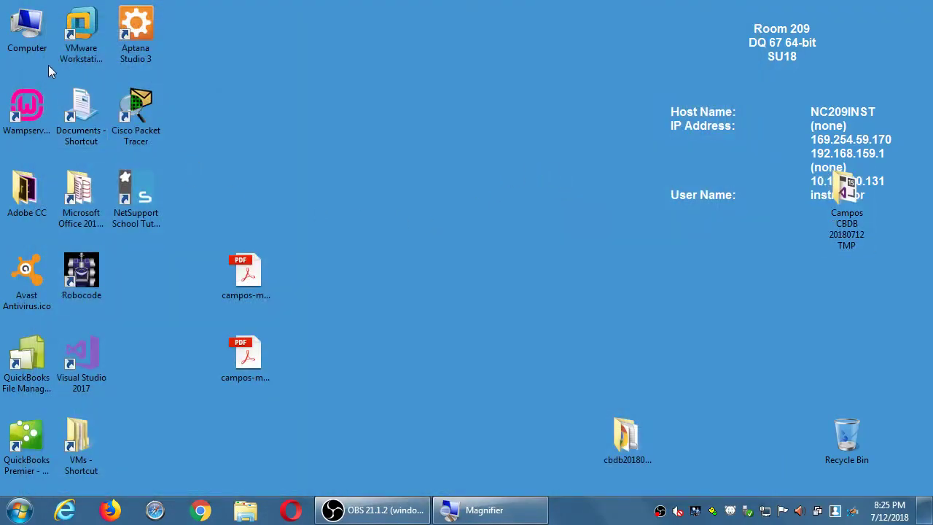
Step: Browse the Corsair32Gb (F:) drive to the CBDB project folder and open its inner project folder of the same name
double_click(27, 30)
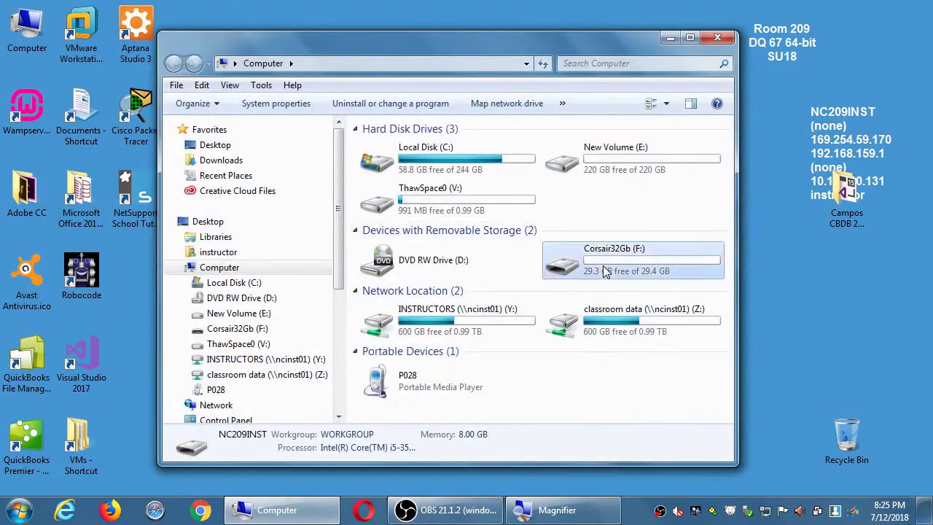
double_click(583, 266)
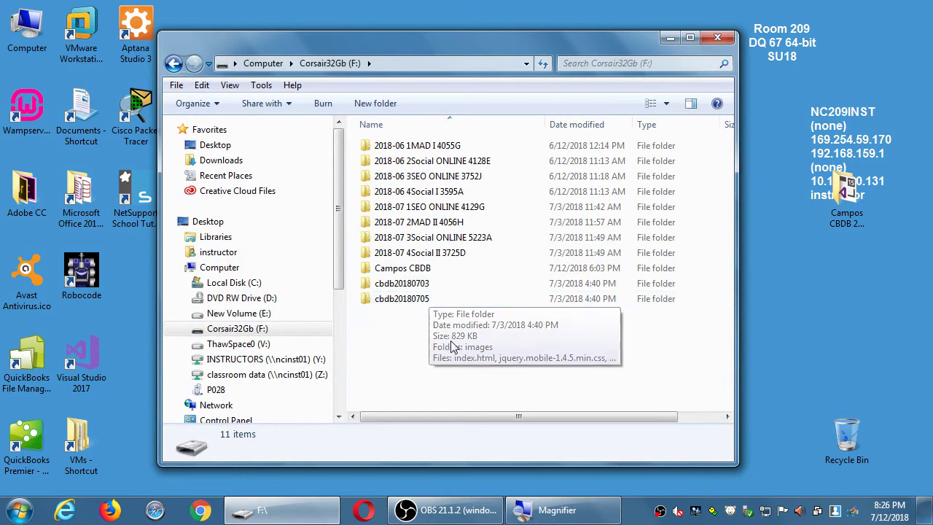
key("c")
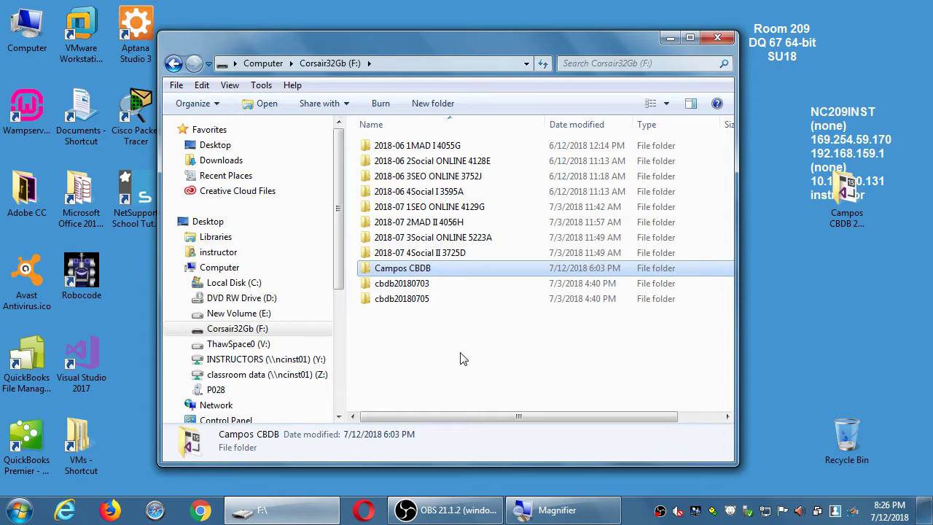
key("Return")
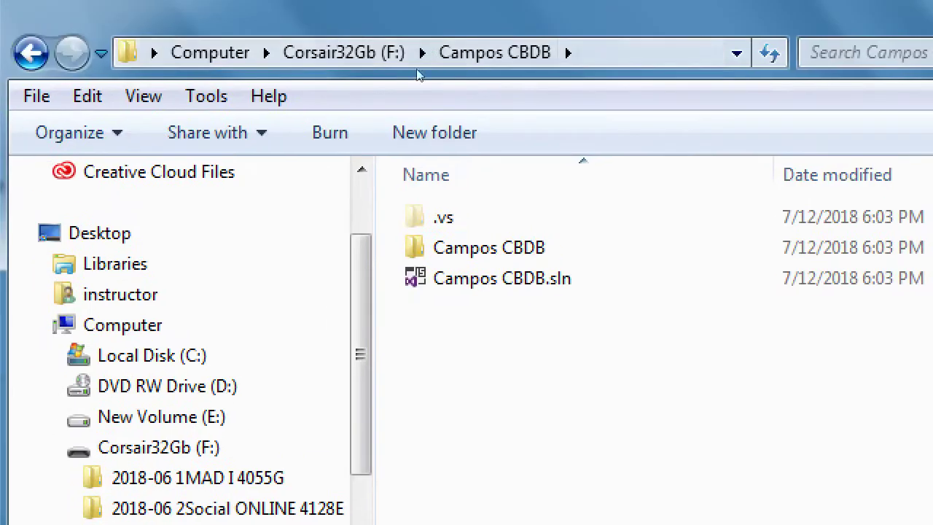
left_click(474, 279)
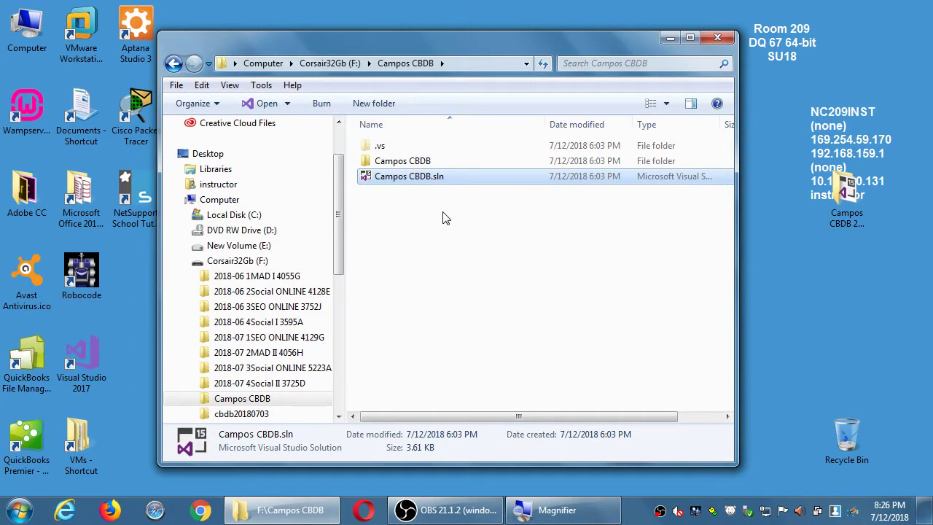
key("Up")
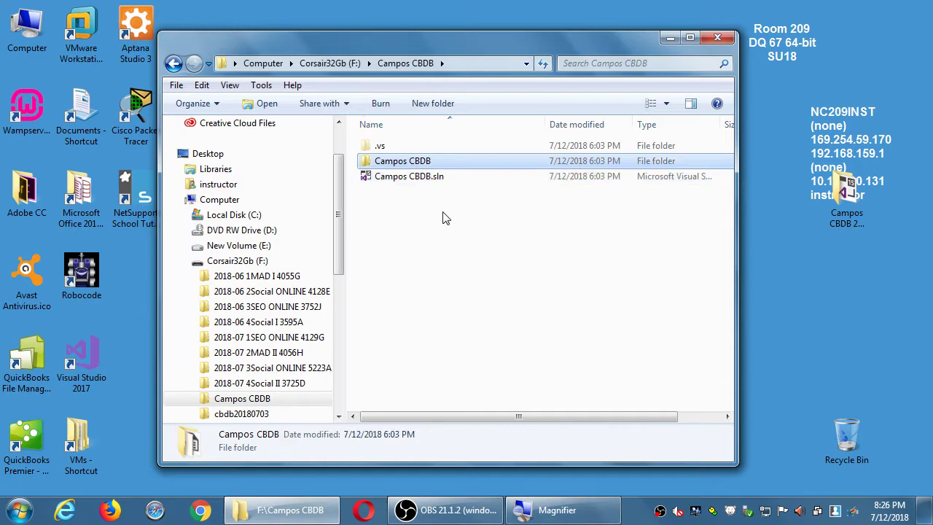
key("Return")
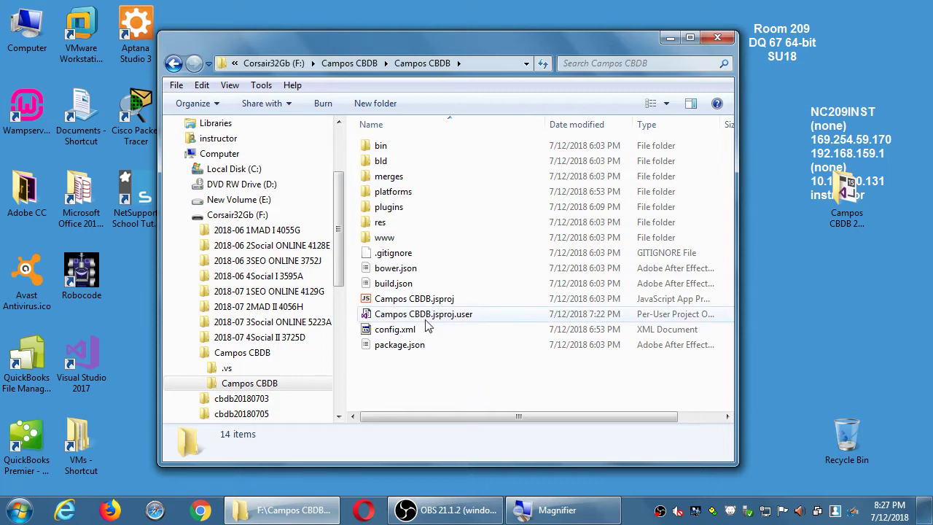
Step: Open the project's res > icons > android folder and select icon-36-ldpi.png to examine its details
double_click(380, 221)
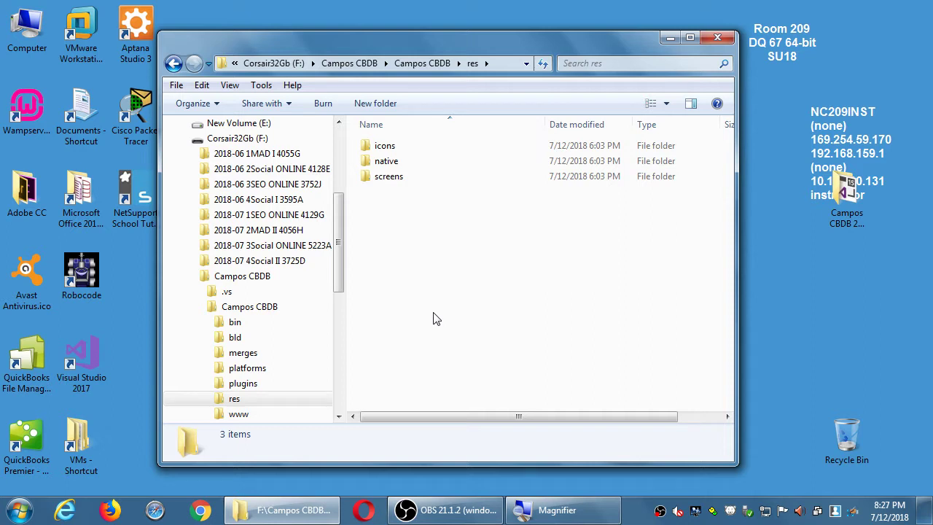
key("Down")
key("Return")
key("Down")
key("Up")
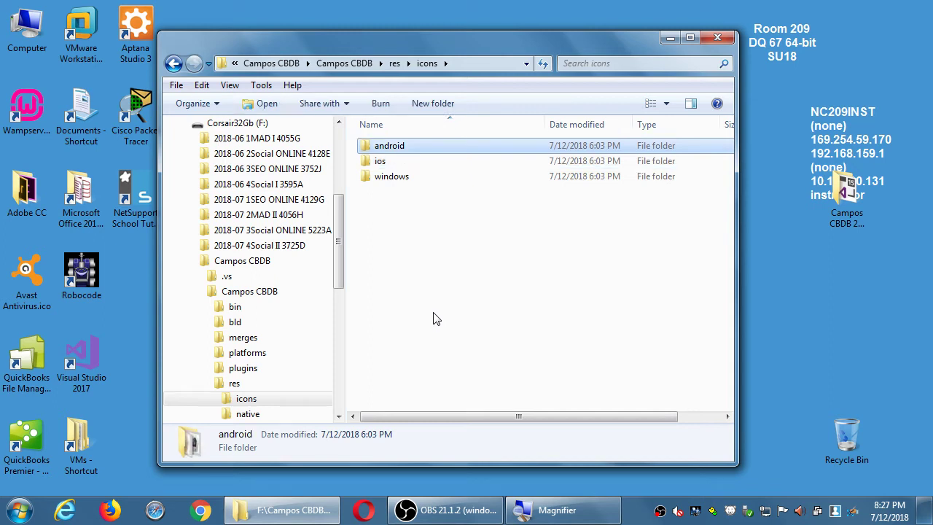
key("Return")
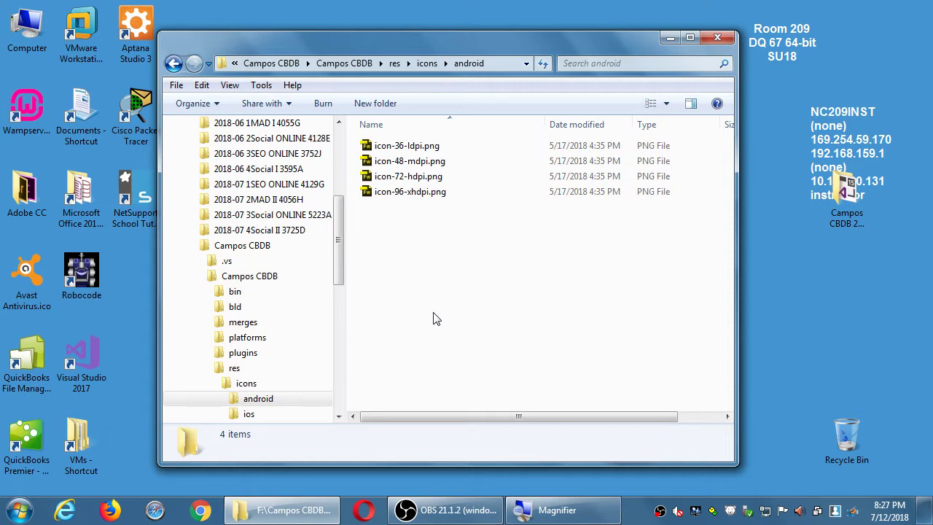
left_click(454, 147)
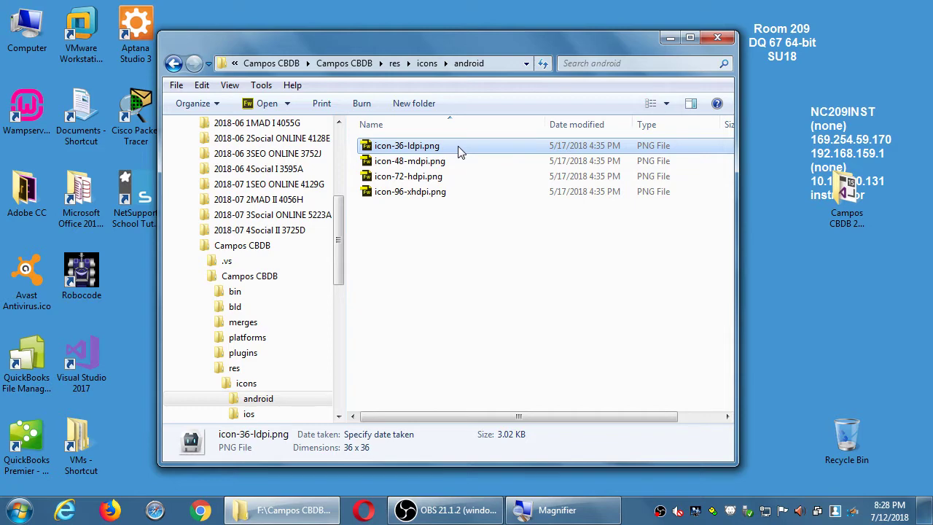
Step: Show the desktop, search the installed programs for "photo" and launch Adobe Photoshop CC 2018
key("super+d")
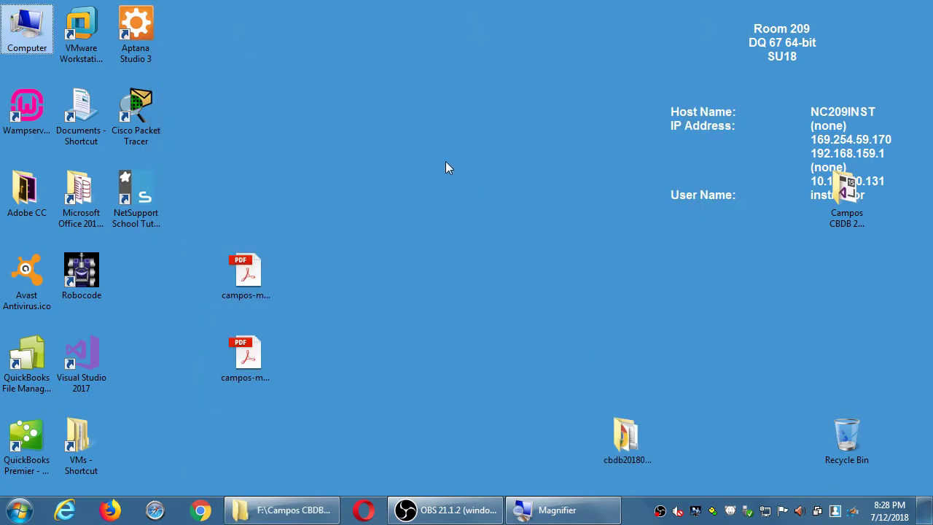
key("super")
type("photo")
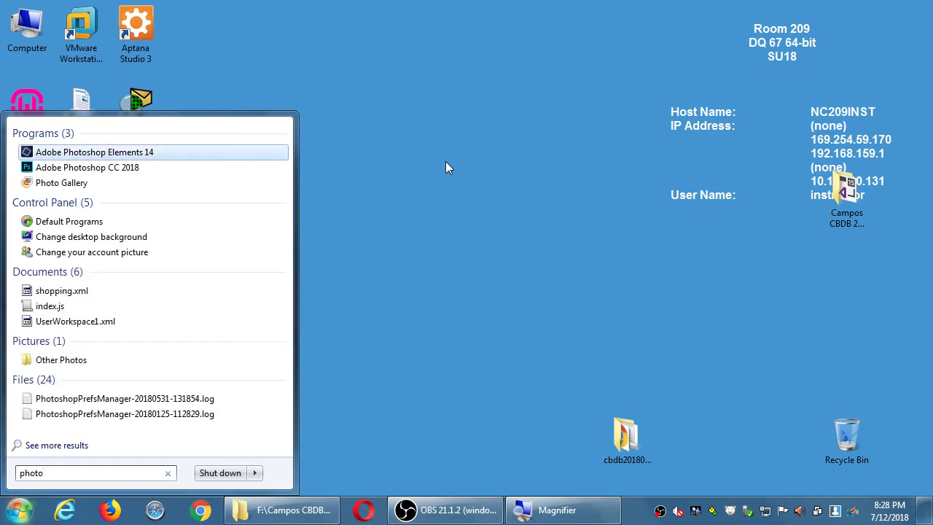
key("Down")
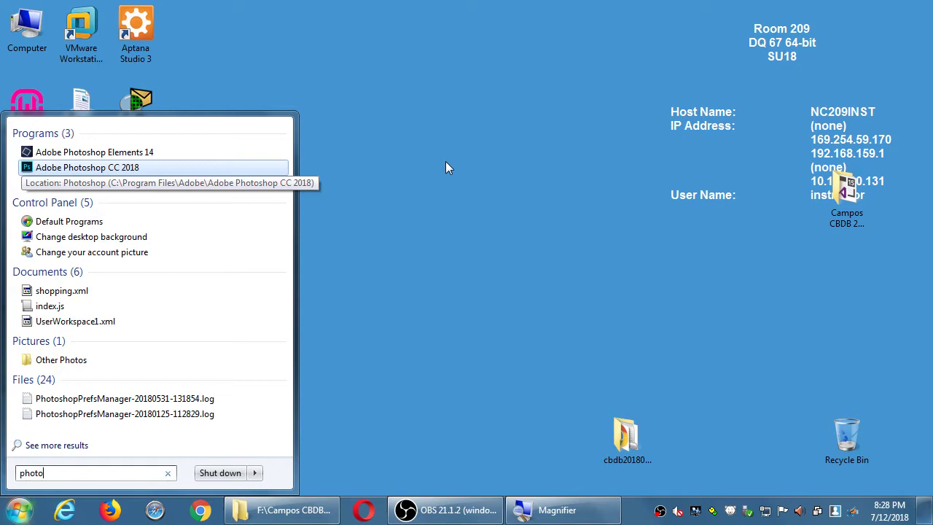
key("super+plus")
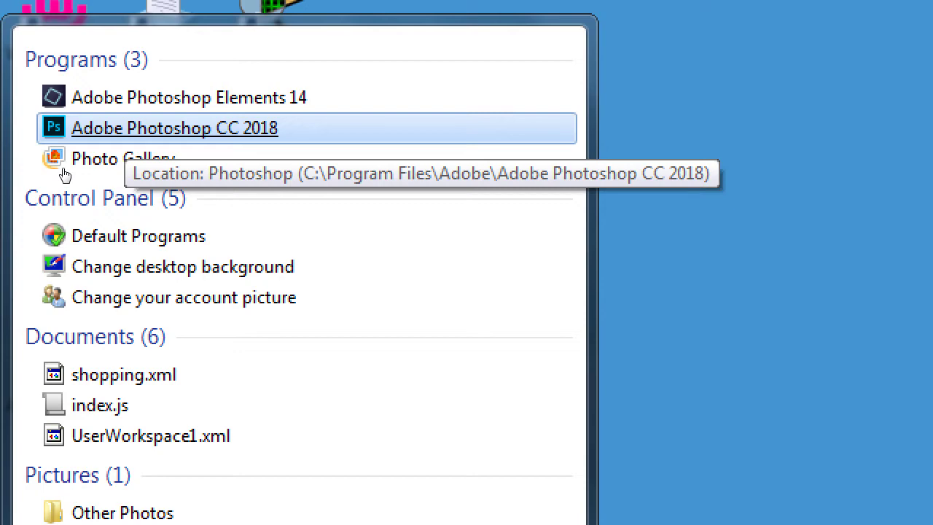
key("Return")
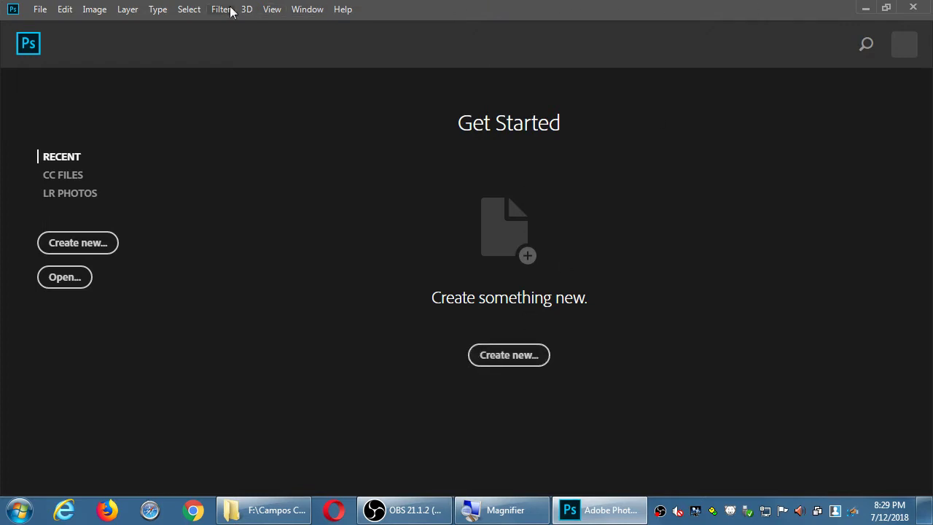
Step: Start a new document and name it "icon"
left_click(41, 10)
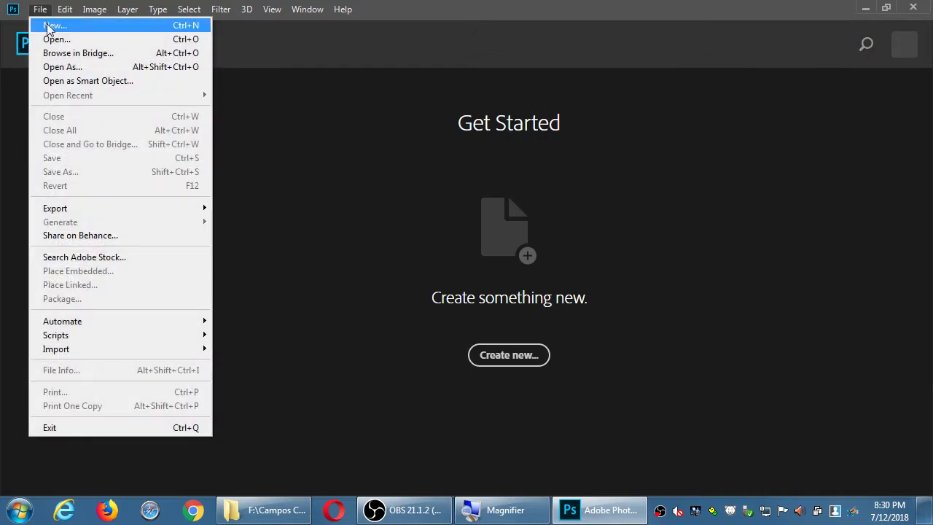
left_click(46, 25)
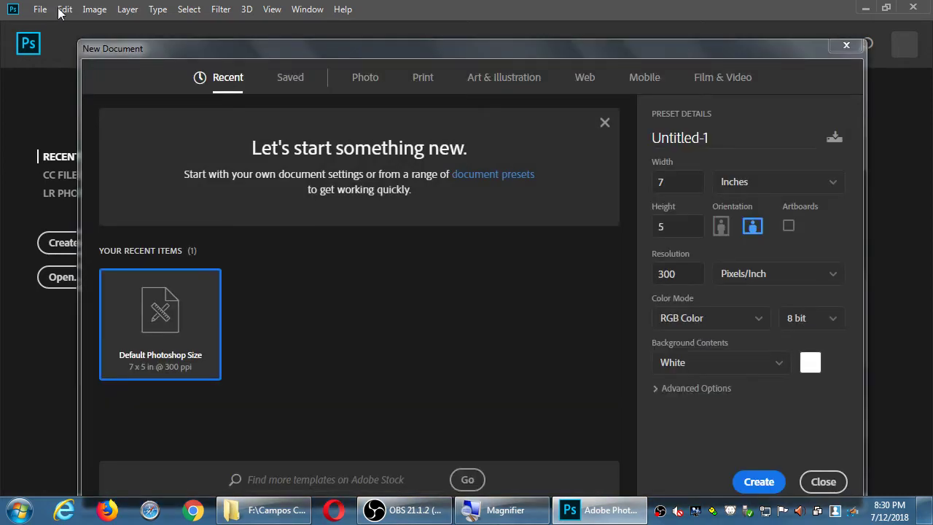
left_click_drag(222, 50, 218, 19)
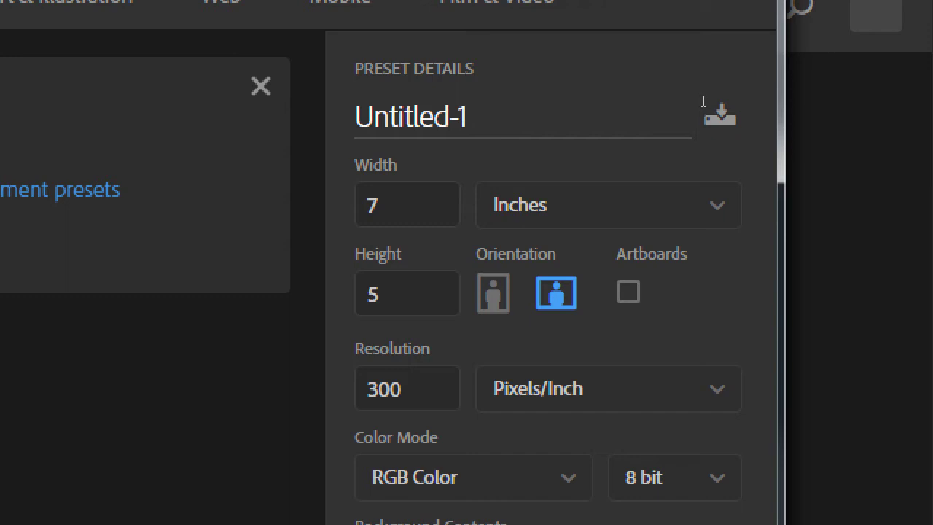
left_click(704, 102)
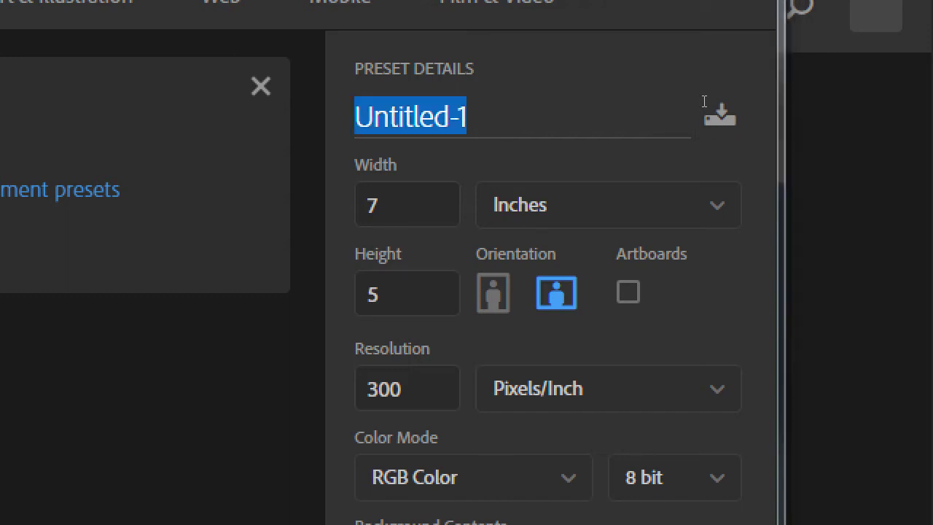
type("icon")
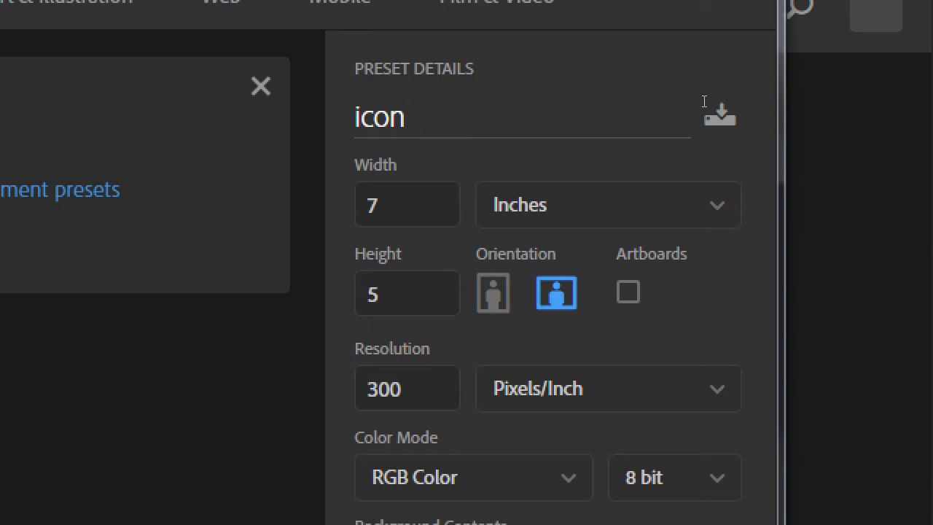
Step: Set the new document's units to pixels, with a width and height of 96 each
left_click(732, 149)
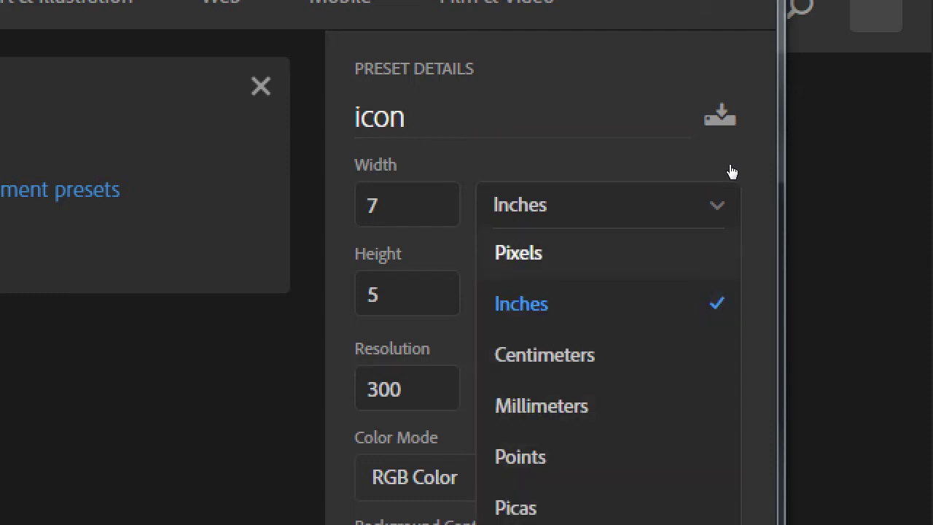
key("Return")
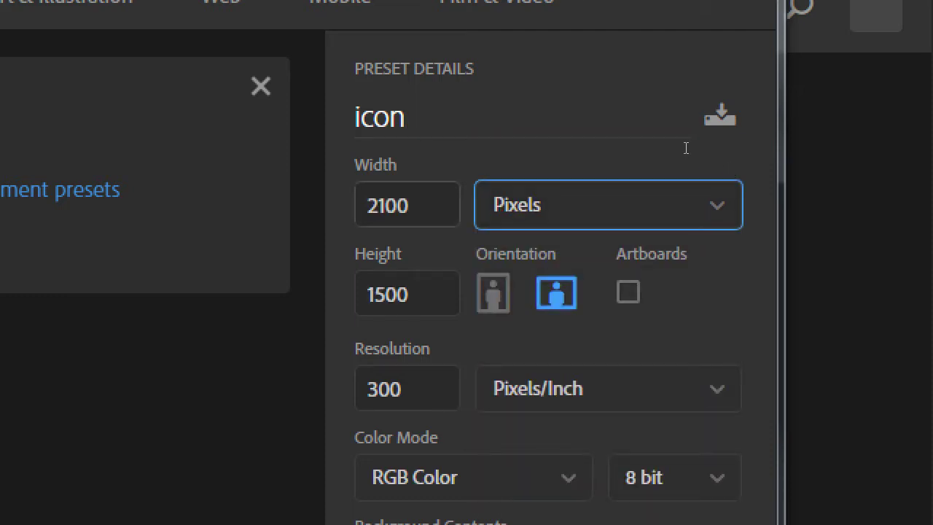
key("shift+Tab")
type("96")
key("Tab")
type("96")
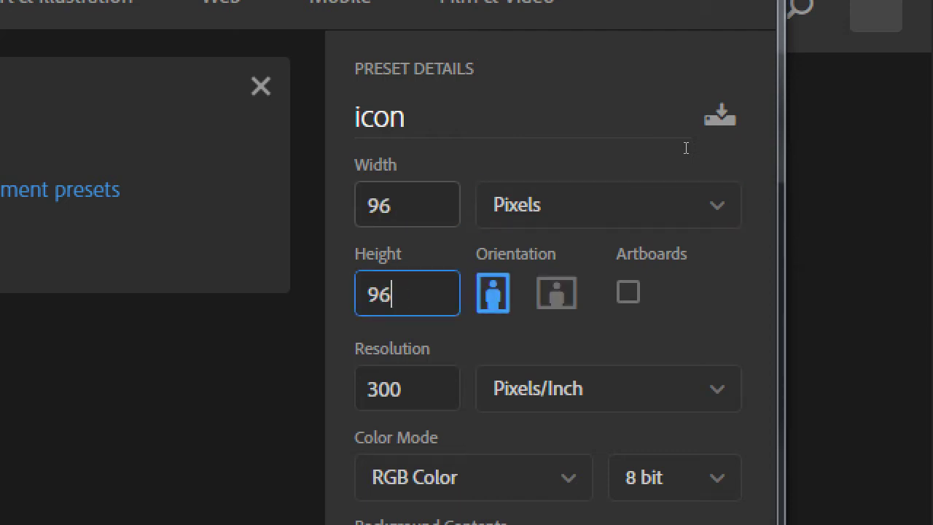
key("shift+Tab")
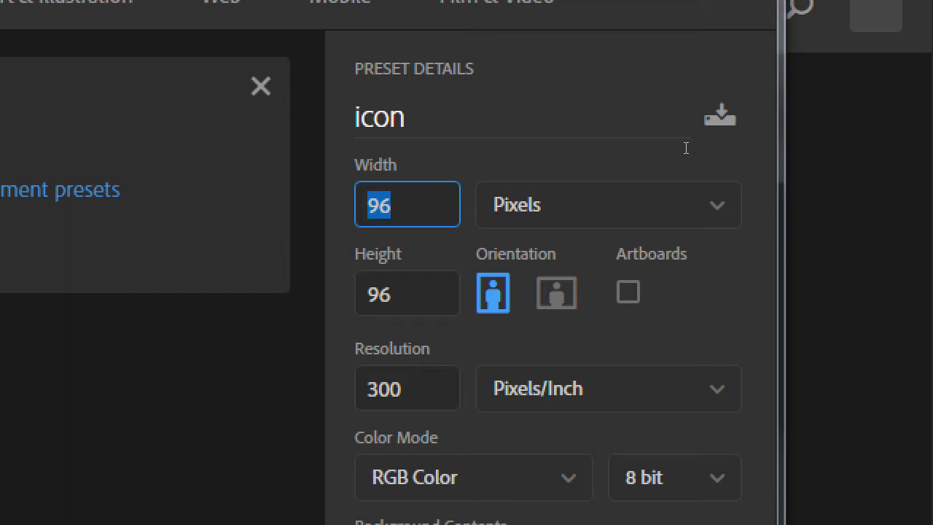
key("super+minus")
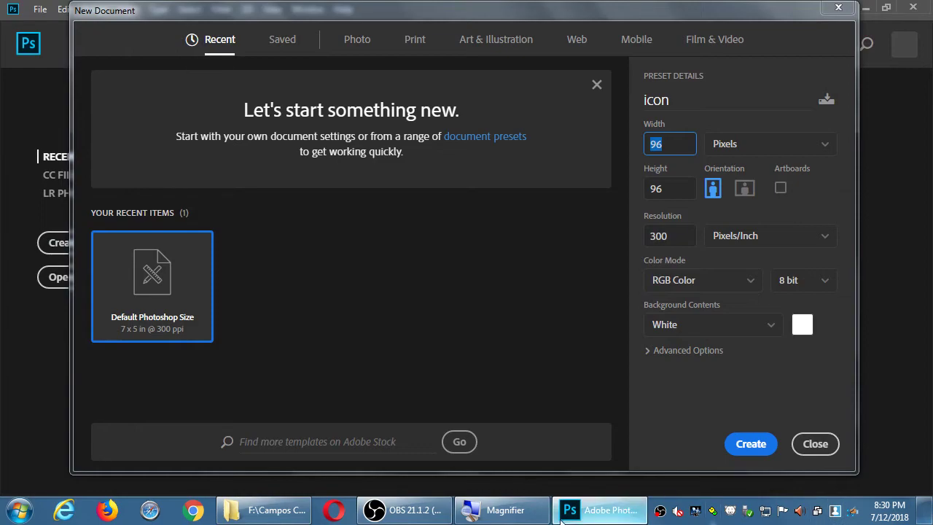
Step: Switch to the android icons folder in File Explorer and select icon-96-xhdpi.png to examine its dimensions
mouse_move(308, 501)
left_click(350, 404)
key("super+plus")
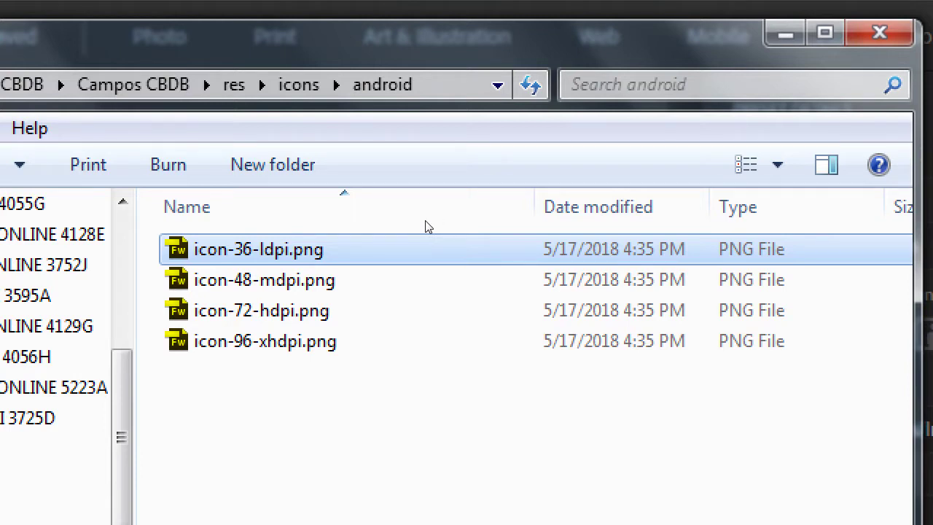
key("End")
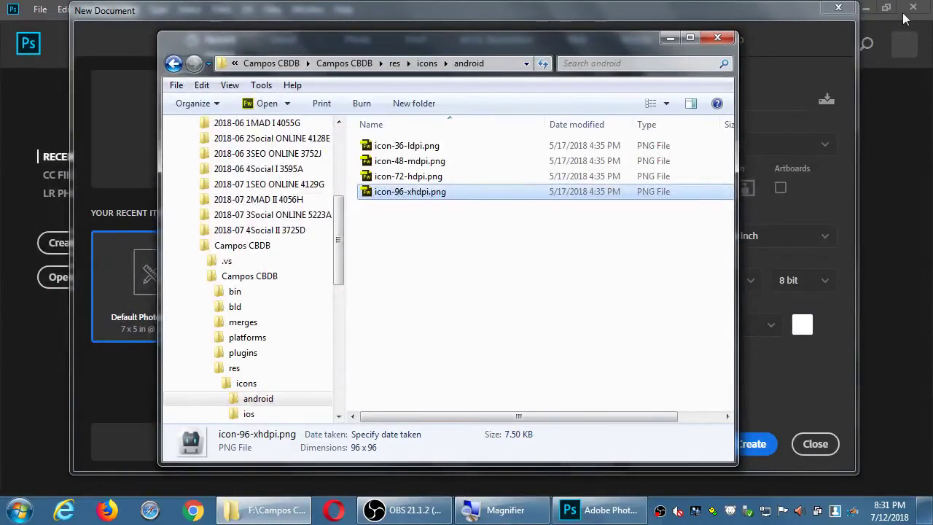
Step: Return to the New Document window and set the width and height to 512 pixels each and the resolution to 72
left_click(763, 14)
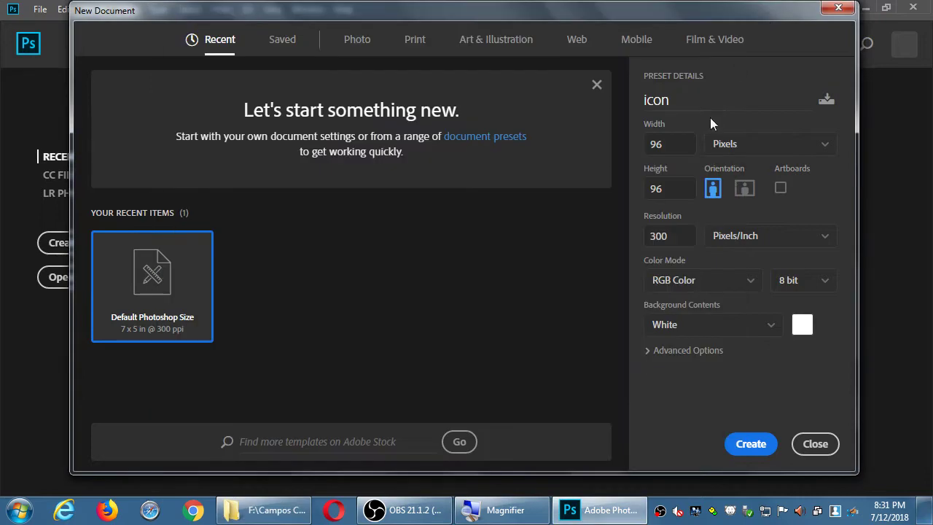
left_click(685, 140)
type("512")
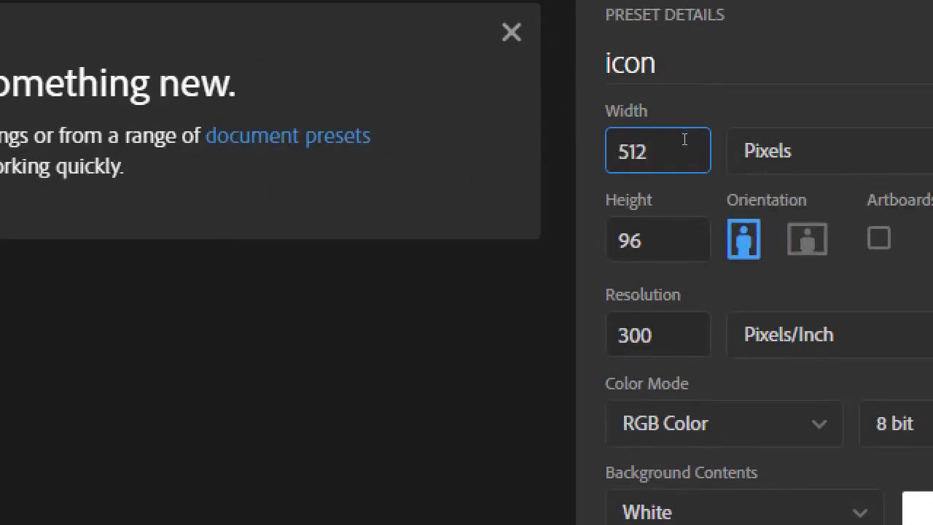
key("Tab")
key("Tab")
type("512")
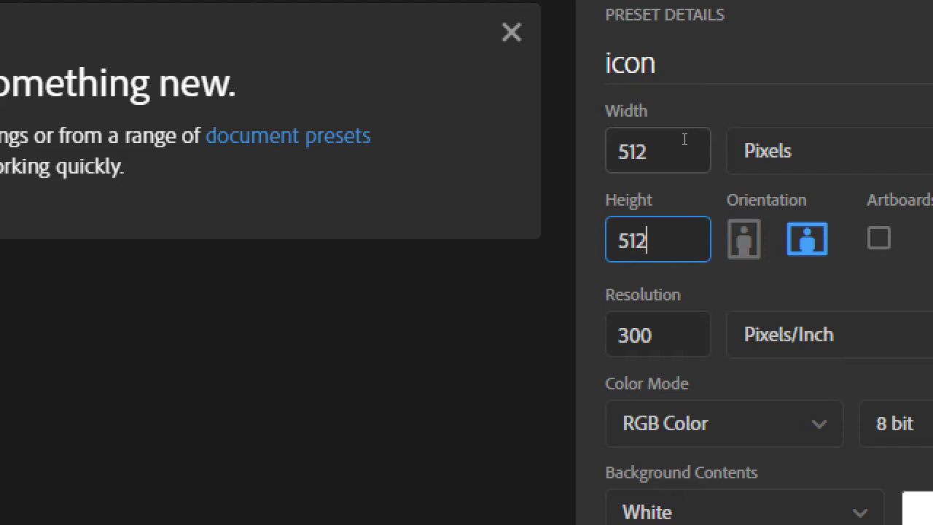
key("Tab")
type("72")
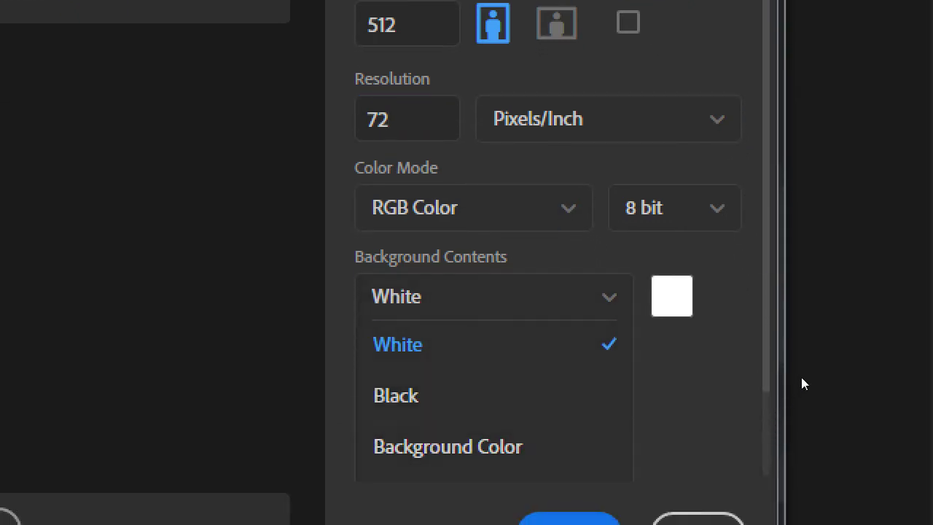
left_click(802, 343)
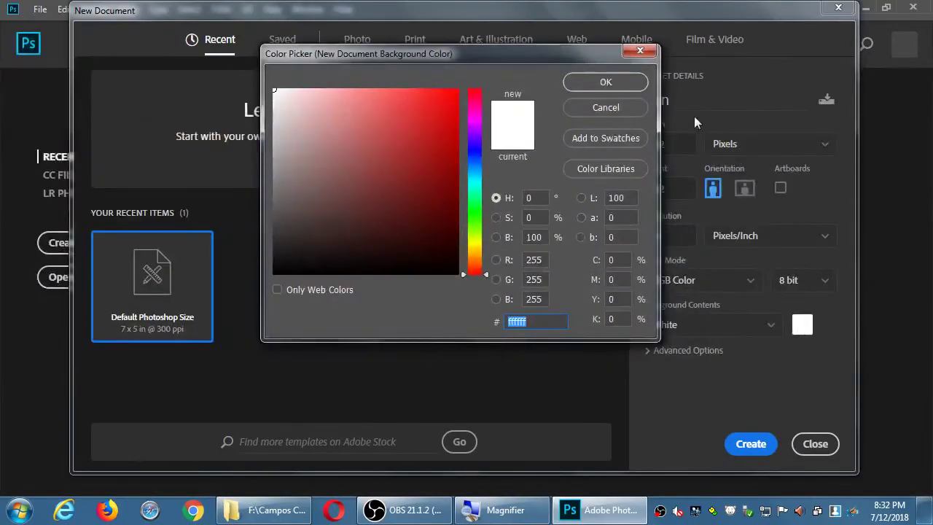
left_click(643, 51)
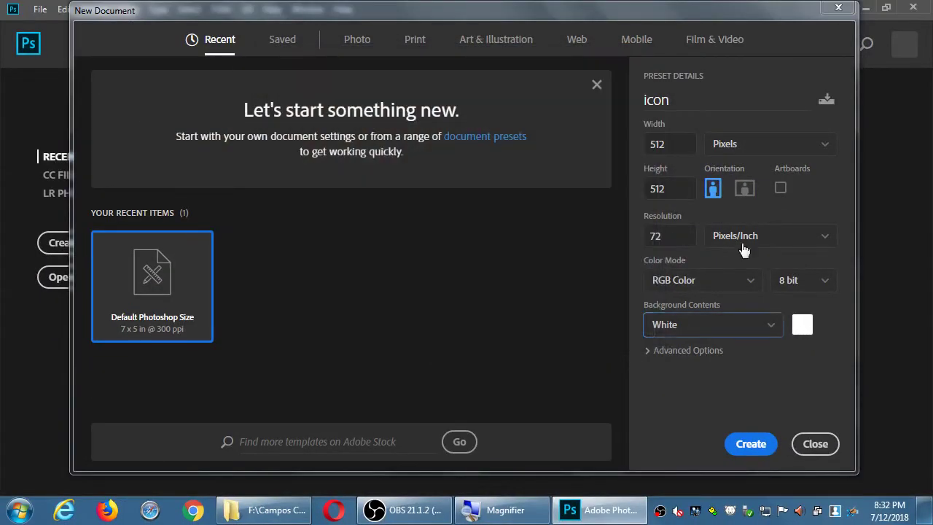
left_click(779, 330)
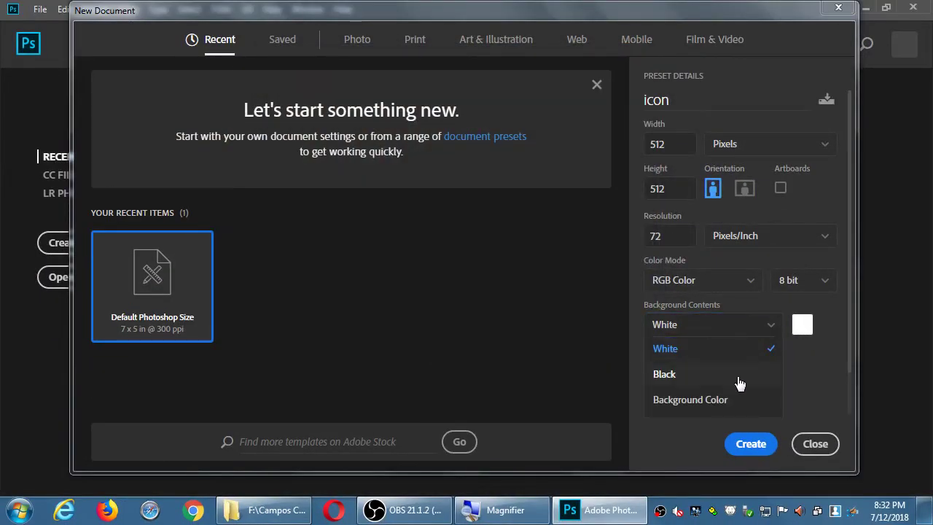
scroll(740, 363, "down", 1)
left_click(707, 379)
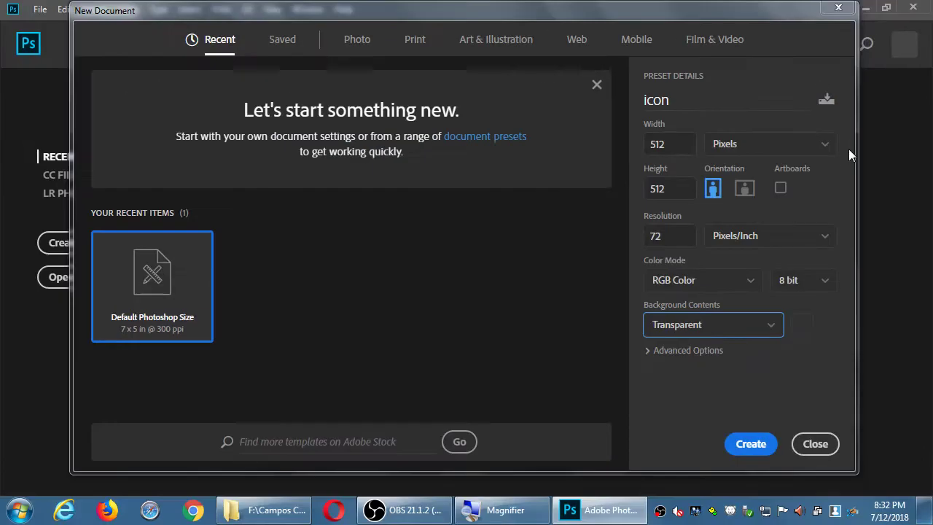
left_click(776, 329)
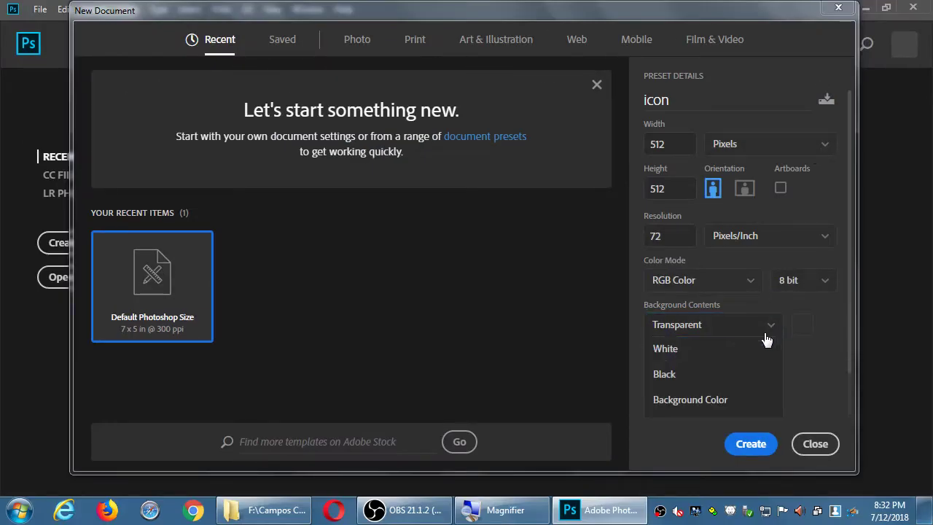
left_click(751, 348)
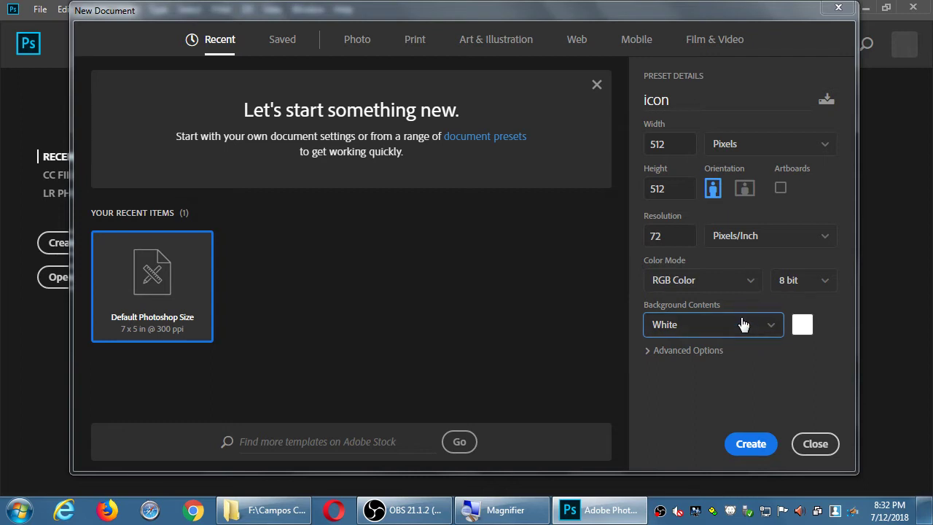
Step: Set the new document's background contents to Transparent and create the document
left_click(743, 324)
scroll(741, 362, "down", 1)
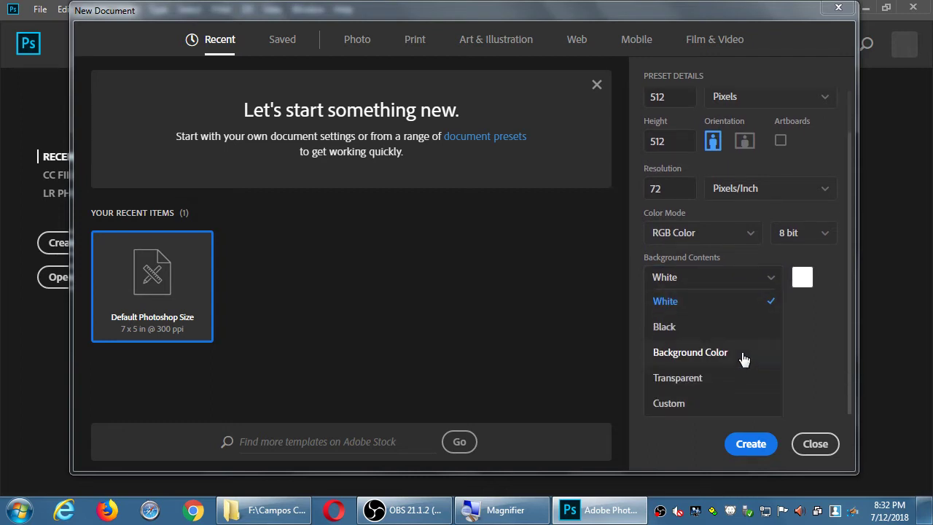
scroll(744, 360, "up", 1)
scroll(743, 360, "down", 1)
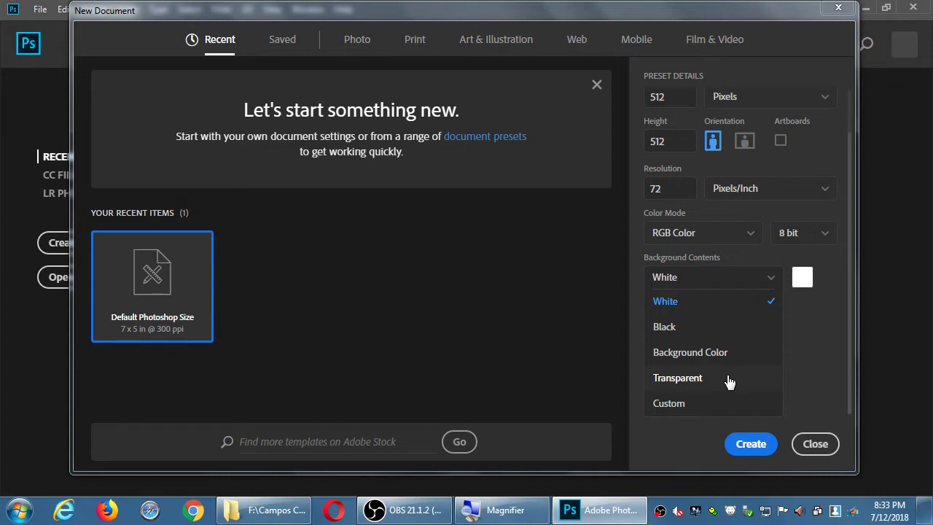
left_click(728, 380)
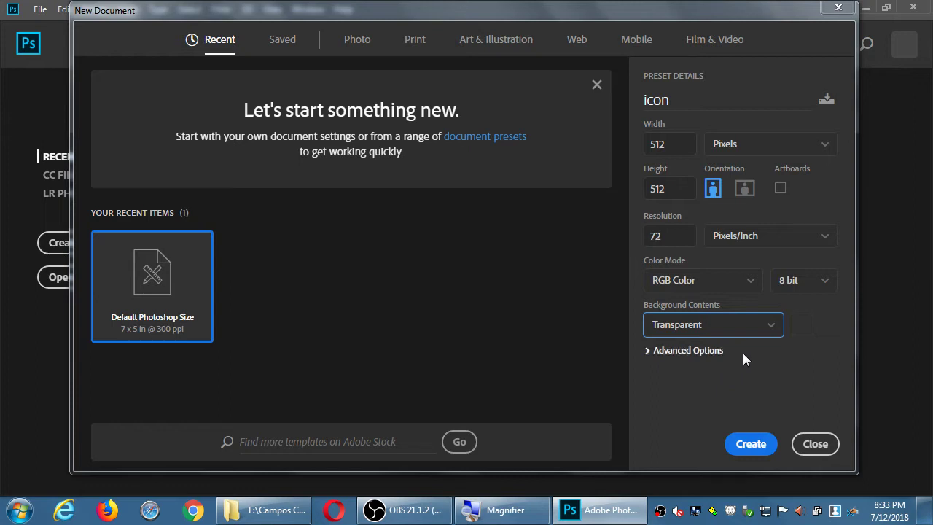
left_click(769, 332)
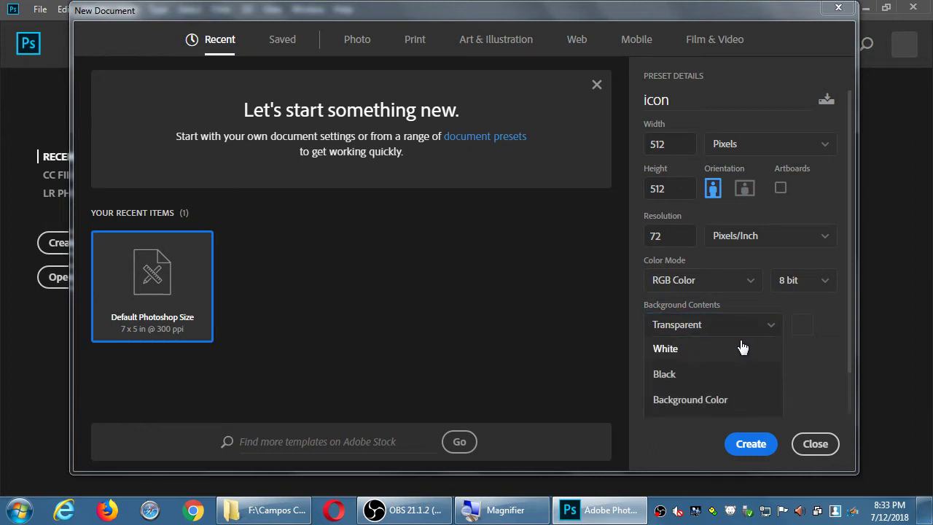
key("Down")
key("Down")
key("Down")
left_click(774, 327)
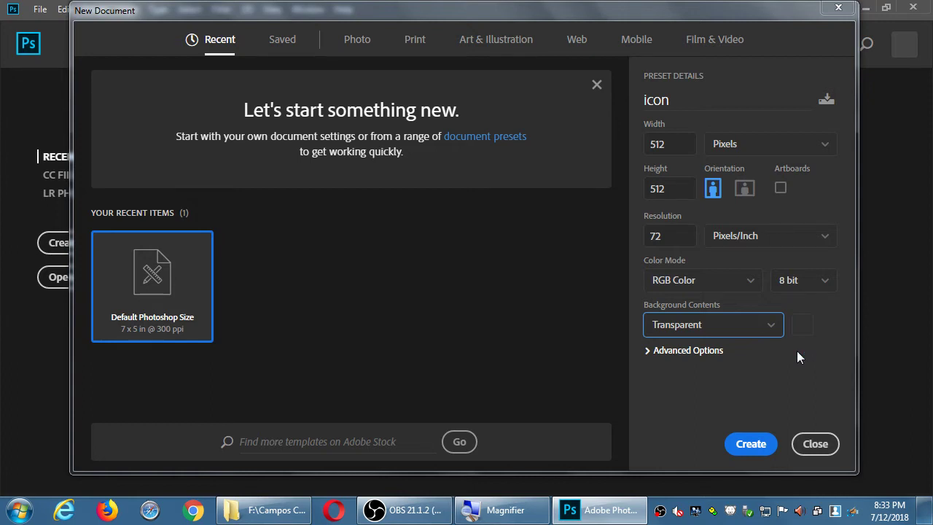
left_click(752, 443)
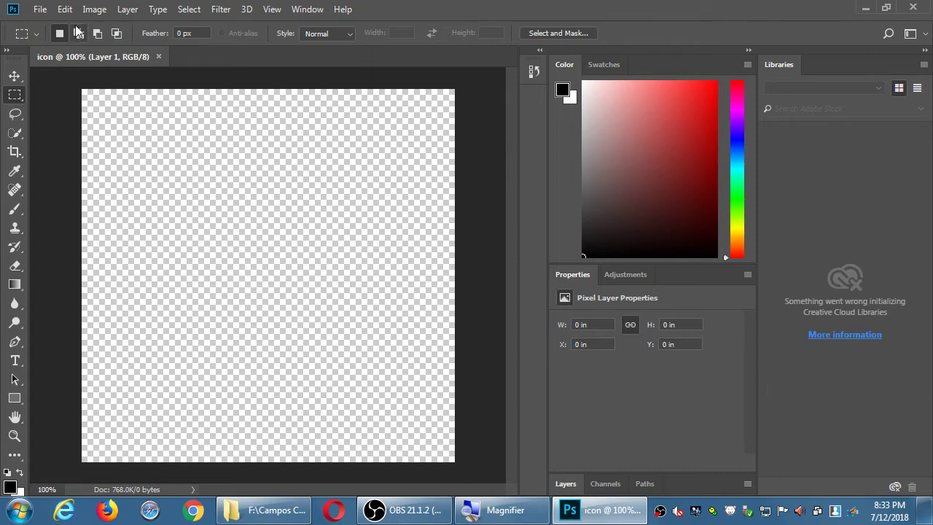
Step: Start saving the document under a new name and browse to the 2018-07 2MAD II 4056H folder on the Corsair32Gb (F:) drive
left_click(40, 10)
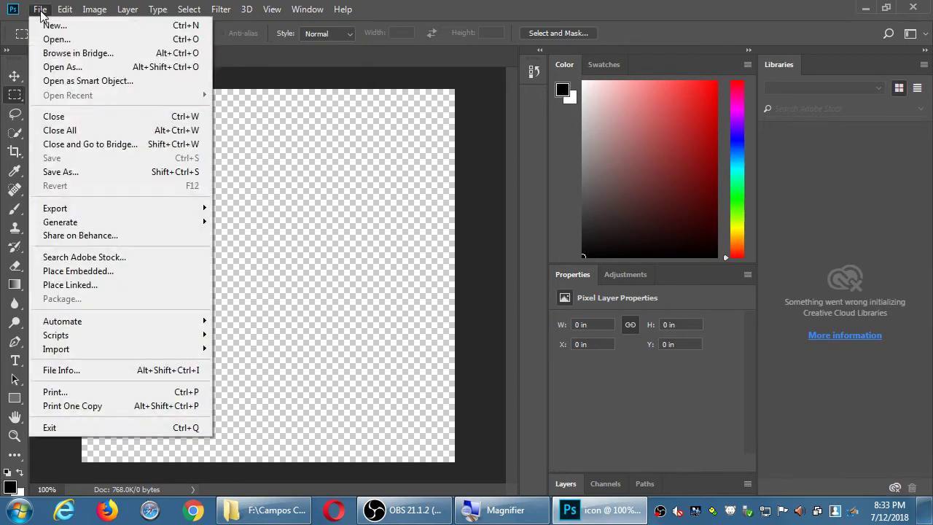
left_click(50, 174)
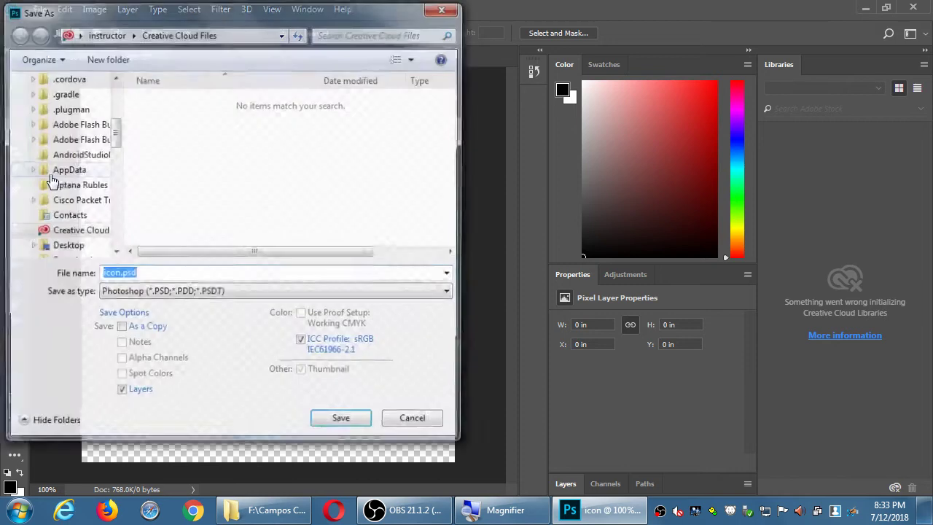
left_click_drag(114, 138, 115, 91)
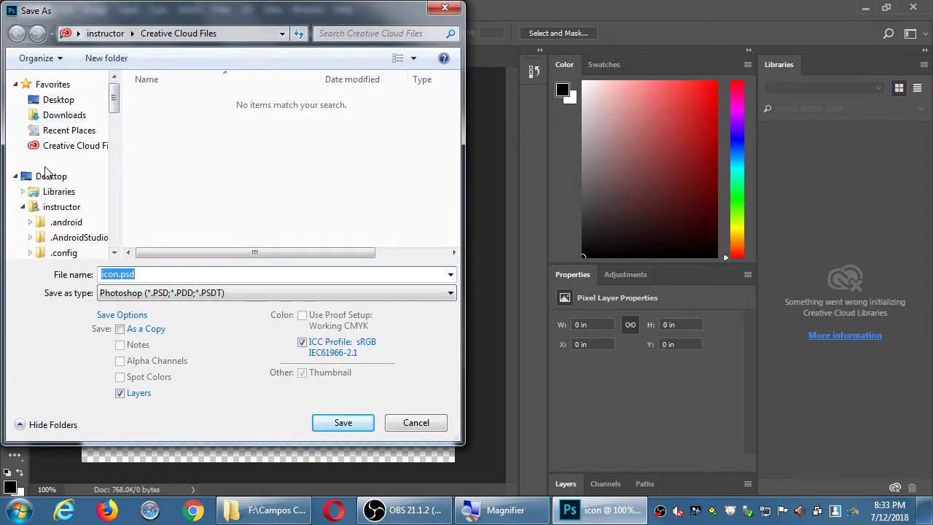
left_click(22, 207)
left_click(58, 222)
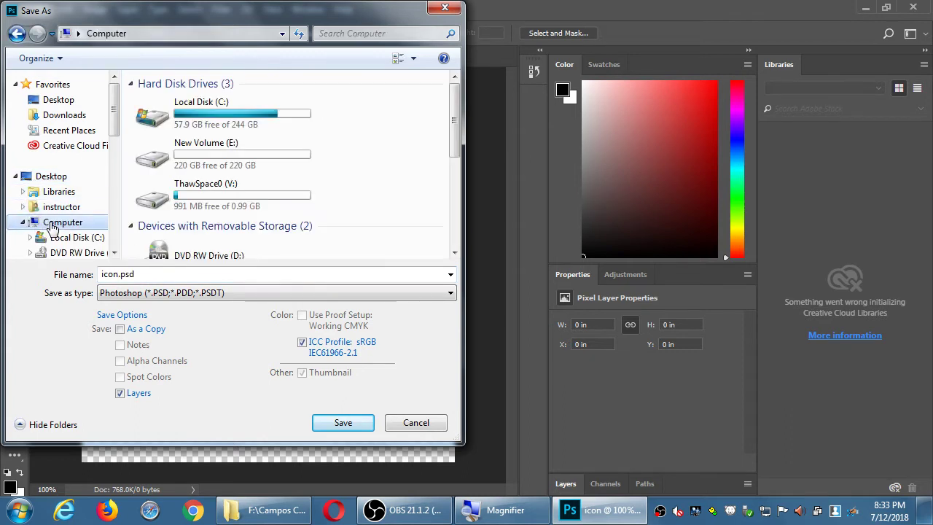
left_click(182, 199)
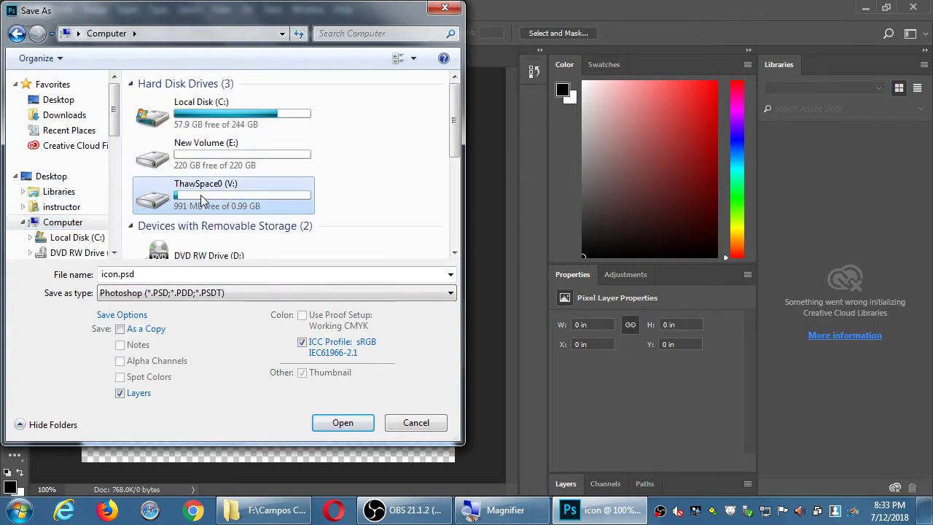
scroll(219, 219, "down", 3)
scroll(219, 193, "up", 3)
left_click(217, 197)
double_click(217, 197)
scroll(219, 251, "down", 1)
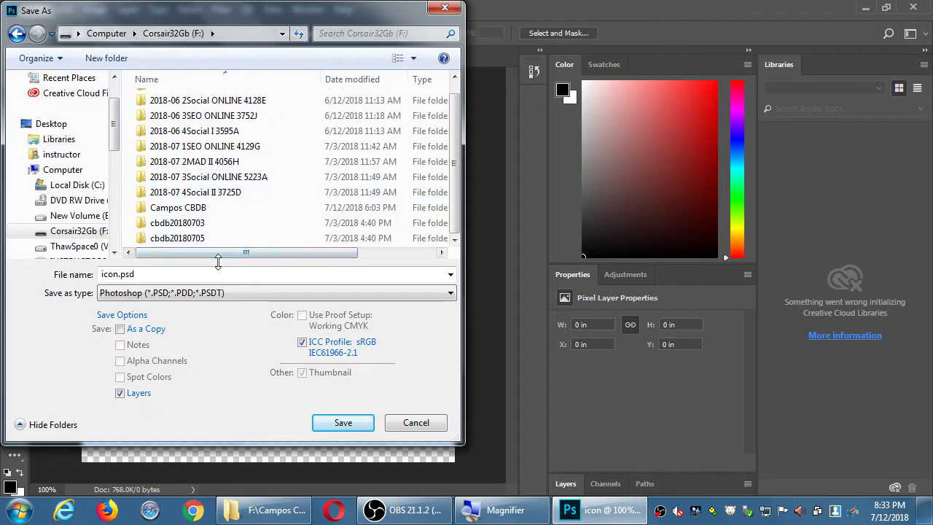
double_click(212, 161)
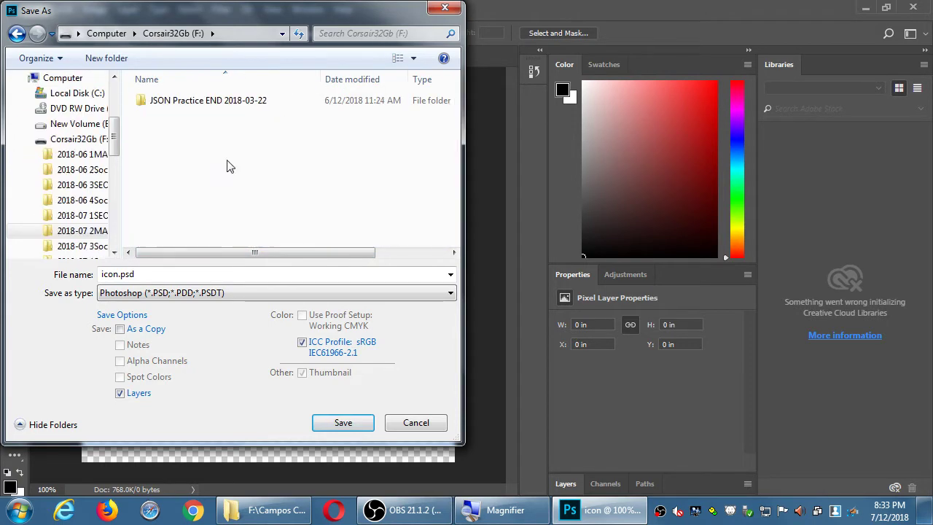
Step: Compare the proposed file name with how the existing icons are named in the android folder in File Explorer
left_click(213, 271)
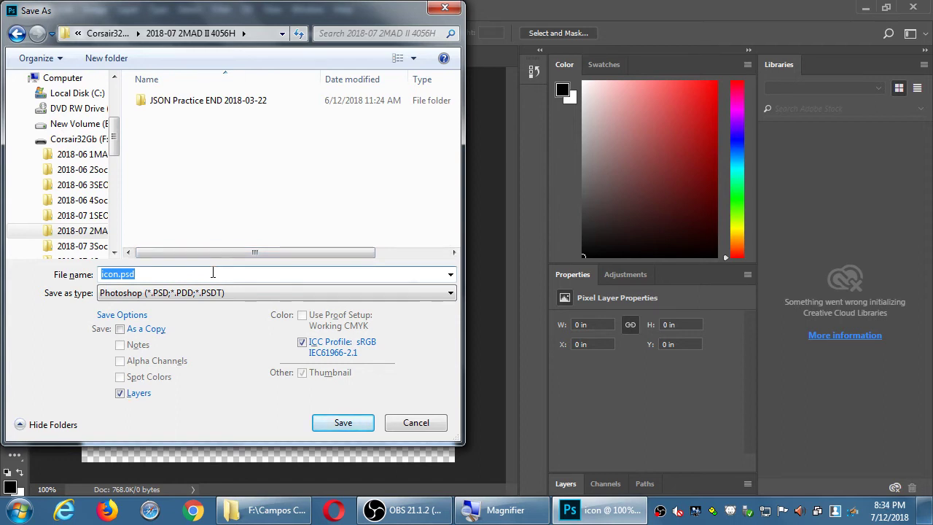
key("alt+Tab")
key("alt+Tab")
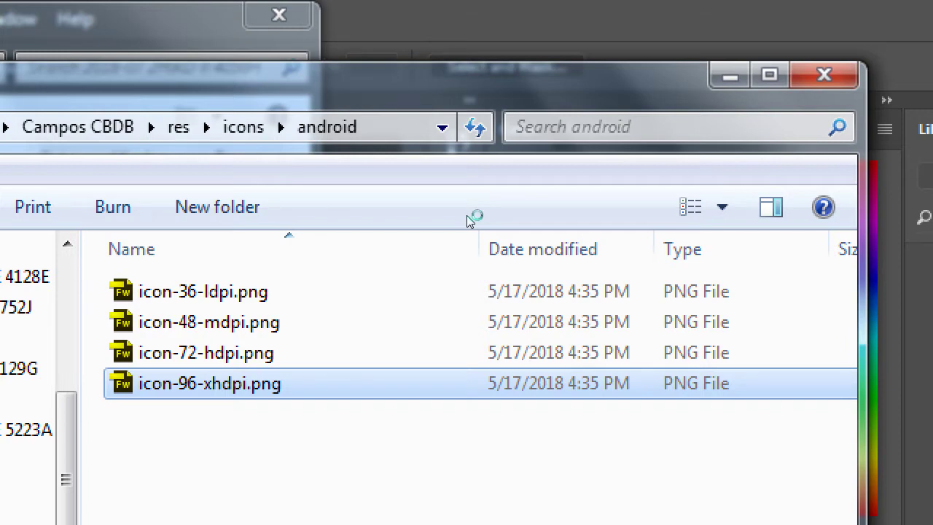
key("alt+Tab")
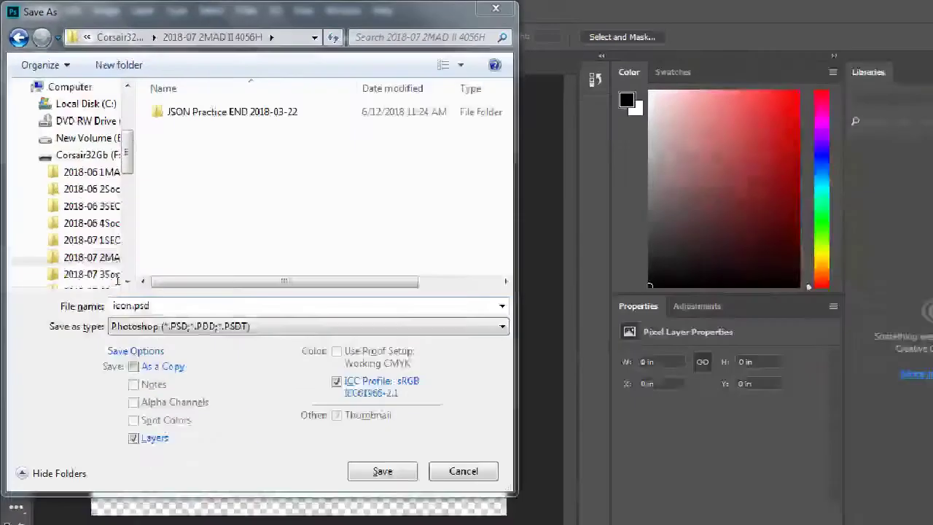
key("alt+Tab")
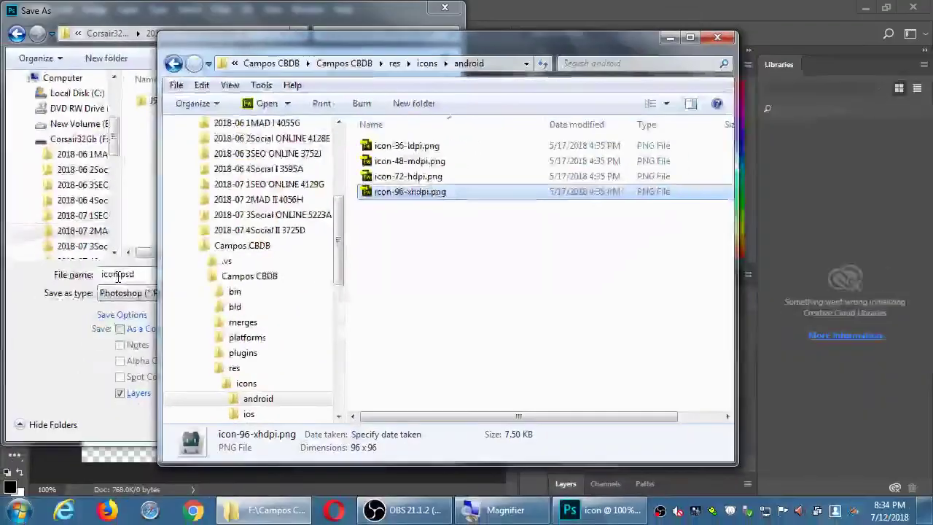
key("alt+Tab")
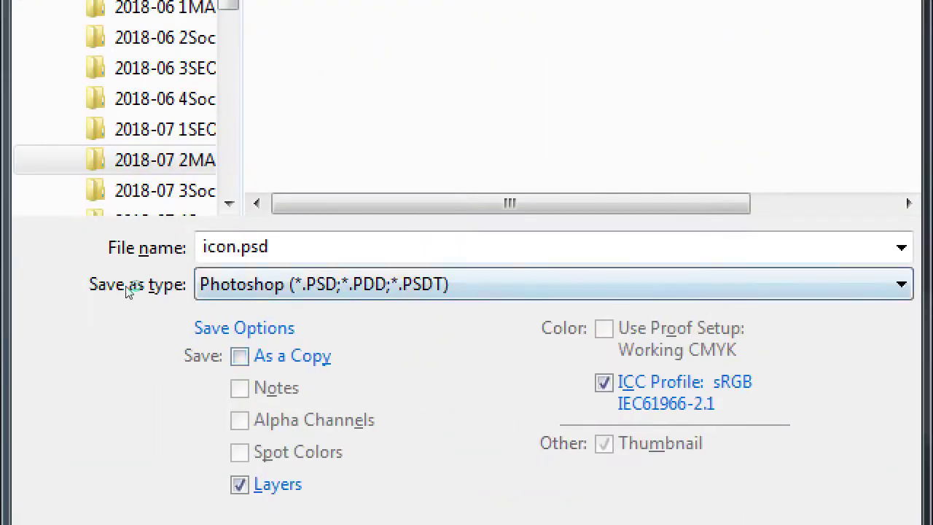
Step: Name the file icon512.psd and save it in Photoshop format with Maximize Compatibility enabled
left_click(120, 274)
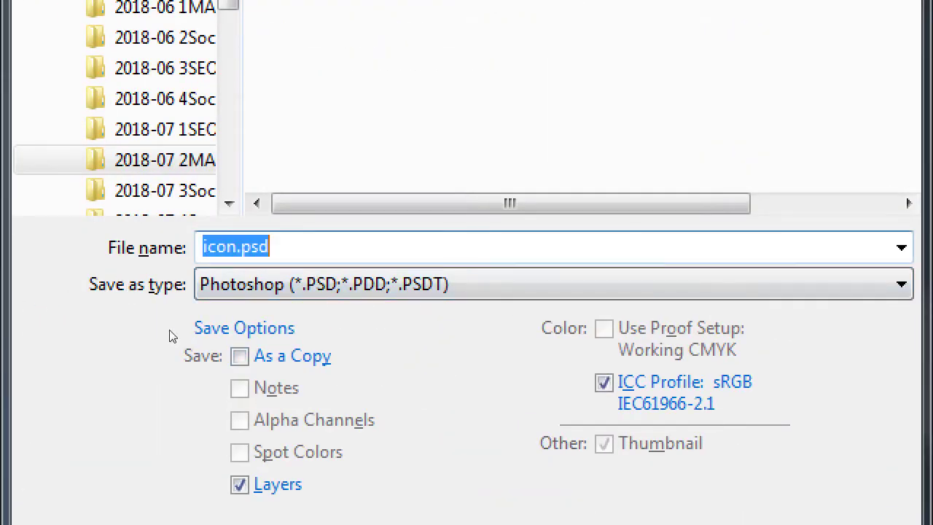
key("End")
key("Left")
key("Left")
key("Left")
key("Left")
type("512")
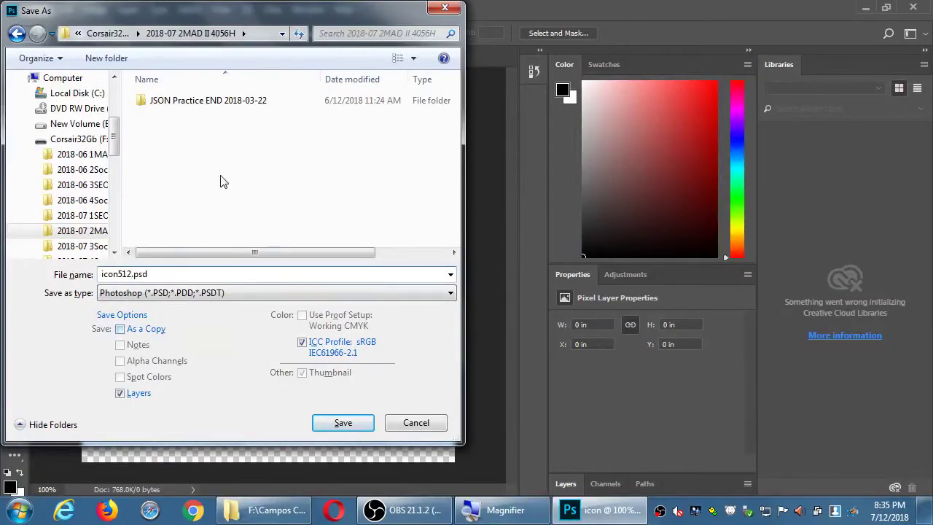
left_click(185, 299)
left_click(341, 424)
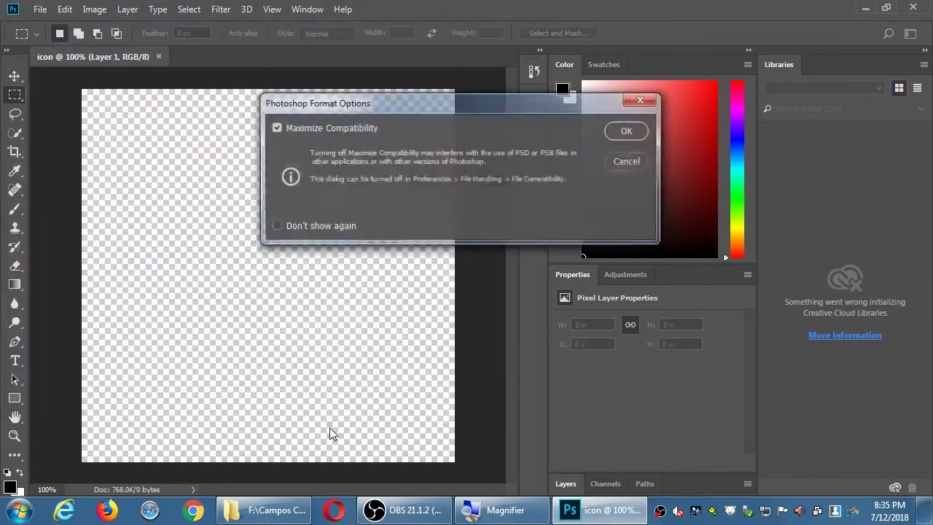
left_click_drag(442, 108, 406, 134)
left_click(593, 156)
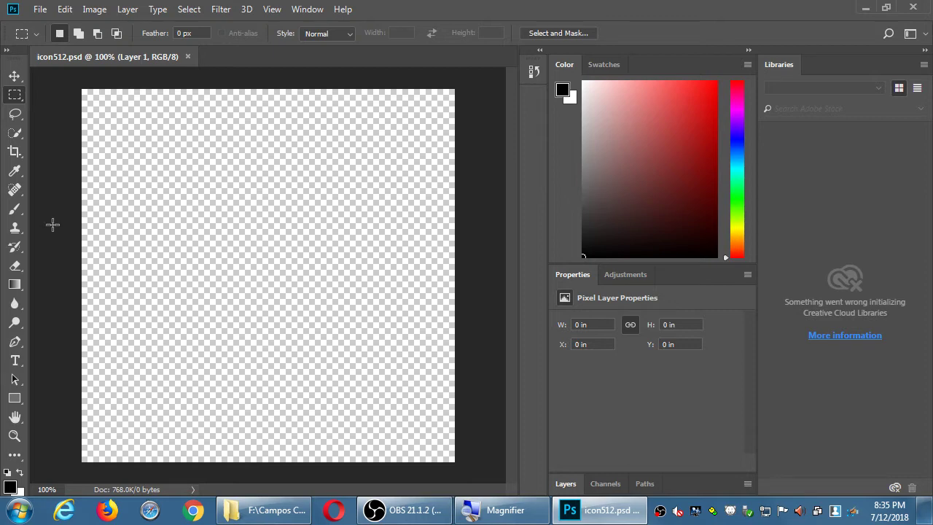
Step: Paint a large face outline with two eyes and a smiling mouth on the canvas with the black 13-pixel Brush tool
left_click(17, 210)
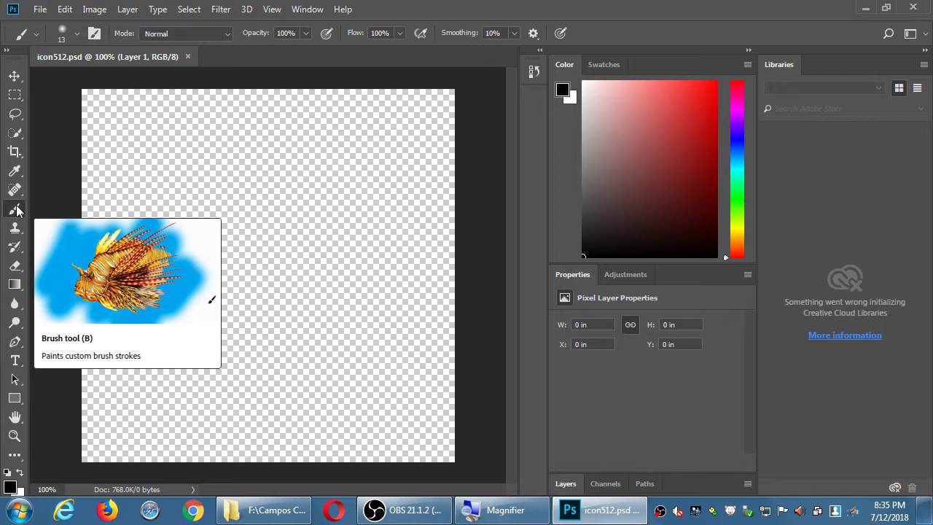
mouse_move(267, 133)
left_mouse_down()
mouse_move(137, 179)
mouse_move(174, 345)
mouse_move(363, 377)
mouse_move(349, 205)
mouse_move(225, 150)
left_mouse_up()
mouse_move(231, 197)
left_mouse_down()
mouse_move(209, 243)
mouse_move(240, 205)
mouse_move(280, 221)
mouse_move(265, 208)
left_mouse_up()
mouse_move(189, 271)
left_mouse_down()
mouse_move(234, 316)
mouse_move(232, 300)
mouse_move(188, 272)
left_mouse_up()
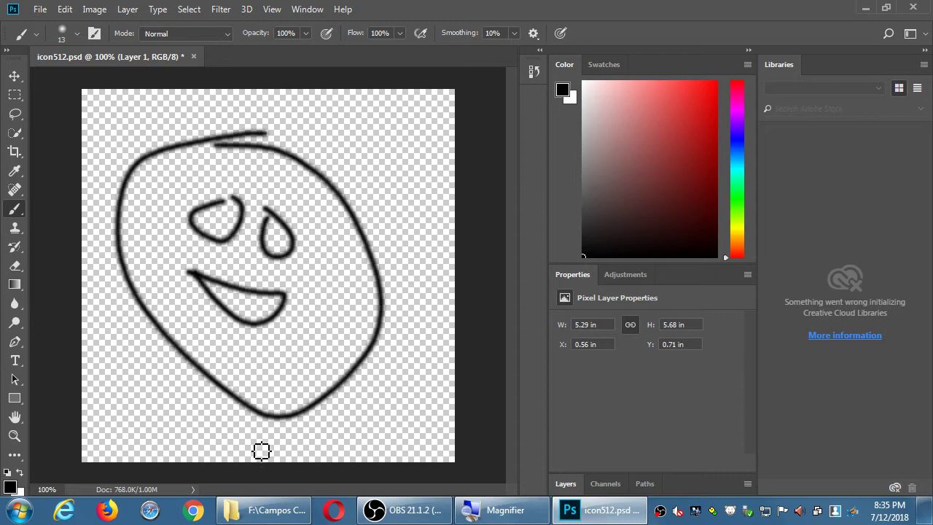
Step: Undo the mouth stroke of the painted face
key("ctrl+z")
key("ctrl+z")
key("ctrl+z")
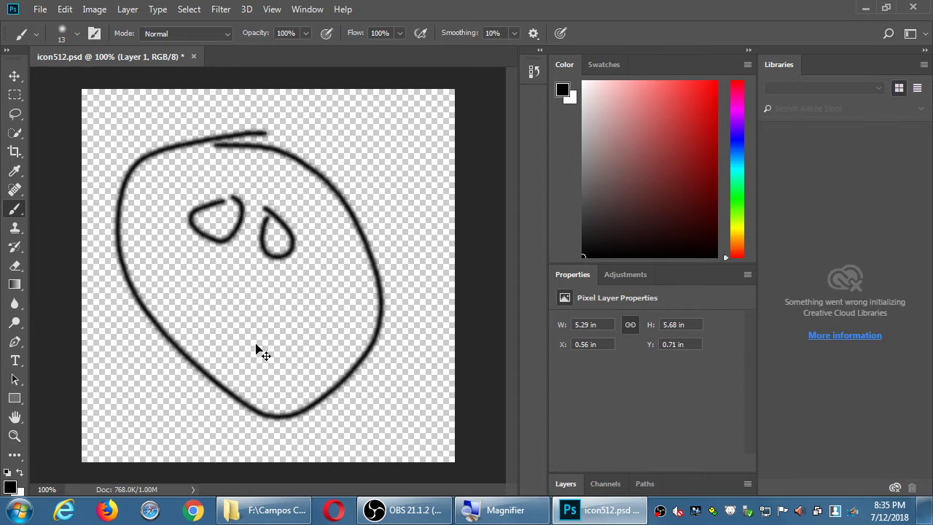
Step: Undo the remaining brush strokes of the painted face until the canvas is empty
left_click(64, 10)
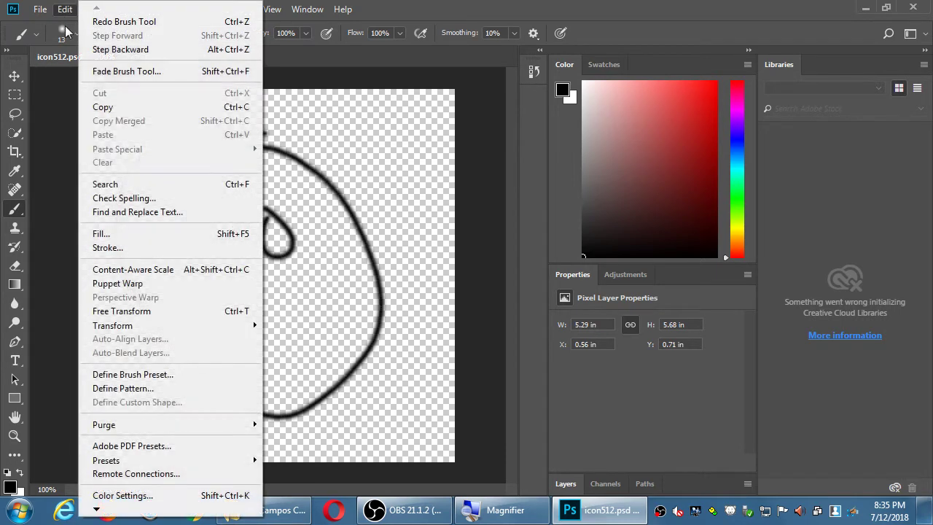
left_click(113, 48)
left_click(222, 8)
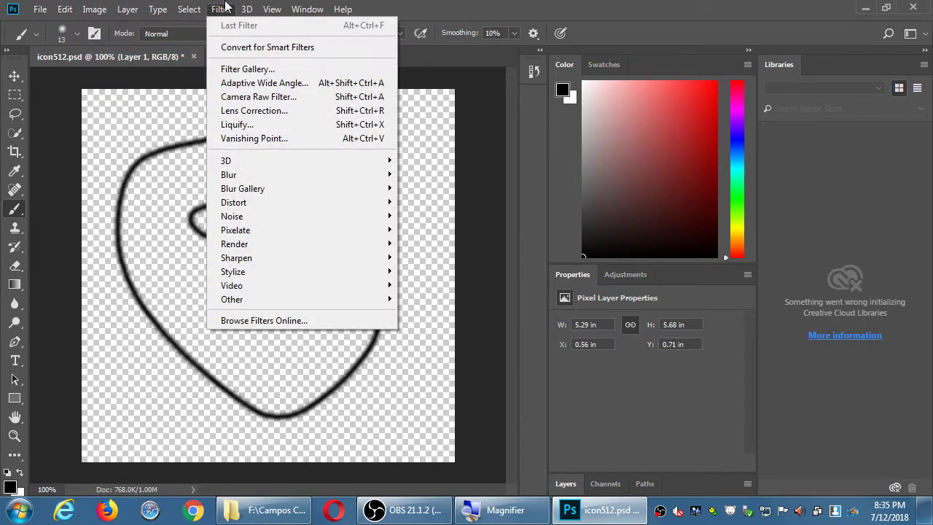
left_click(202, 306)
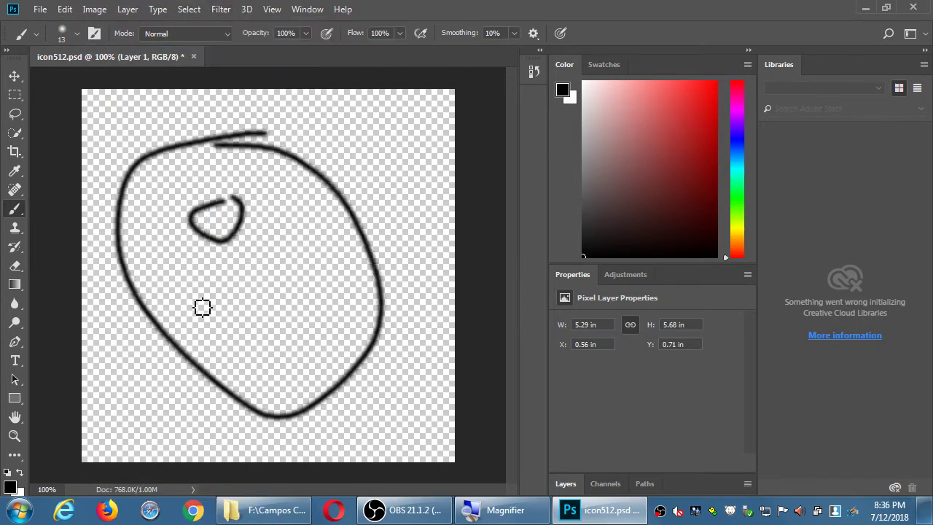
key("ctrl+z")
key("ctrl+alt+z")
key("ctrl+alt+z")
key("ctrl+alt+z")
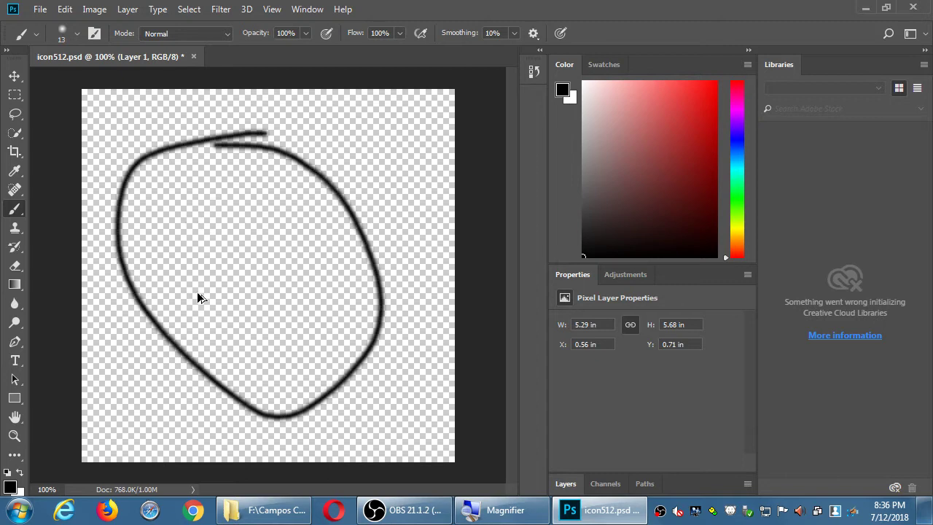
Step: Paint a book-like outline with a small face on its front using the Brush tool in bright red
left_click(702, 90)
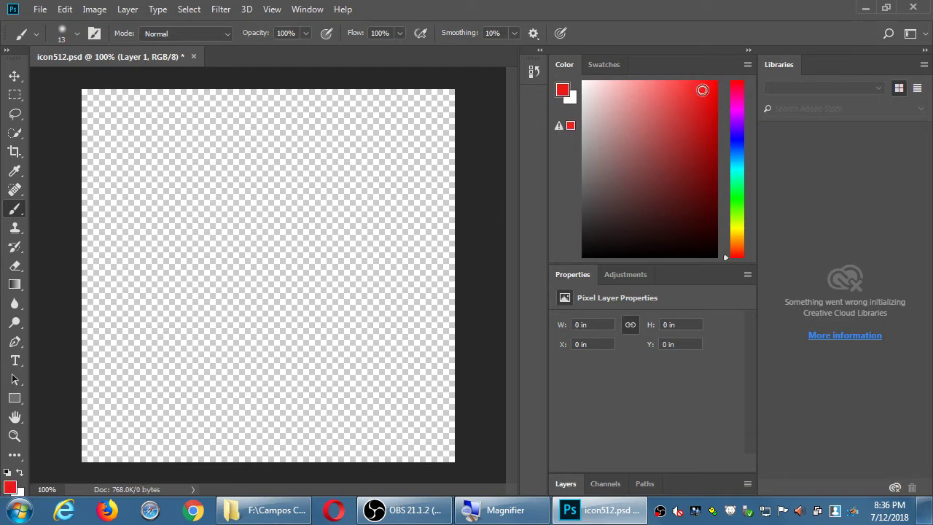
mouse_move(184, 158)
left_mouse_down()
mouse_move(171, 342)
mouse_move(236, 225)
mouse_move(361, 290)
left_mouse_up()
key("ctrl+alt+z")
mouse_move(153, 147)
left_mouse_down()
mouse_move(142, 357)
mouse_move(224, 387)
mouse_move(239, 217)
mouse_move(185, 157)
mouse_move(150, 151)
mouse_move(314, 152)
mouse_move(345, 328)
mouse_move(315, 370)
mouse_move(215, 364)
left_mouse_up()
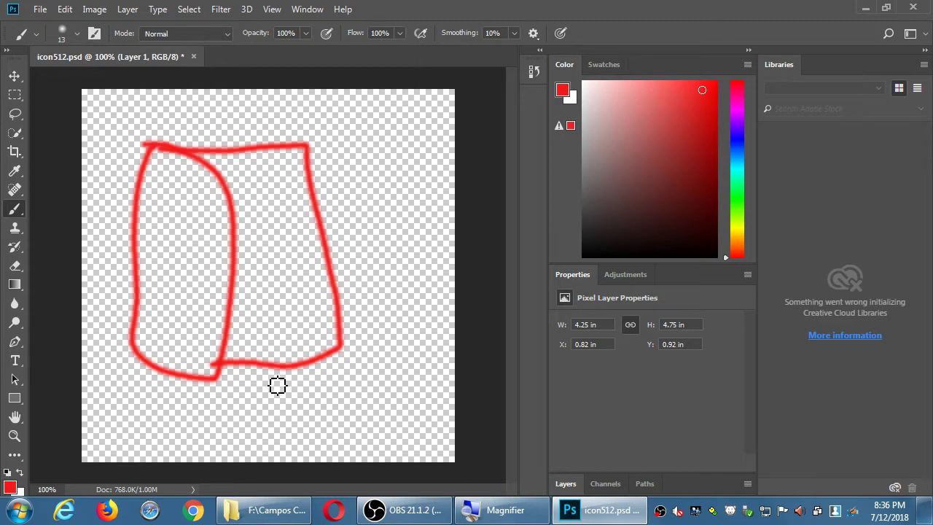
mouse_move(183, 209)
left_mouse_down()
mouse_move(172, 243)
mouse_move(198, 278)
mouse_move(223, 251)
mouse_move(188, 217)
mouse_move(189, 253)
mouse_move(187, 238)
mouse_move(208, 252)
mouse_move(187, 256)
mouse_move(216, 255)
left_mouse_up()
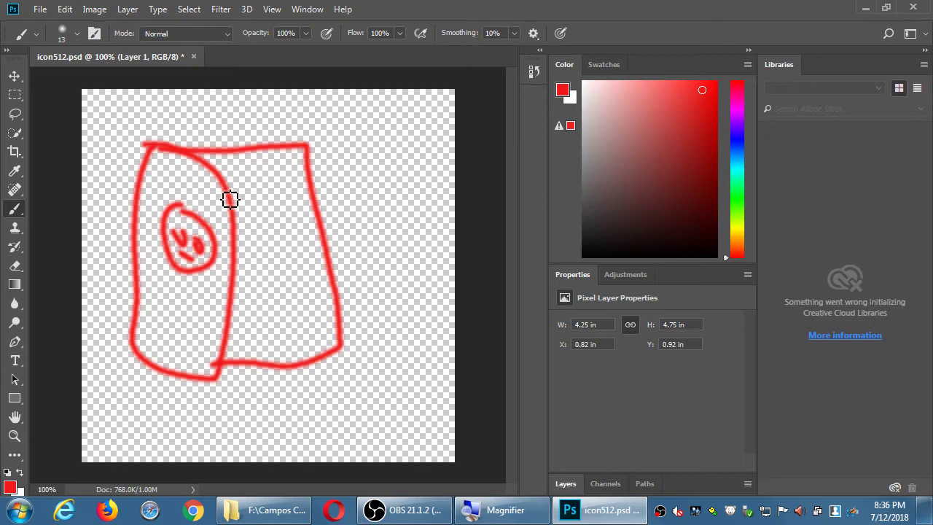
Step: Undo all the red brush strokes of the book and face drawing
key("ctrl+alt+z")
key("ctrl+alt+z")
key("ctrl+alt+z")
key("ctrl+alt+z")
key("ctrl+alt+z")
key("ctrl+alt+z")
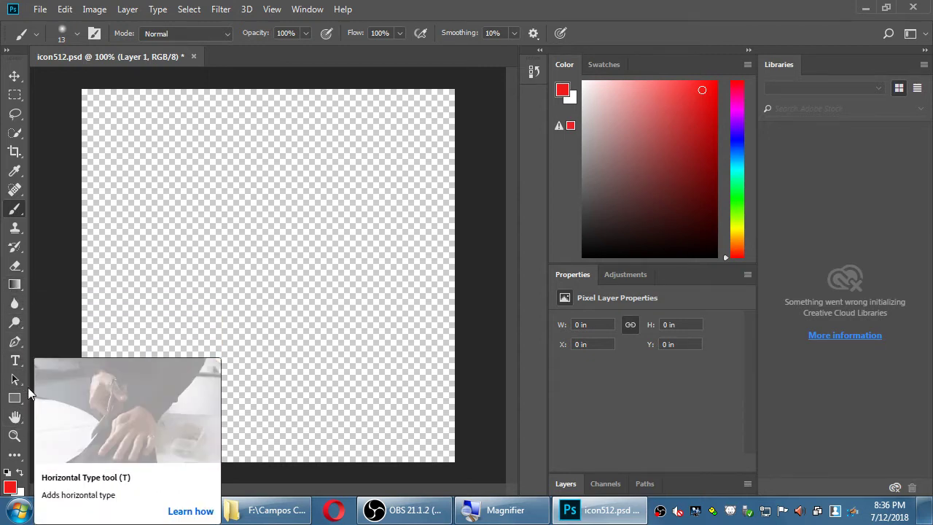
Step: Activate the Custom Shape Tool from the group of shape tools
key("u")
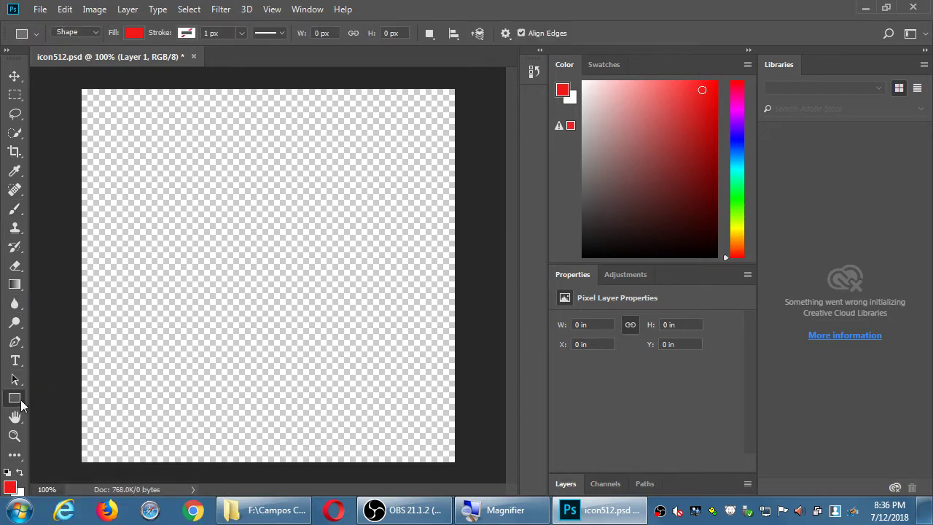
left_click(21, 400)
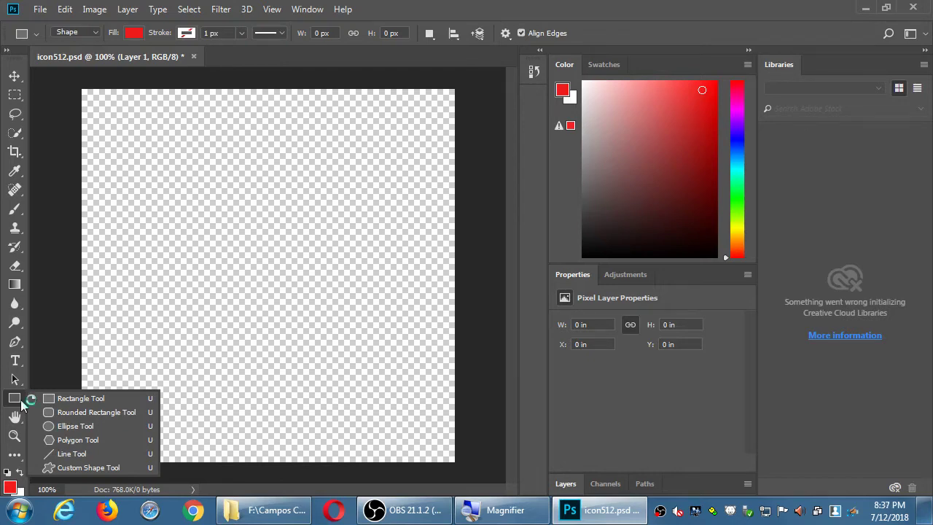
left_click(21, 400)
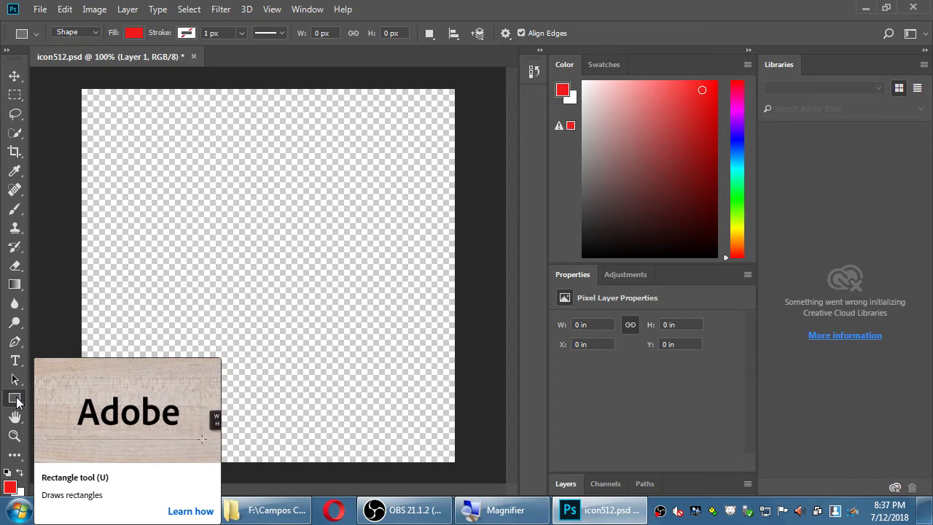
right_click(16, 399)
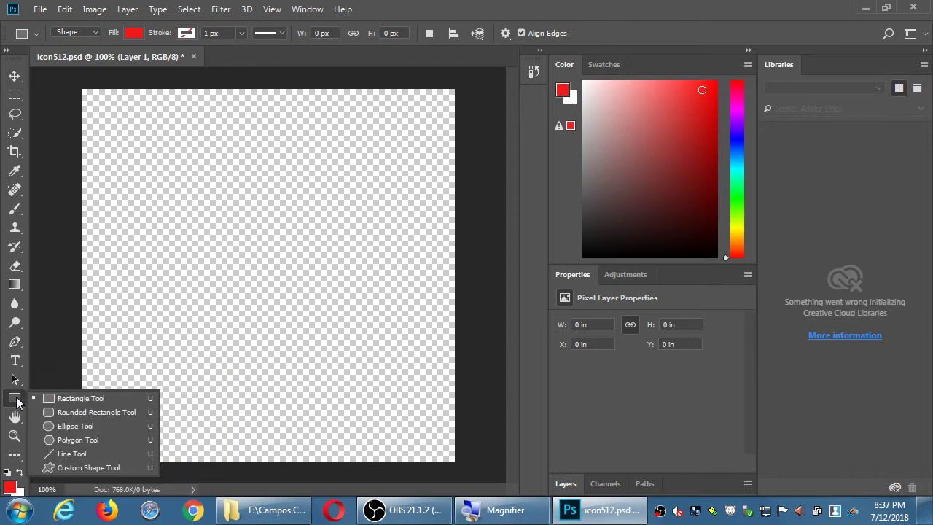
left_click(55, 467)
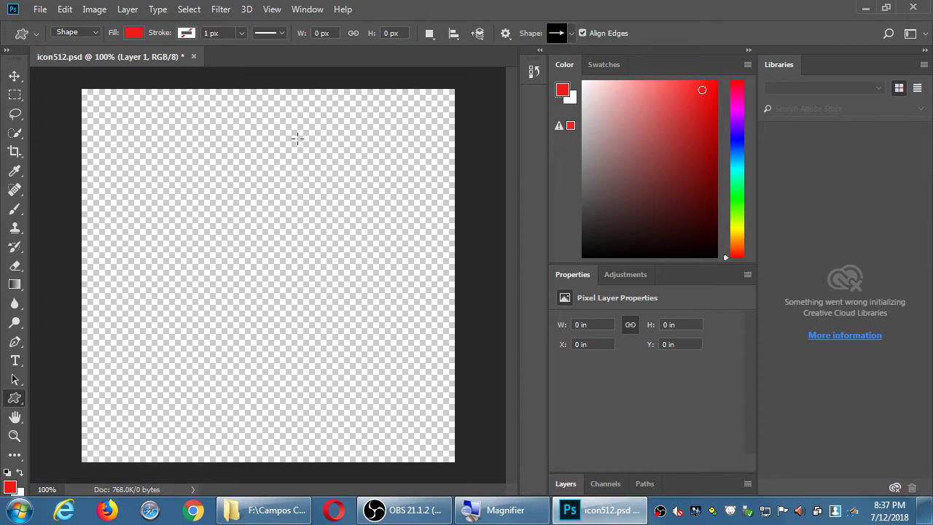
Step: Try a red arrow about 308 by 201 px and a red light bulb about 362 by 405 px, undoing each
left_click_drag(153, 191, 379, 337)
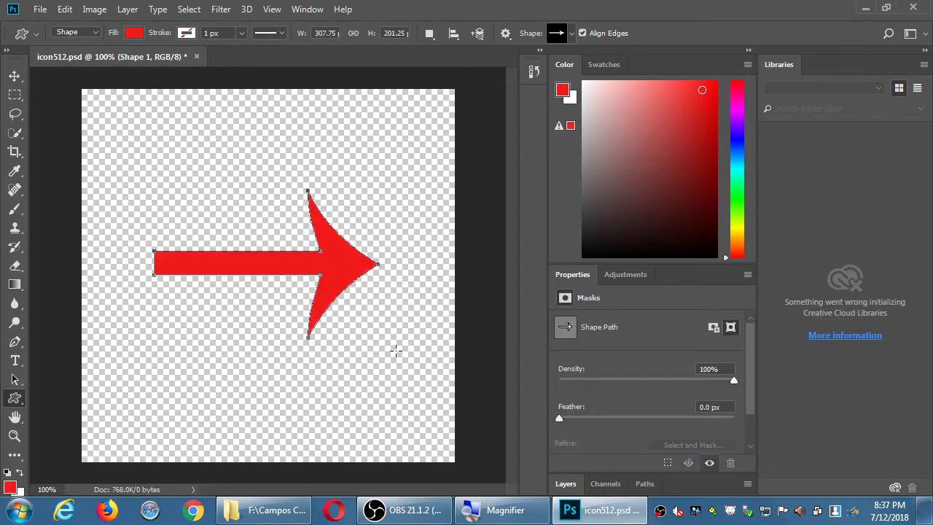
key("ctrl+z")
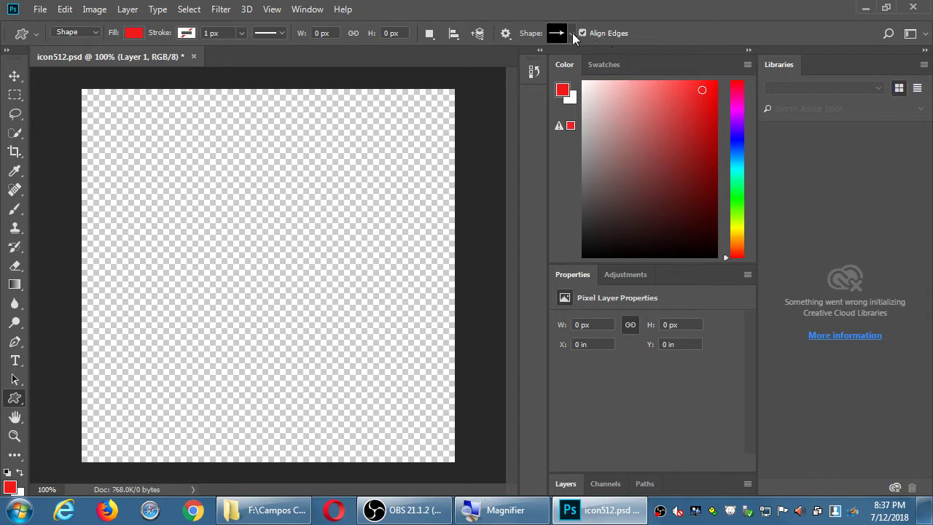
left_click(572, 35)
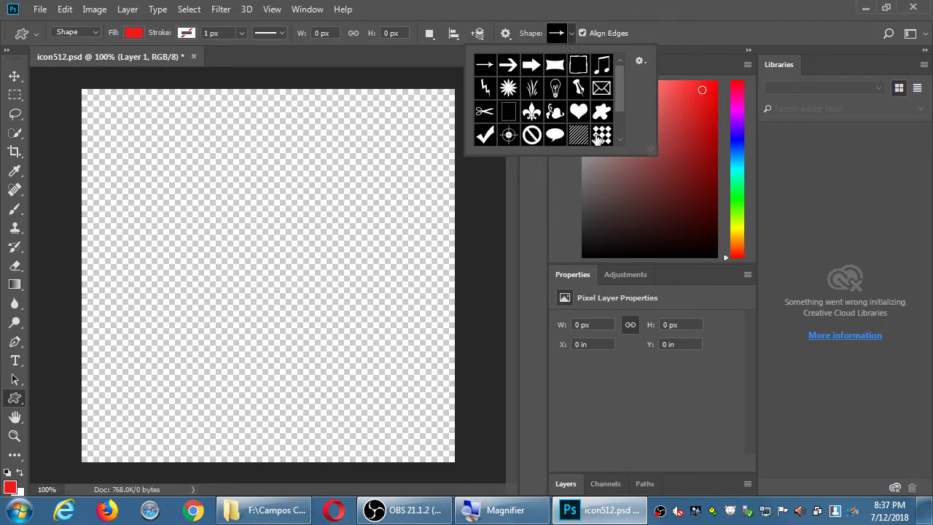
left_click(556, 90)
left_click_drag(131, 126, 395, 422)
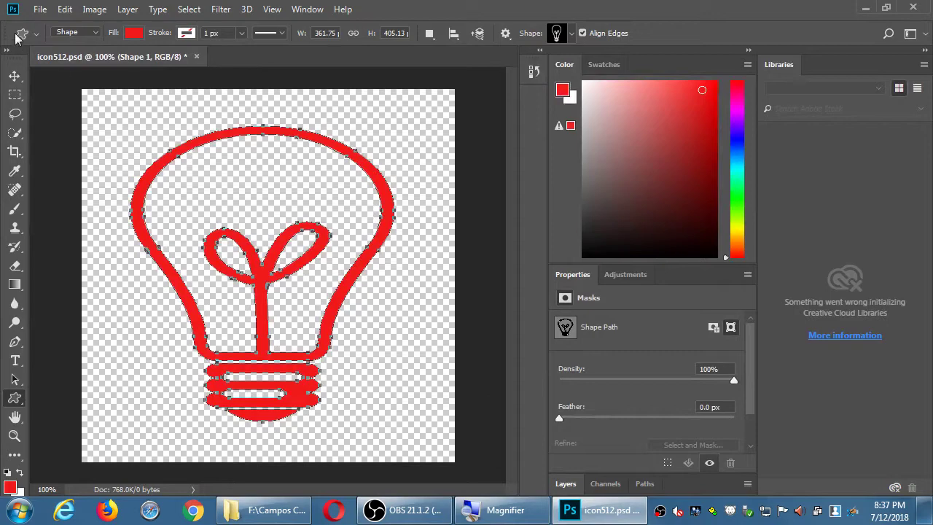
left_click(65, 9)
left_click(92, 18)
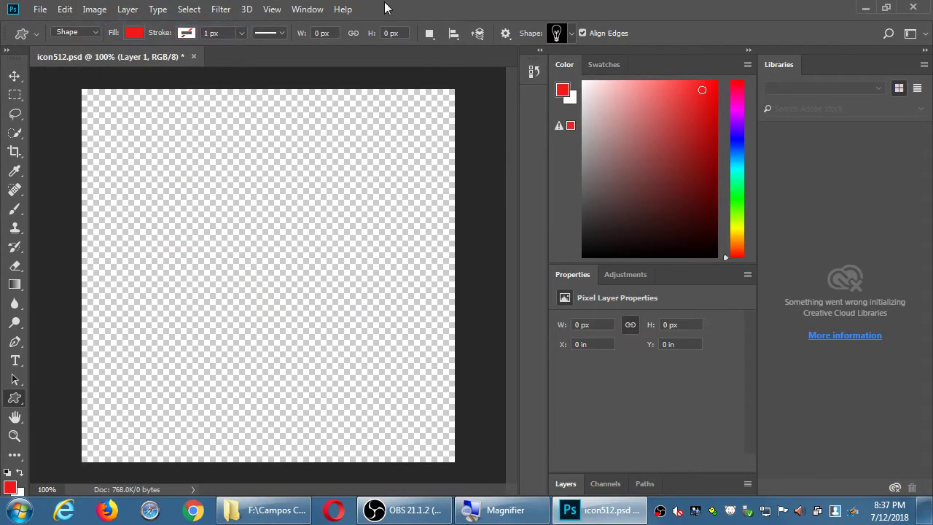
Step: Browse the available custom shapes and replace them with the Animals set
left_click(571, 33)
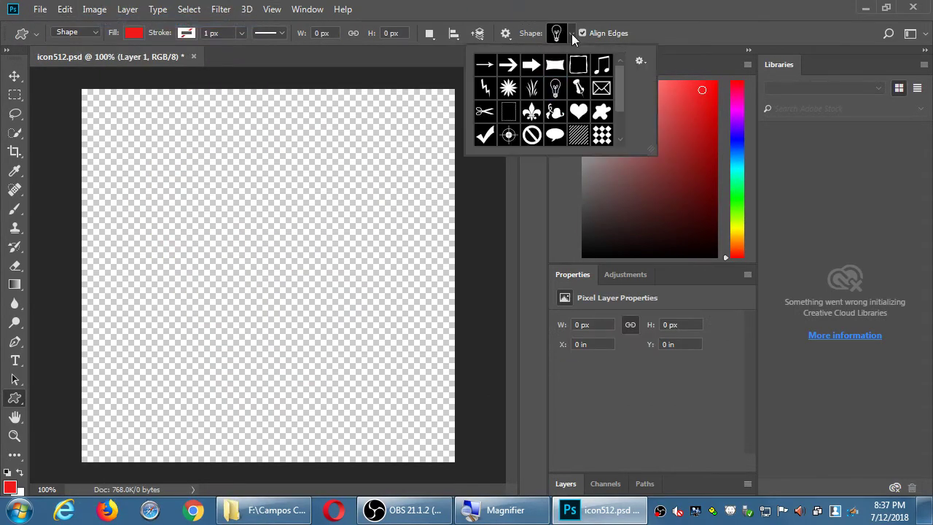
left_click(572, 34)
left_click(571, 34)
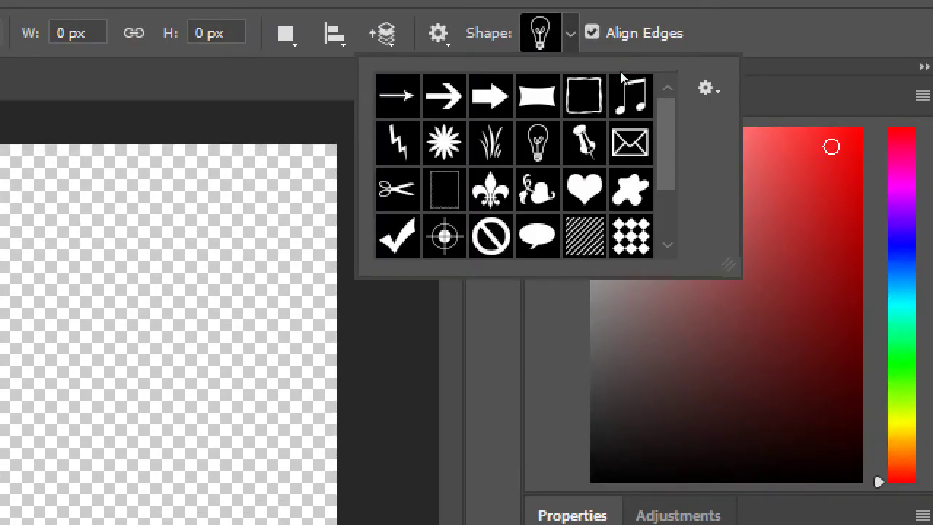
scroll(621, 118, "down", 2)
scroll(625, 124, "up", 2)
scroll(633, 128, "down", 2)
scroll(634, 127, "up", 2)
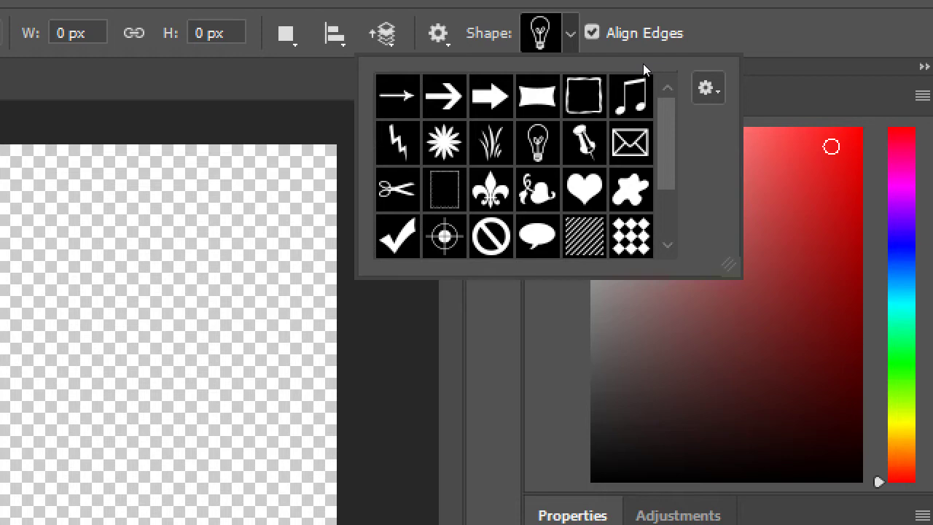
left_click(707, 88)
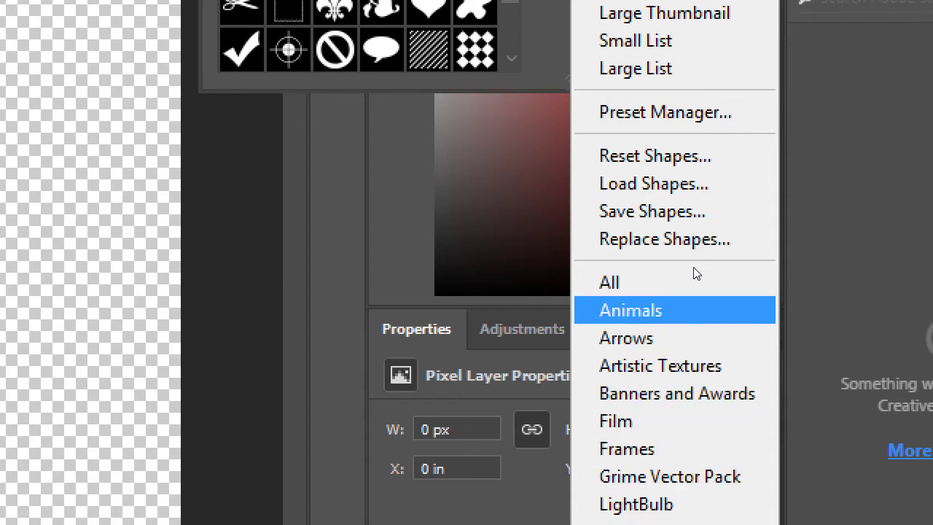
left_click(692, 310)
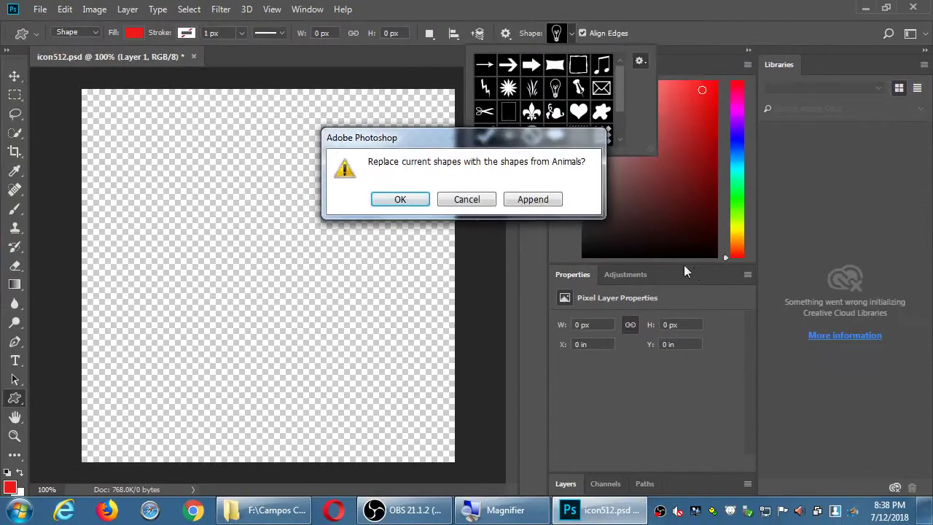
left_click(403, 200)
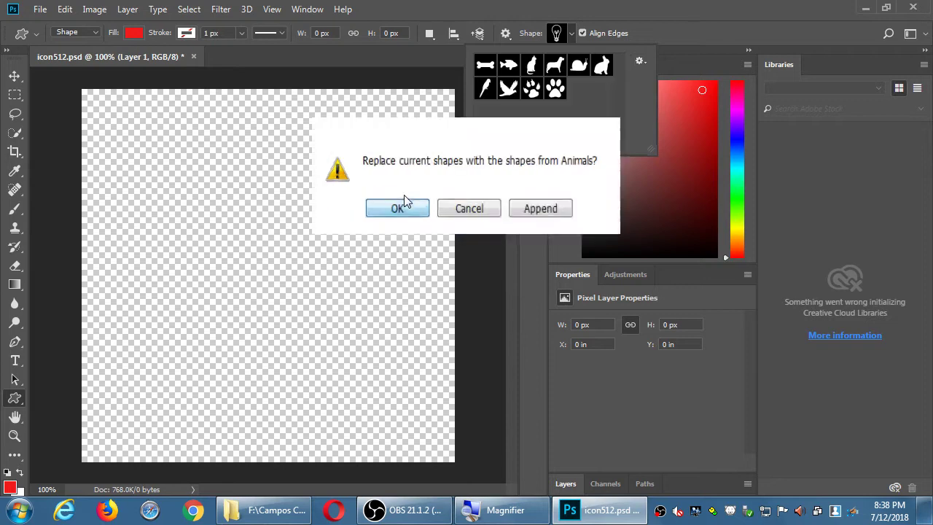
Step: Try a red snail shape about 363 by 281 px on the canvas and undo it
left_click(578, 67)
left_click_drag(139, 164, 405, 370)
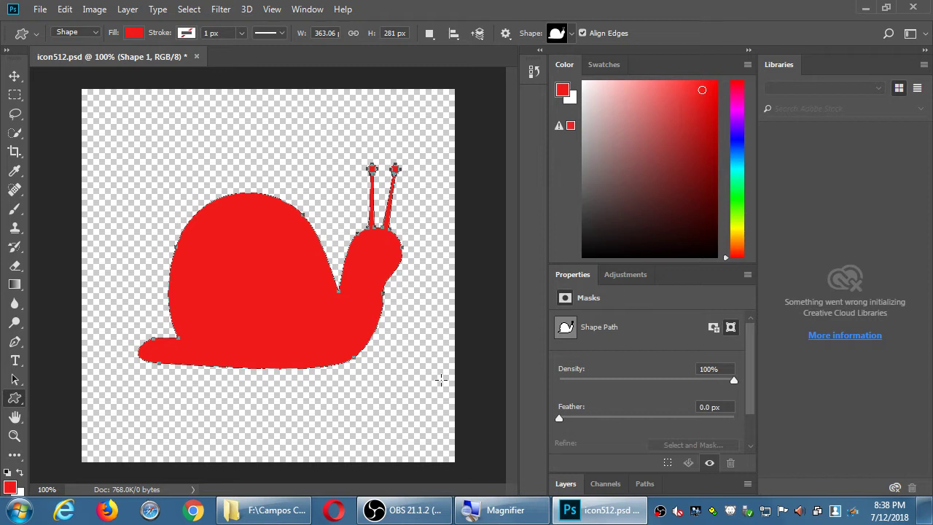
key("ctrl+z")
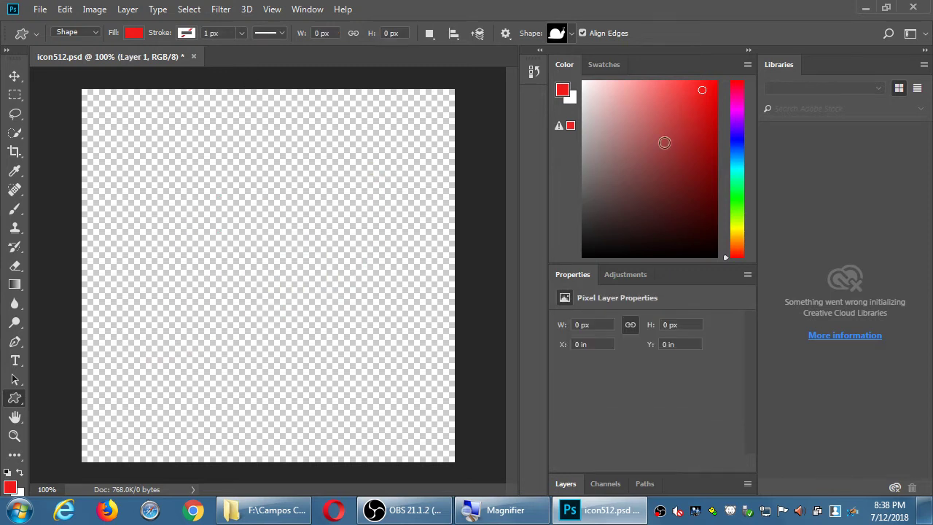
Step: Set the foreground color to dark blue and test it on a snail shape about 435 by 390 px, undoing the shape
left_click(734, 136)
left_click(686, 142)
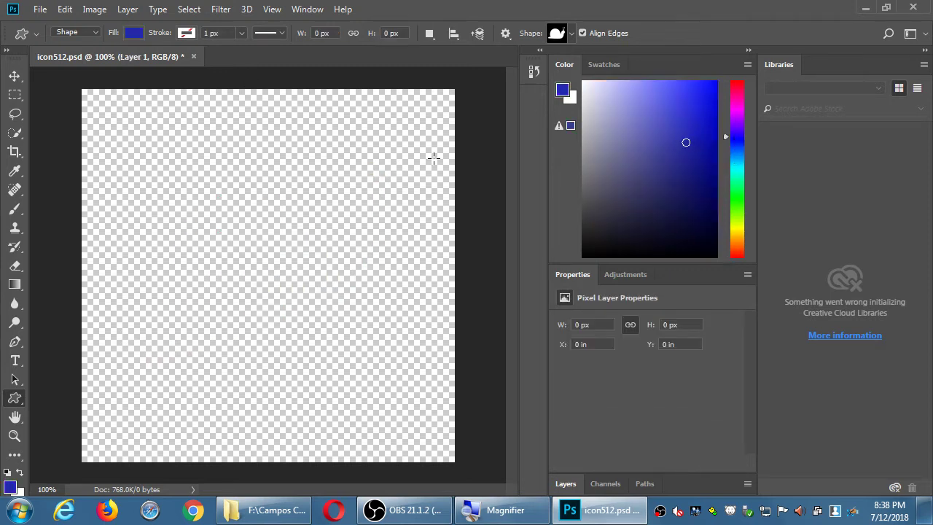
left_click_drag(104, 121, 403, 391)
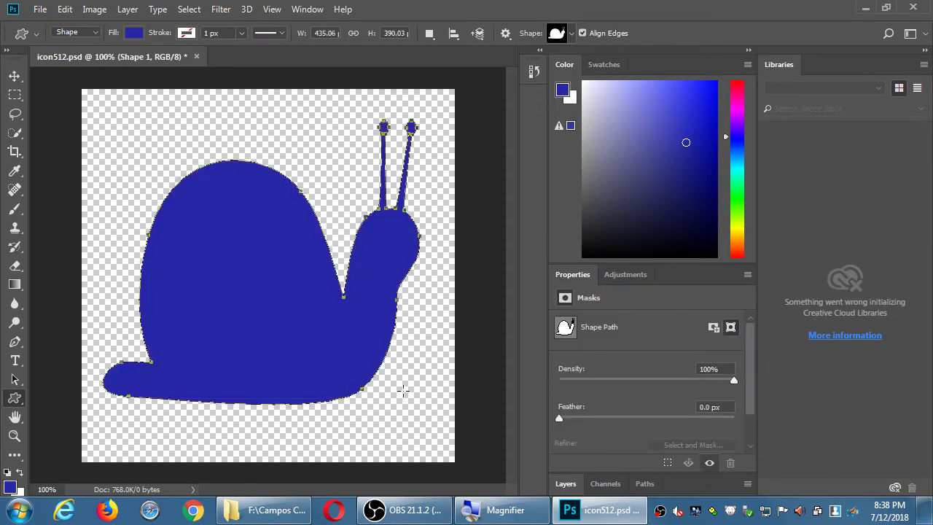
key("ctrl+z")
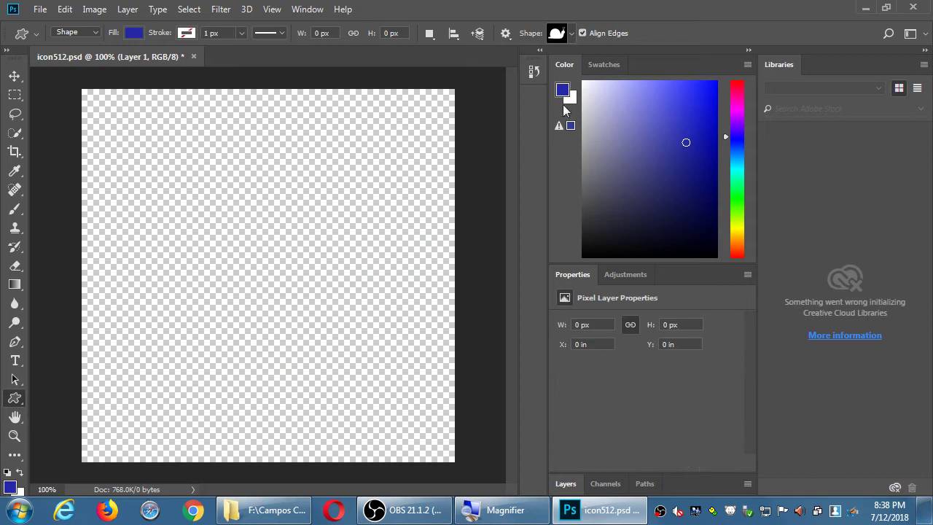
Step: Replace the custom shapes with the Music set and draw a dark blue treble clef about 320 by 356 px on the canvas
left_click(572, 33)
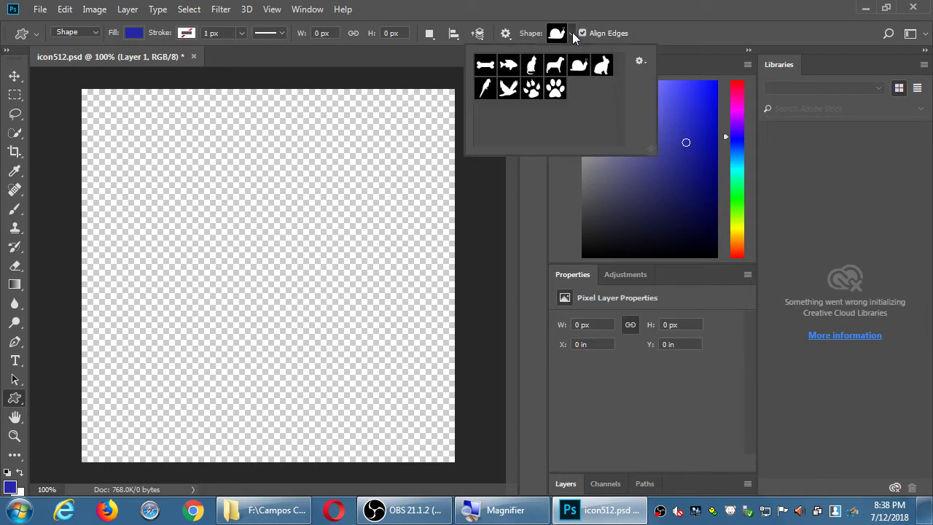
left_click(640, 61)
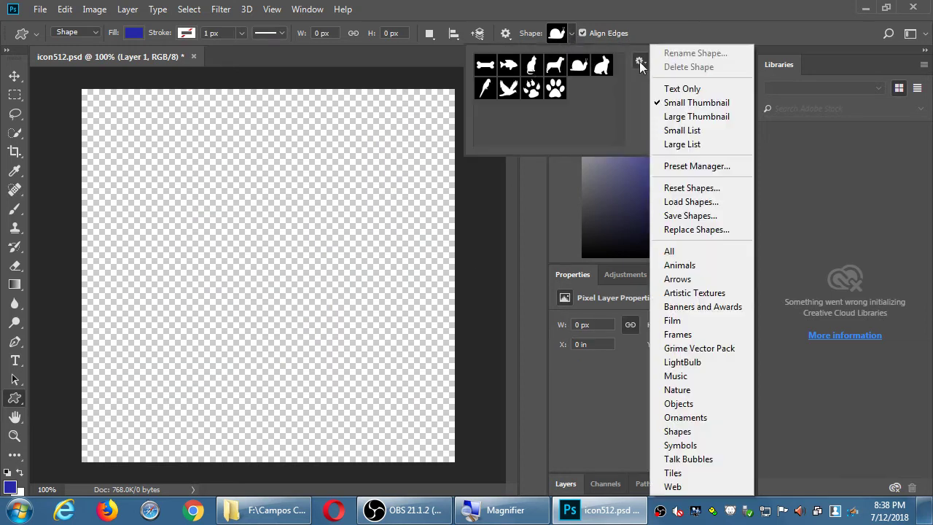
left_click(692, 378)
left_click(400, 199)
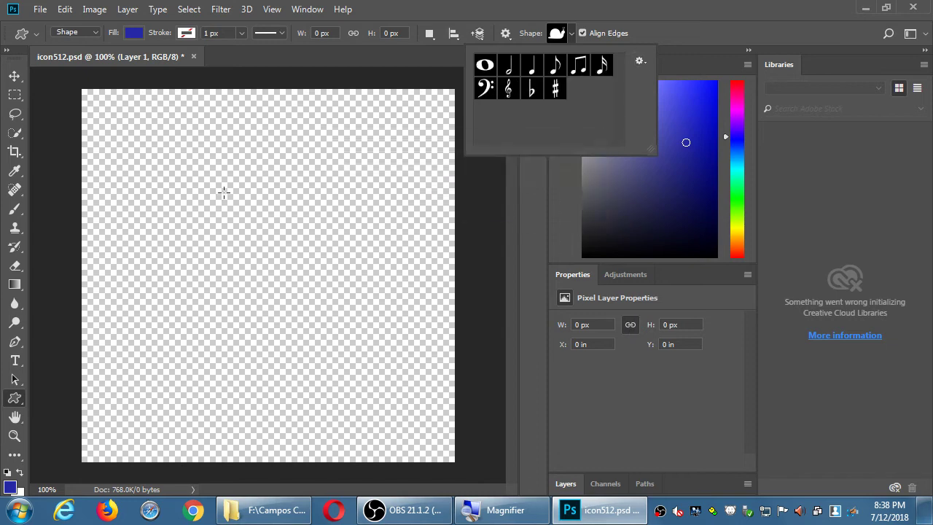
left_click(508, 88)
left_click_drag(163, 149, 387, 409)
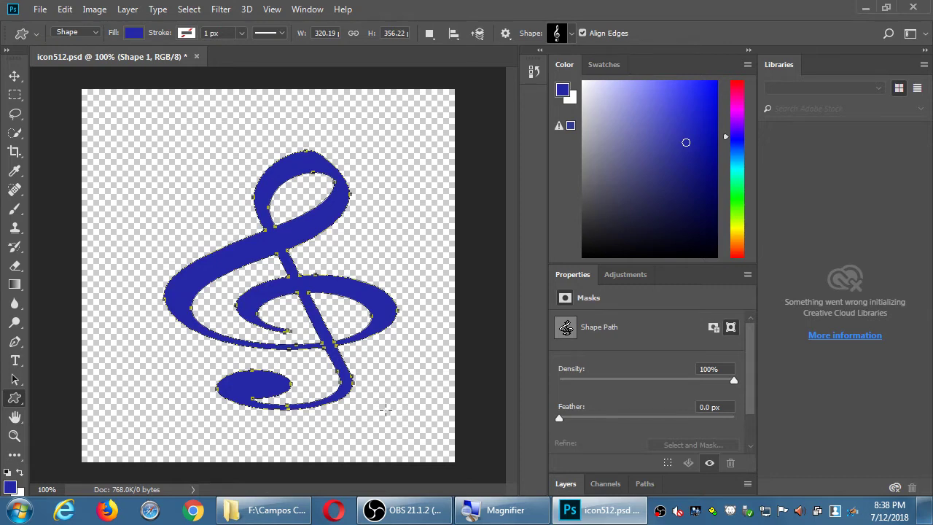
Step: Try rotating the treble clef about -21 degrees with Free Transform, cancel the transform, and undo the clef shape
left_click(65, 9)
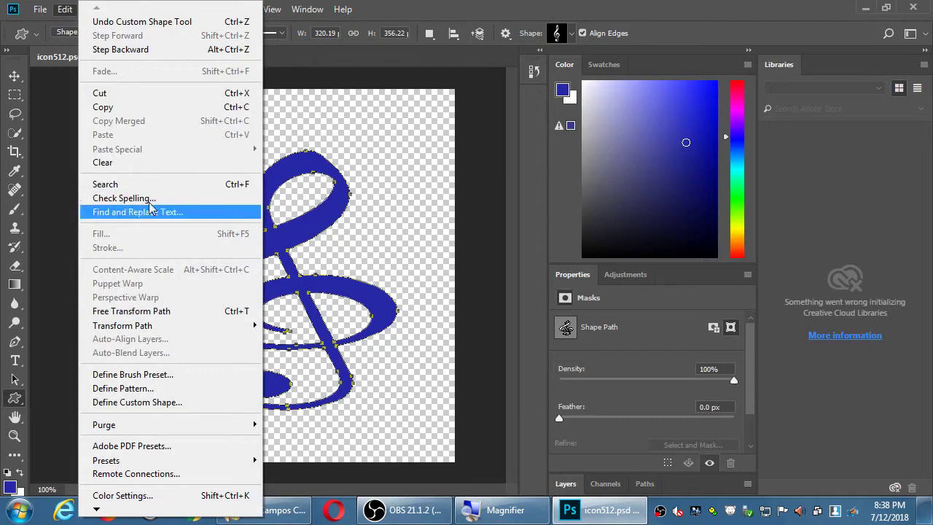
left_click(162, 318)
left_click_drag(412, 404, 423, 312)
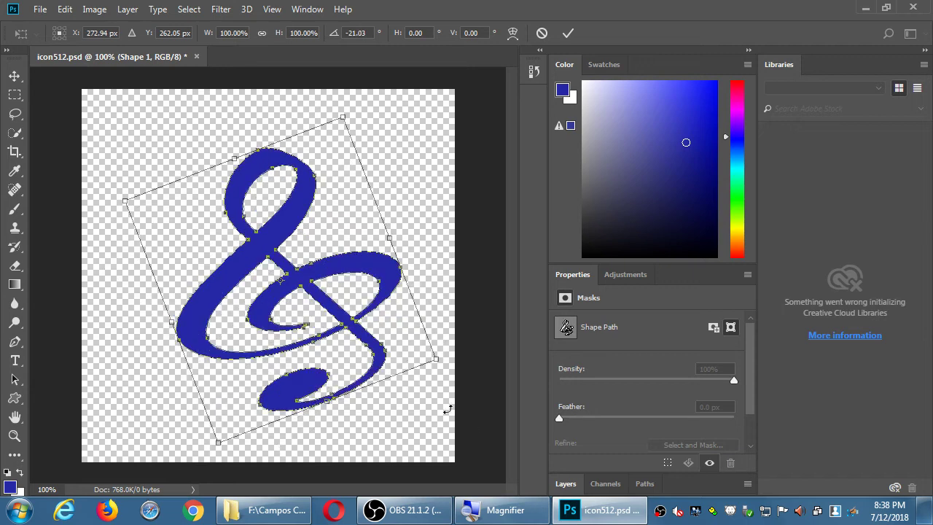
key("Escape")
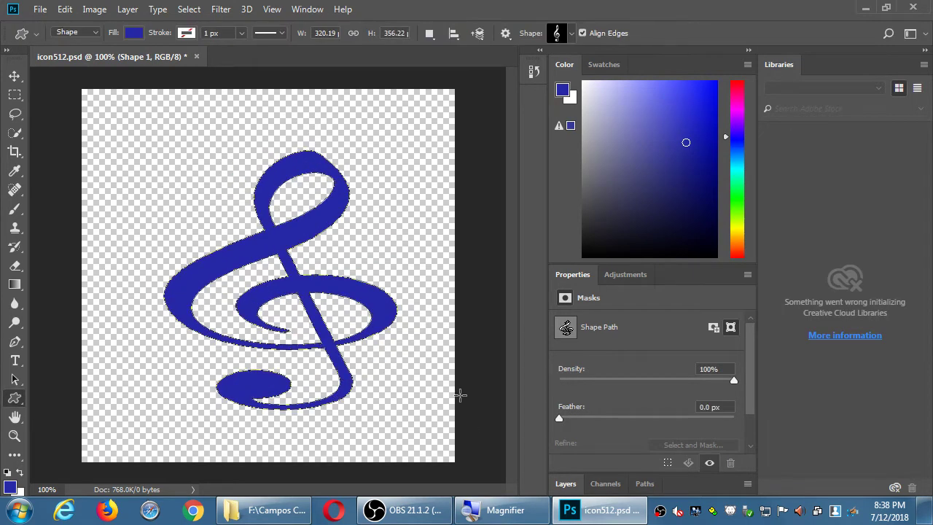
key("ctrl+z")
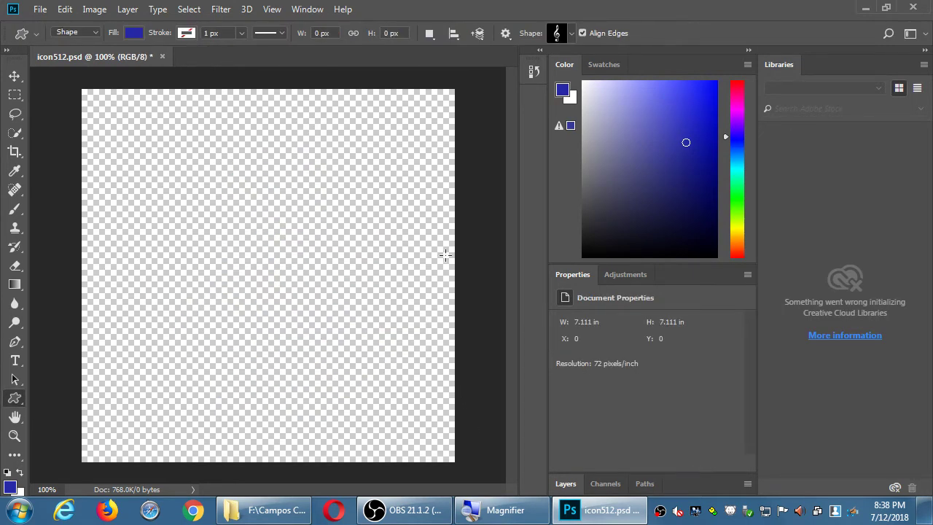
Step: Replace the Music shapes with the complete set of custom shapes and enlarge the shape picker
left_click(572, 33)
left_click(639, 63)
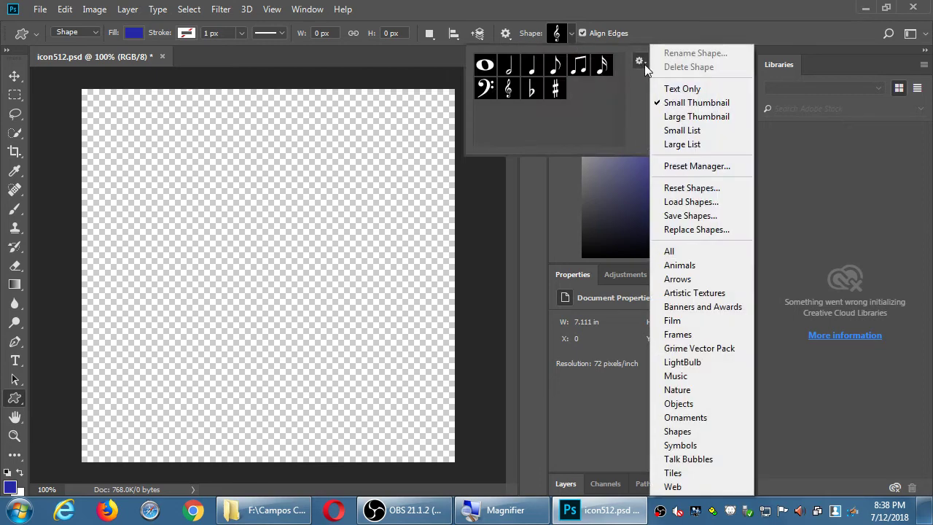
left_click(698, 251)
left_click(416, 200)
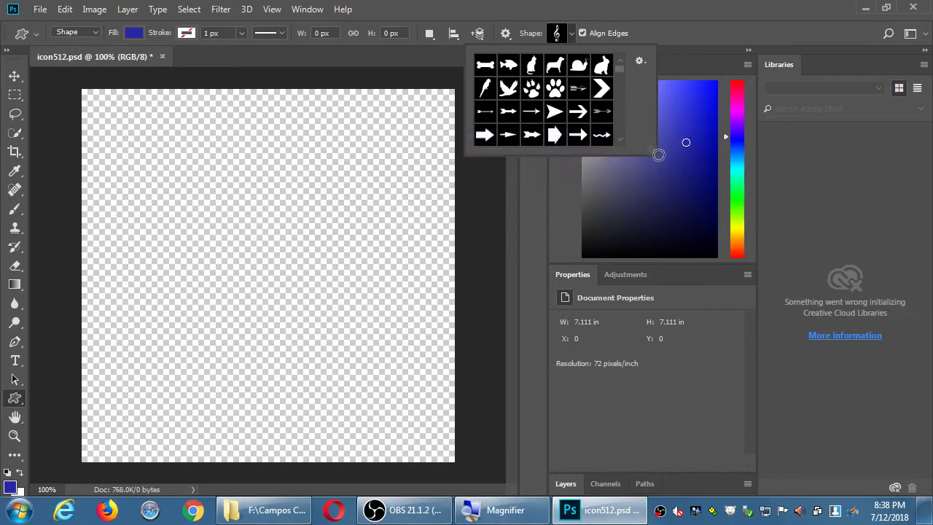
left_click_drag(652, 150, 833, 367)
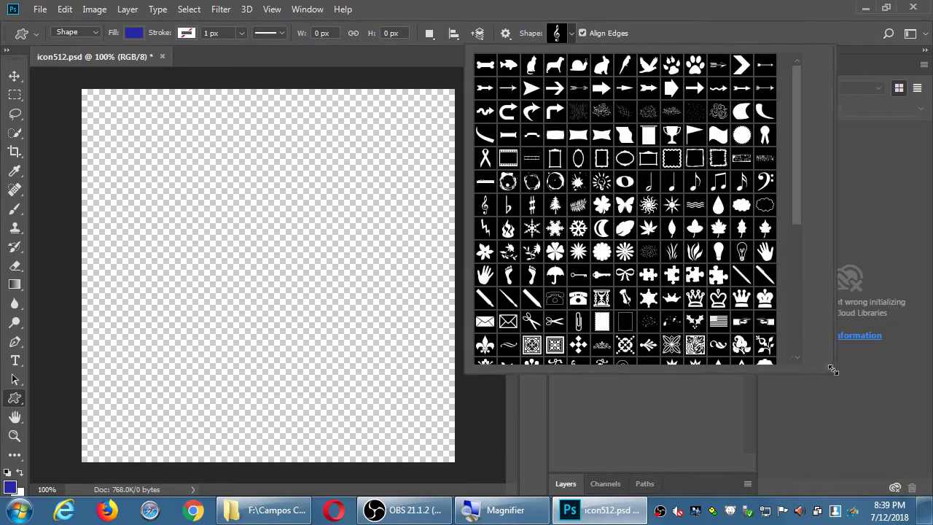
Step: Try a dark blue butterfly shape about 390 by 413 px on the canvas and undo it
left_click(628, 208)
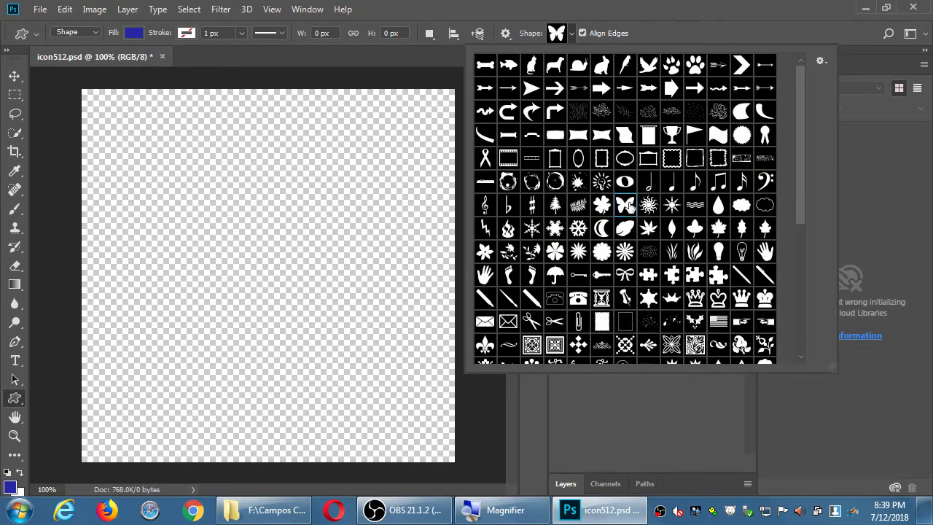
left_click_drag(127, 137, 411, 423)
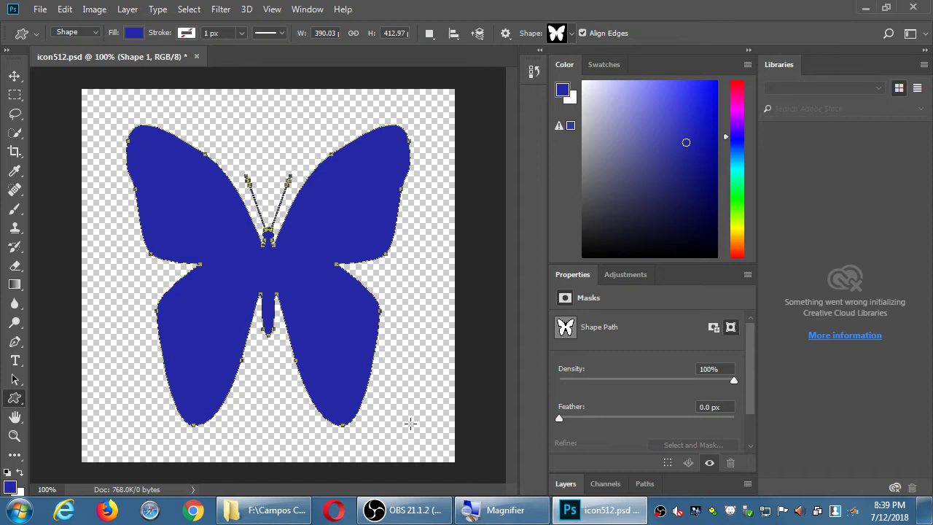
key("ctrl+z")
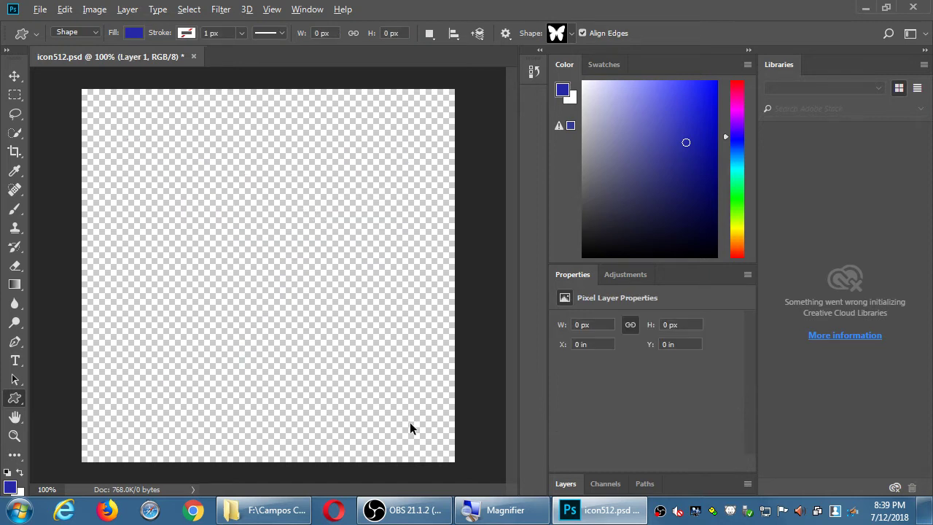
Step: Draw an eight-rayed sun custom shape about 406 by 395 px on the canvas and set its fill to yellow
left_click(573, 33)
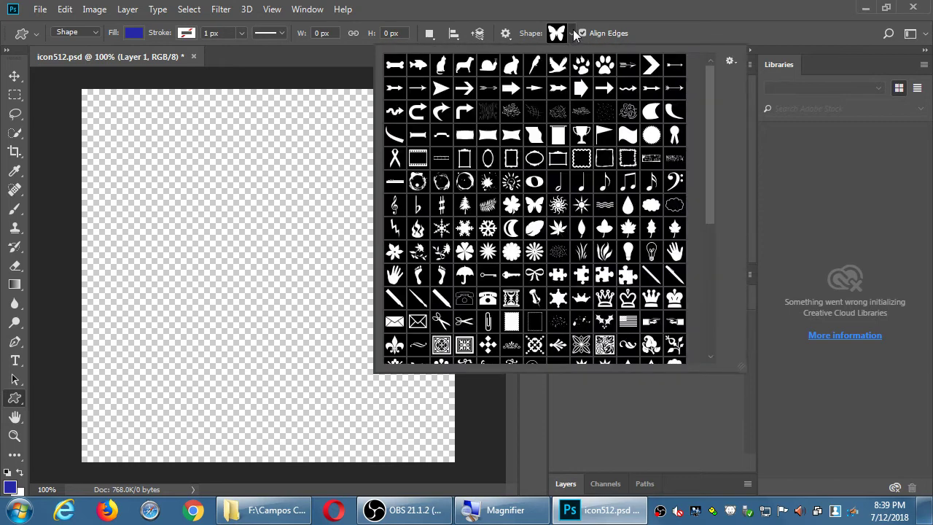
left_click(581, 206)
left_click_drag(135, 152, 429, 436)
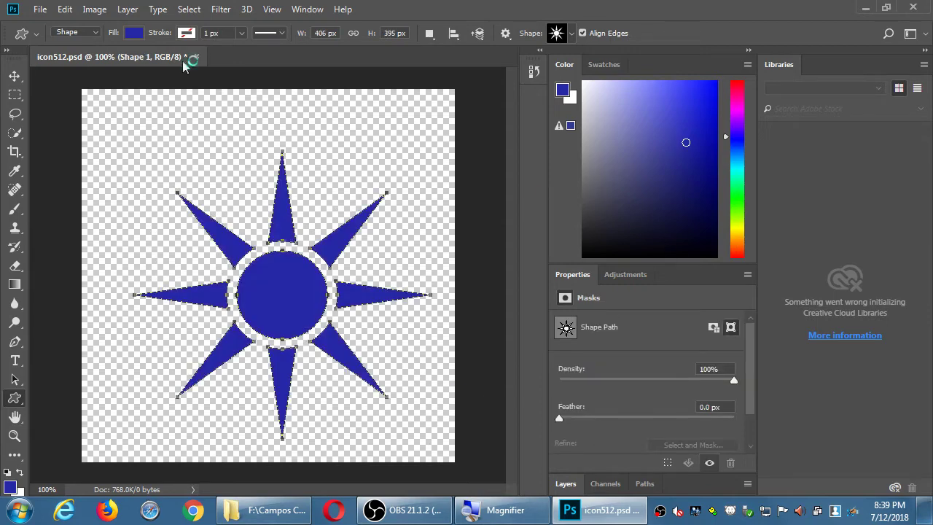
left_click(134, 33)
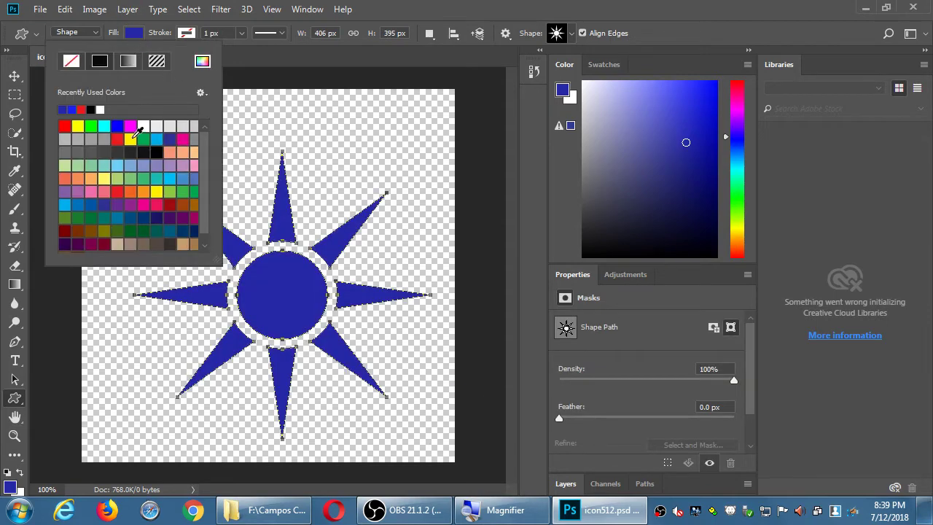
left_click(133, 138)
left_click(539, 184)
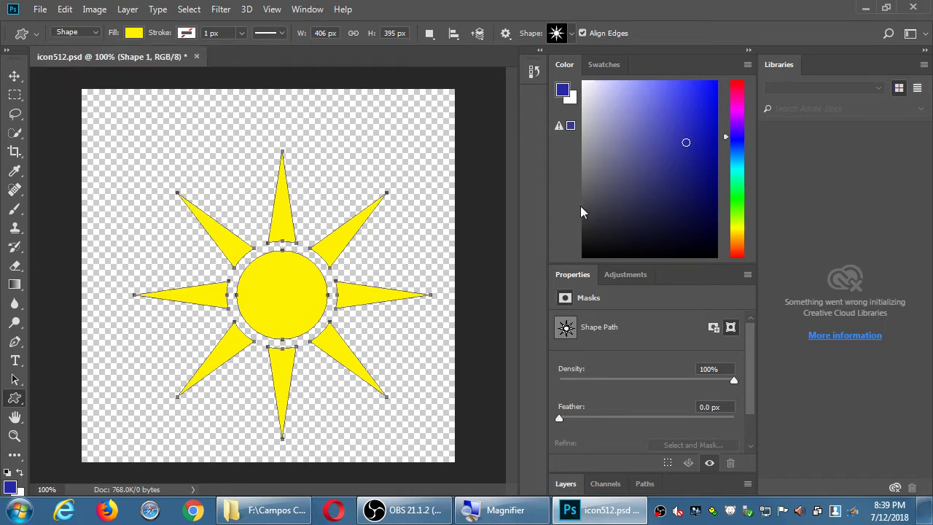
Step: Show the document's layers and deselect the sun layer
double_click(571, 277)
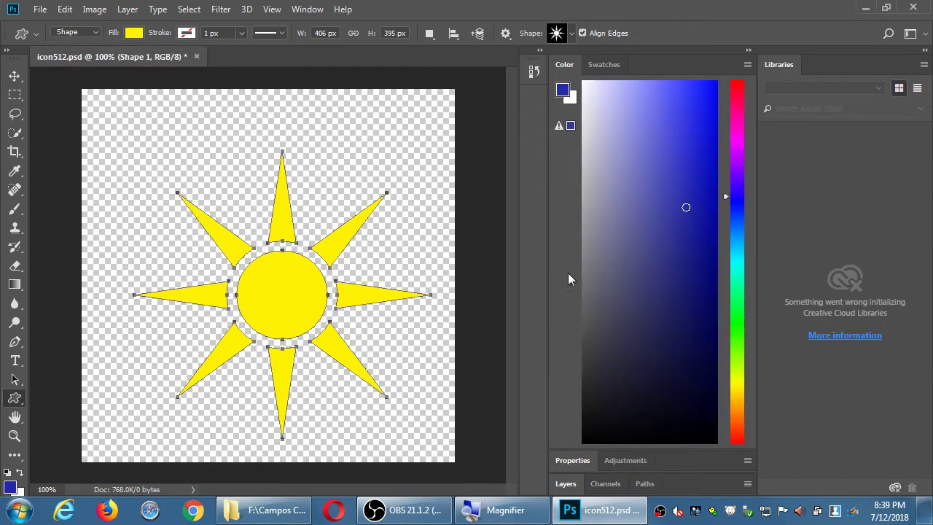
left_click(569, 486)
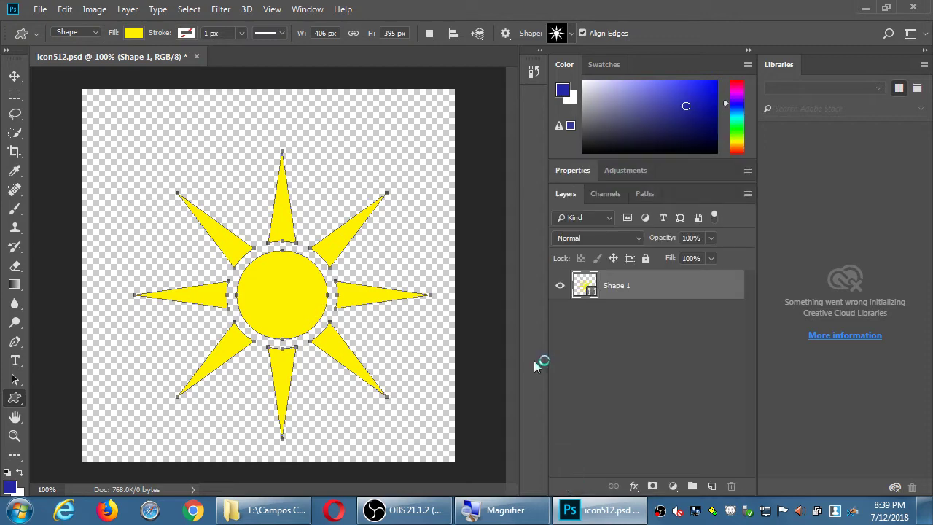
left_click(646, 374)
Step: Draw a dark blue block arrow custom shape over the sun and reorder the layers so the sun is above the arrow
left_click(571, 33)
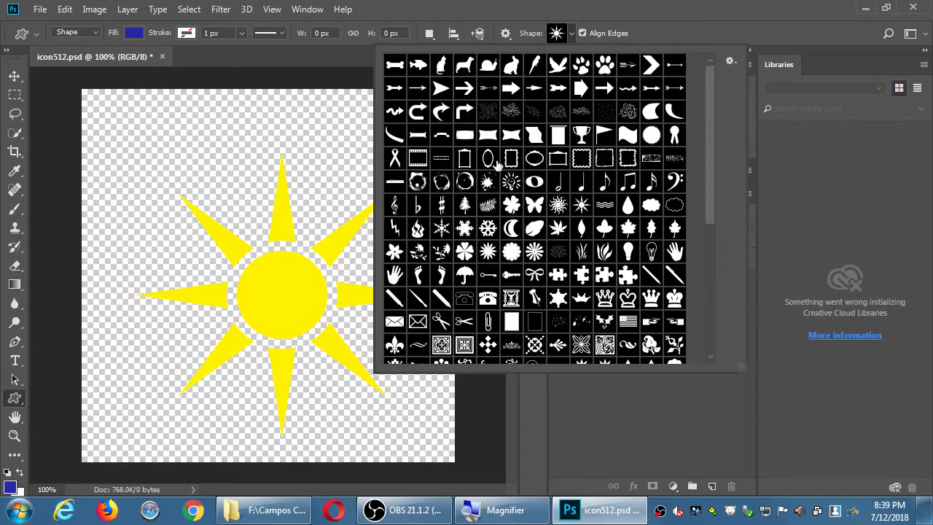
double_click(580, 89)
left_click_drag(215, 143, 414, 386)
left_click_drag(611, 316, 617, 286)
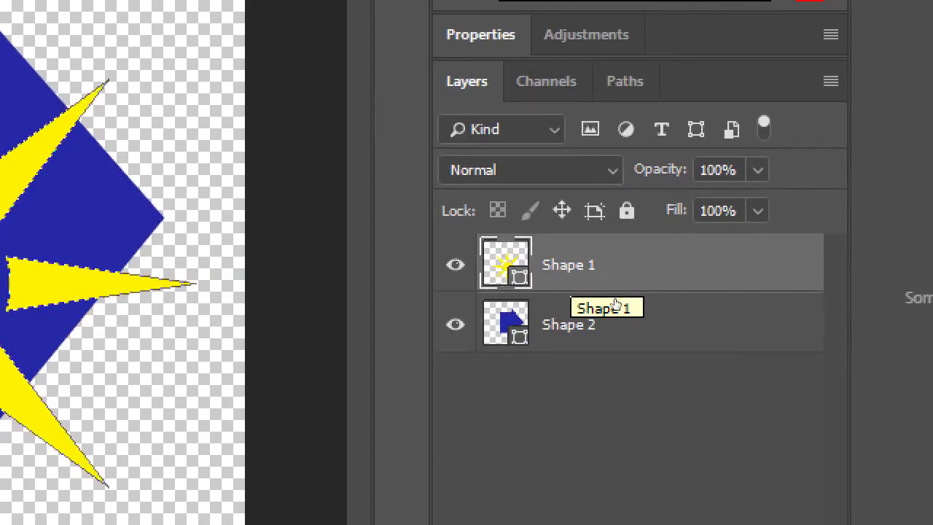
left_click(618, 321)
left_click(616, 290)
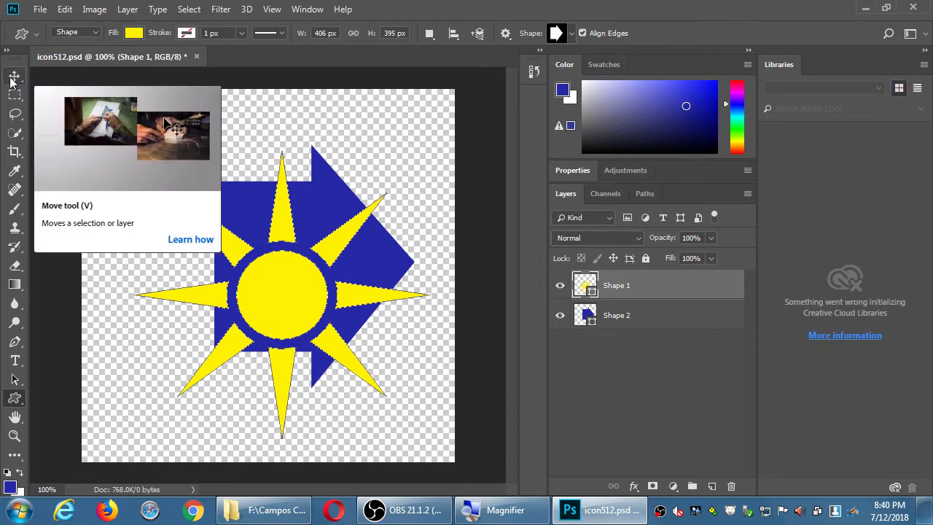
Step: Move the sun toward the canvas's upper-left corner and the arrow toward its lower-right corner, and delete the arrow
left_click(13, 77)
left_click_drag(281, 304, 213, 225)
left_click_drag(334, 281, 368, 354)
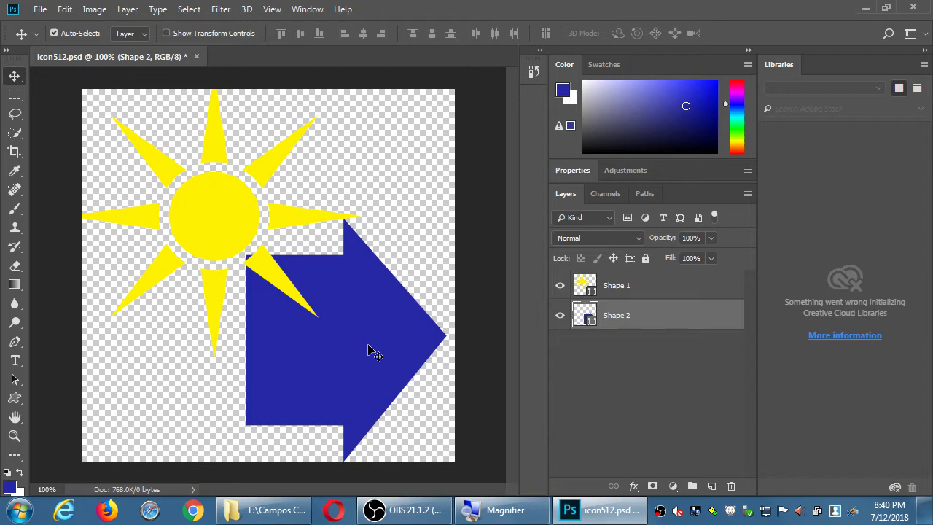
key("Delete")
Step: Center the sun on the canvas with Free Transform and scale it to about 126% by 128% to span the canvas width
left_click_drag(220, 227, 237, 246)
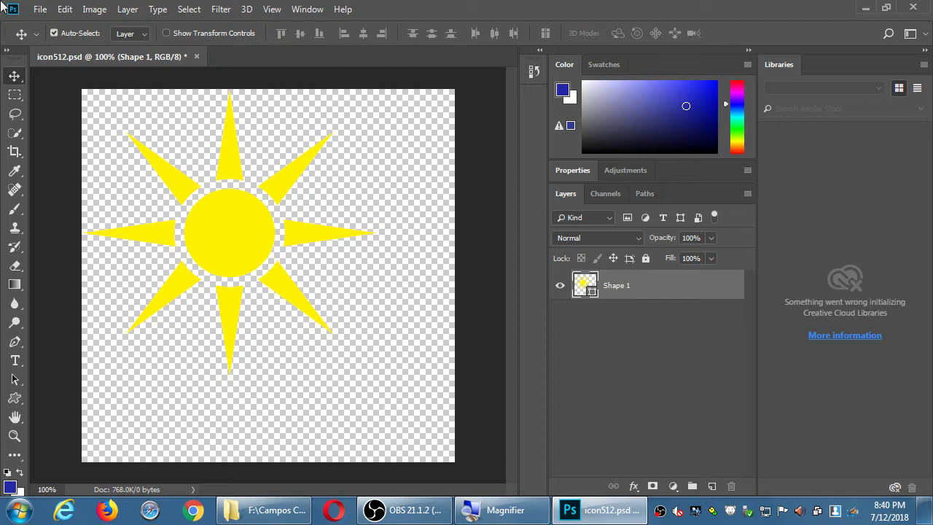
left_click(64, 9)
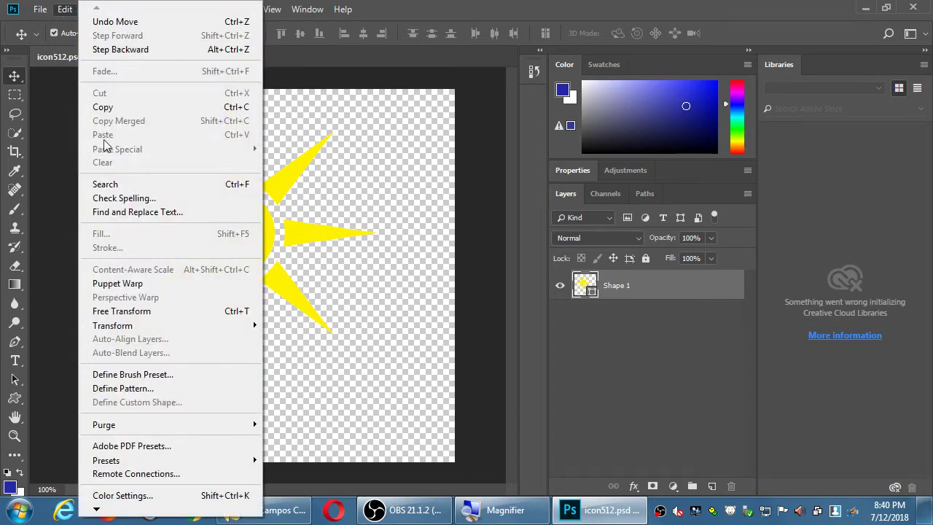
left_click(648, 293)
left_click(64, 10)
left_click(162, 315)
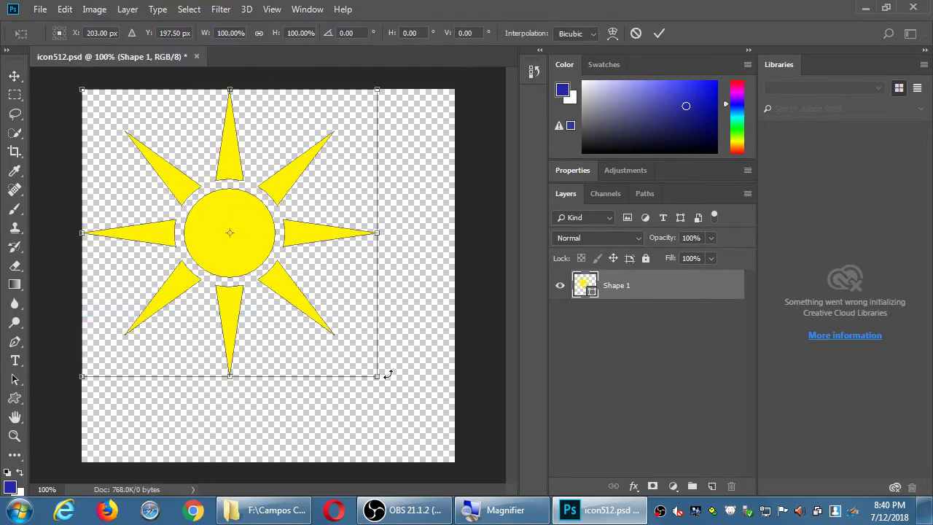
left_click_drag(264, 232, 302, 274)
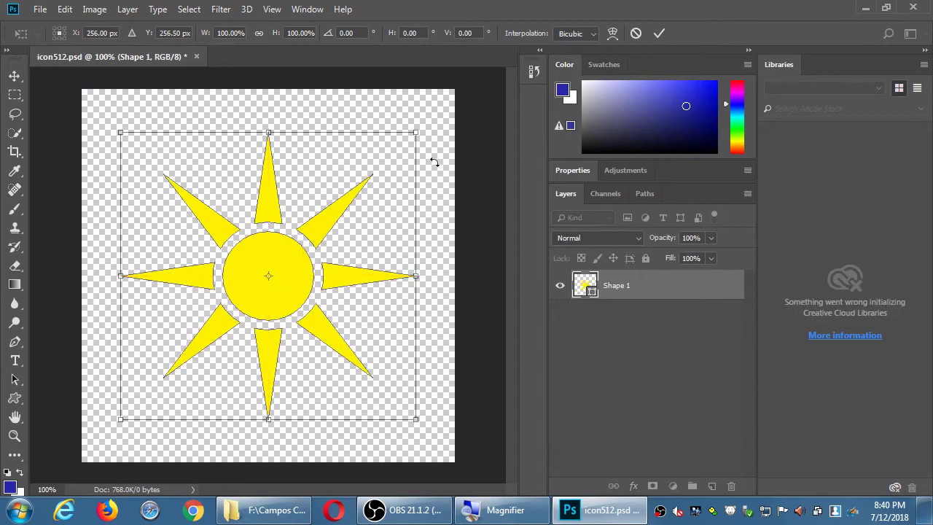
left_click_drag(415, 132, 454, 96)
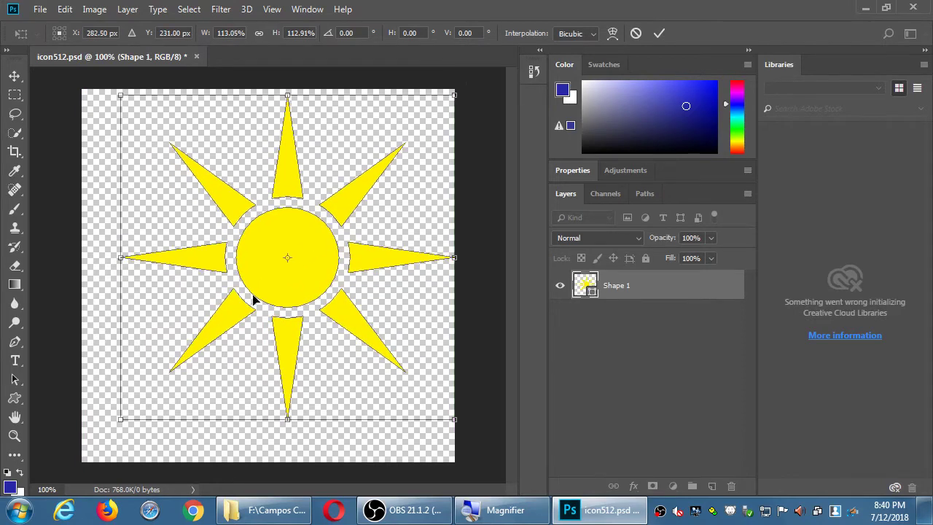
left_click_drag(120, 418, 82, 462)
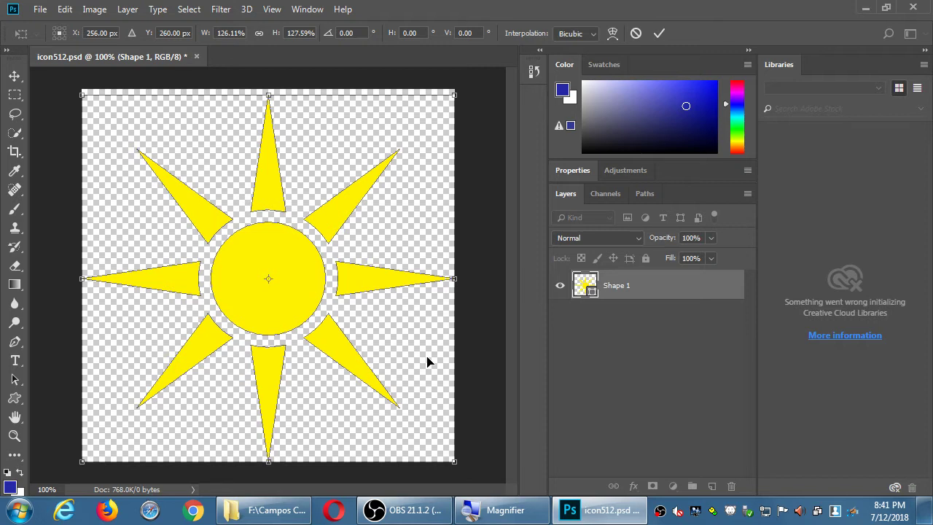
key("Return")
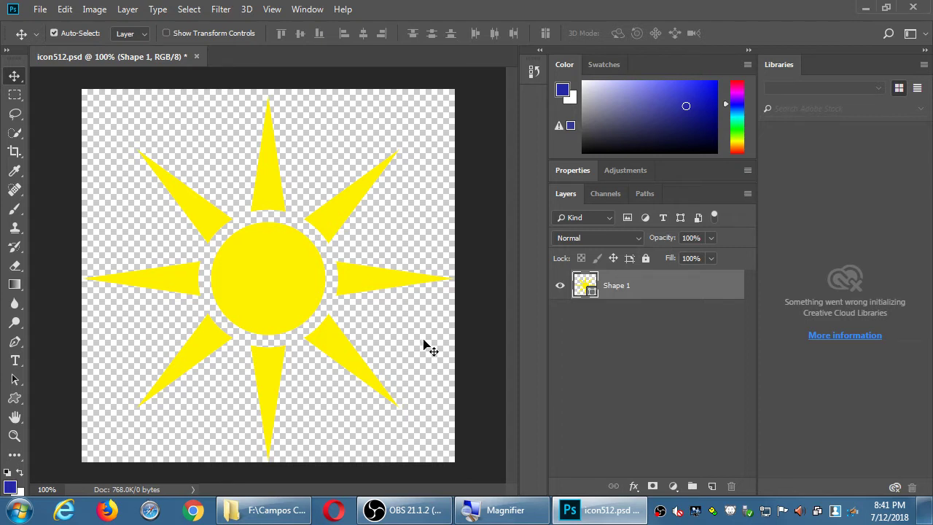
Step: Scale the sun to about 75% by 73%, rotate it about -14.2 degrees, and save the document
key("h")
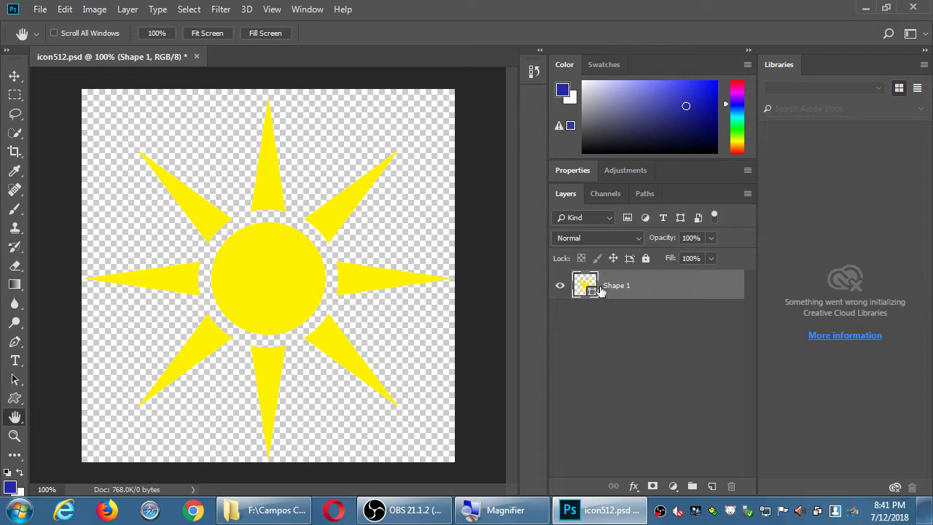
left_click(65, 10)
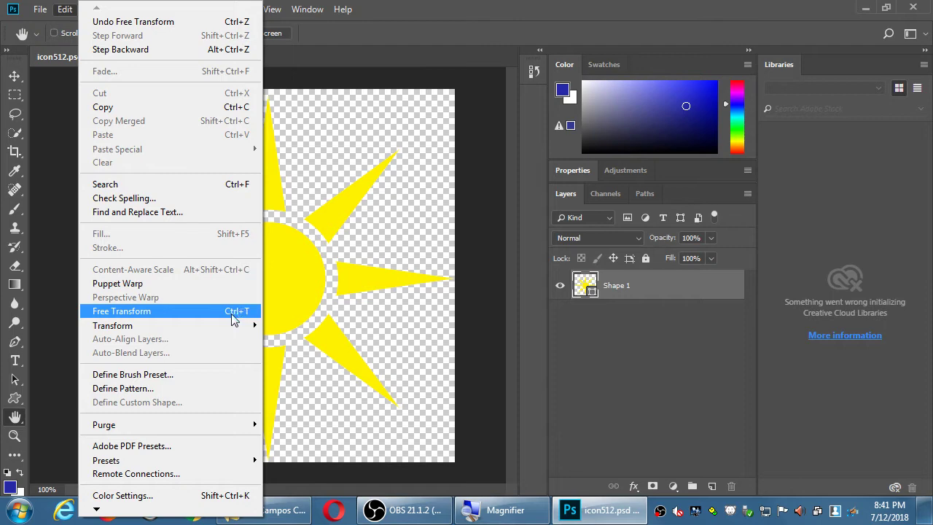
left_click(234, 311)
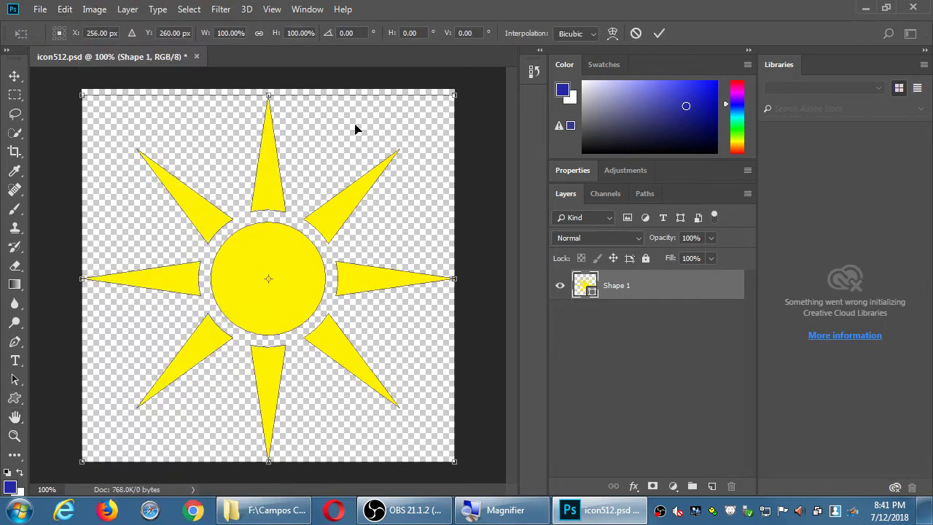
left_click_drag(454, 95, 345, 144)
left_click_drag(262, 312, 269, 255)
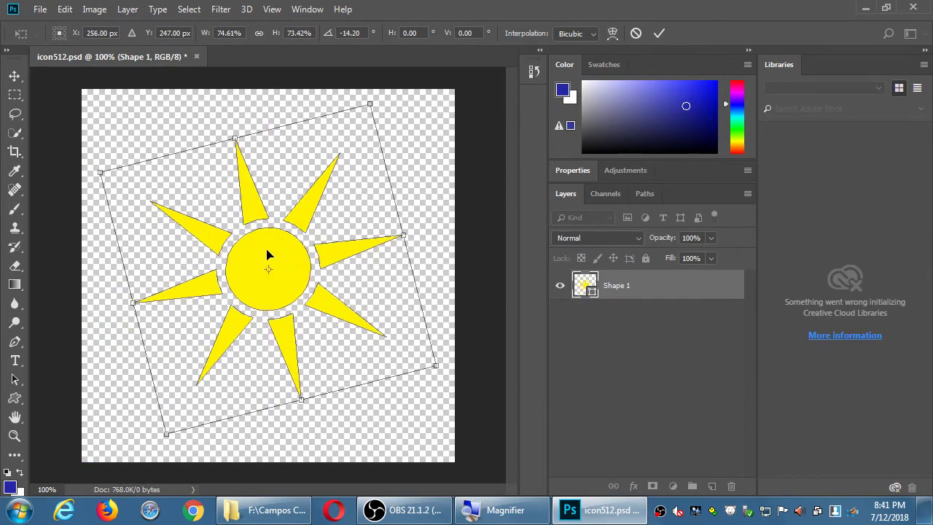
left_click(660, 34)
key("h")
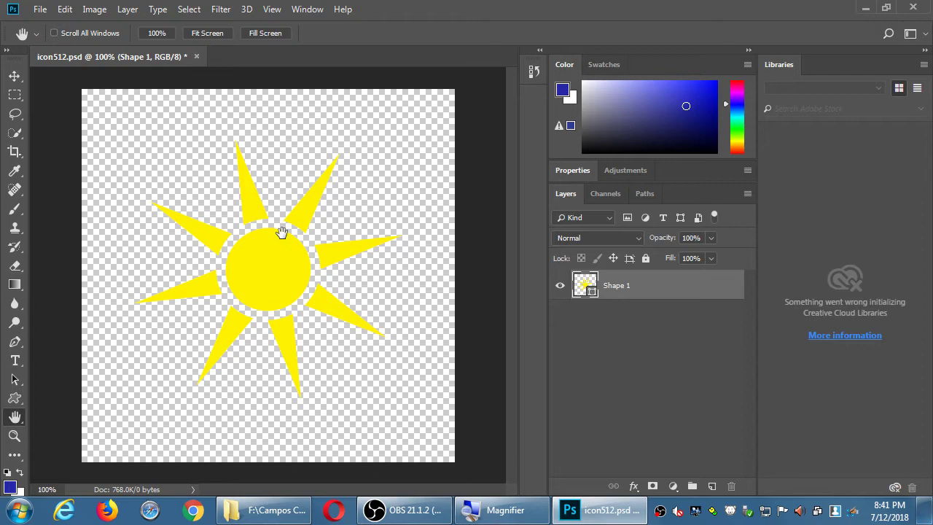
key("ctrl+s")
Step: Enlarge the tilted sun with Free Transform until it nearly fills the canvas, and nudge it downward to center it
key("ctrl+t")
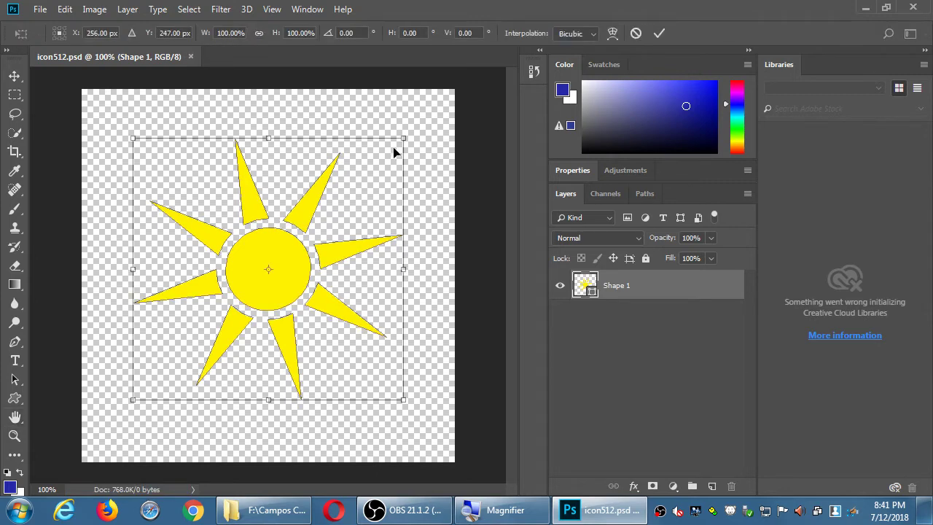
left_click_drag(404, 138, 462, 102)
key("Return")
key("h")
key("v")
key("Down")
key("Down")
key("Down")
key("Down")
key("Down")
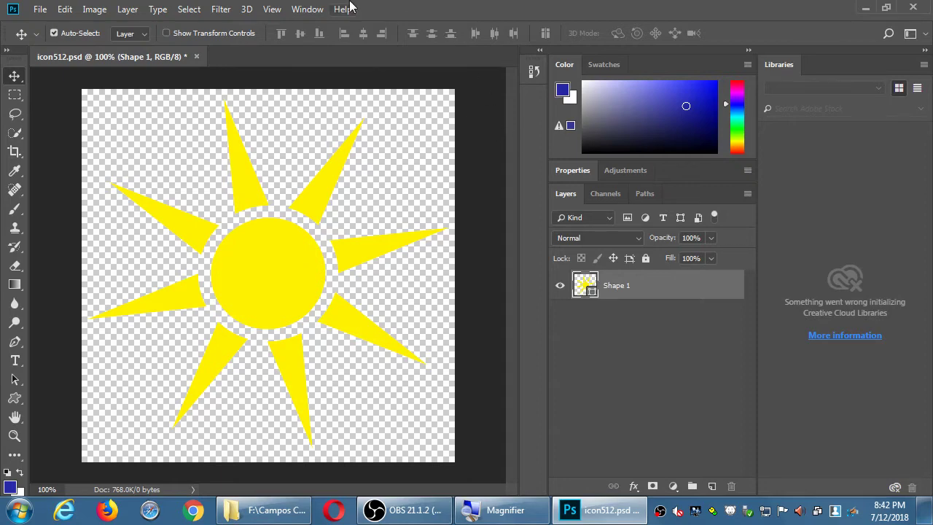
Step: Display the preset layer styles for the selected sun layer
left_click(307, 10)
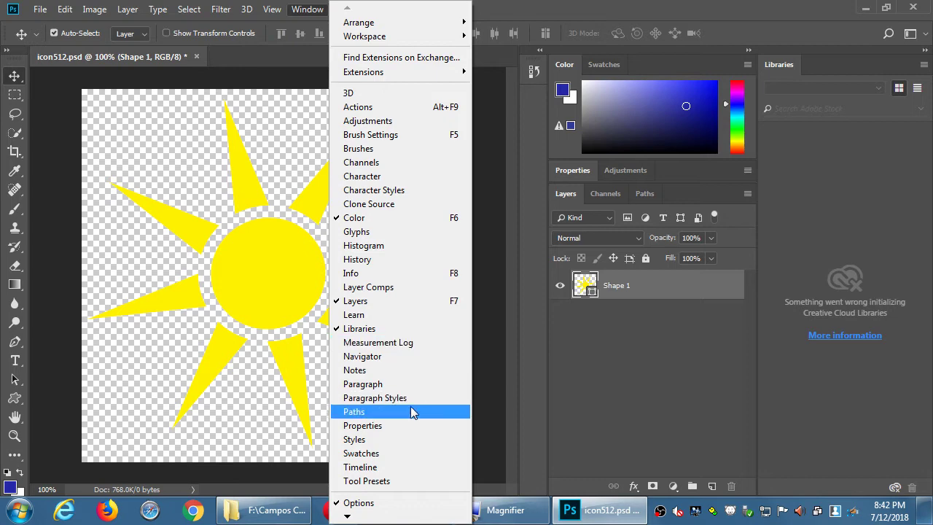
left_click(390, 437)
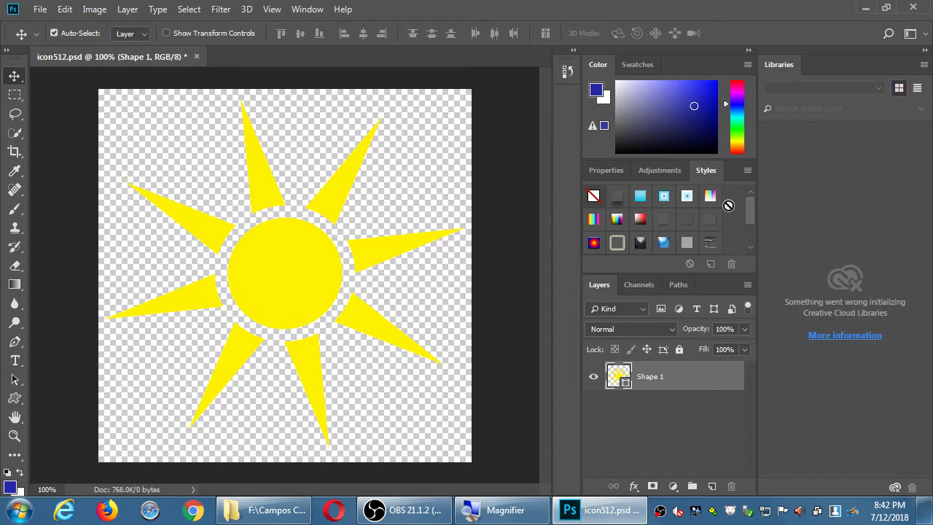
Step: Try the Blue Glass (Button) preset and the red-orange sunburst preset on the sun layer, and clear its style
left_click(663, 244)
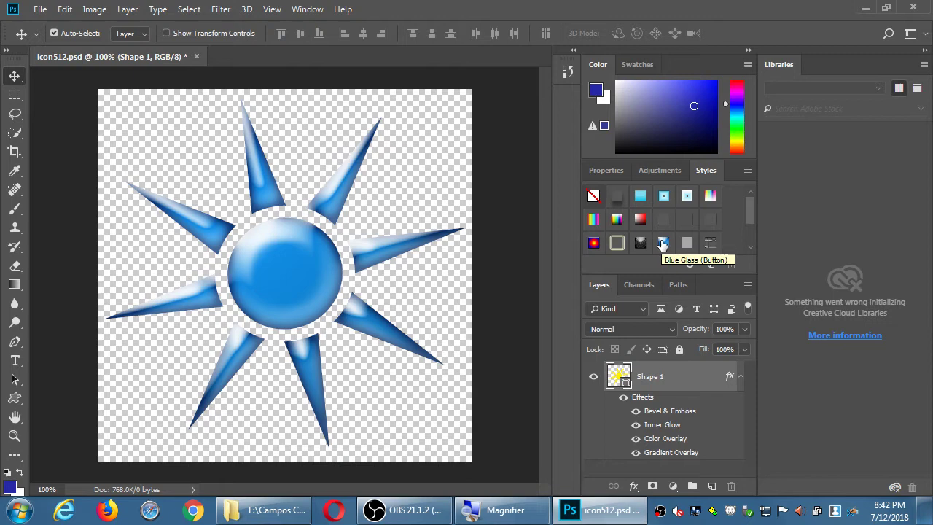
left_click(618, 218)
left_click(594, 244)
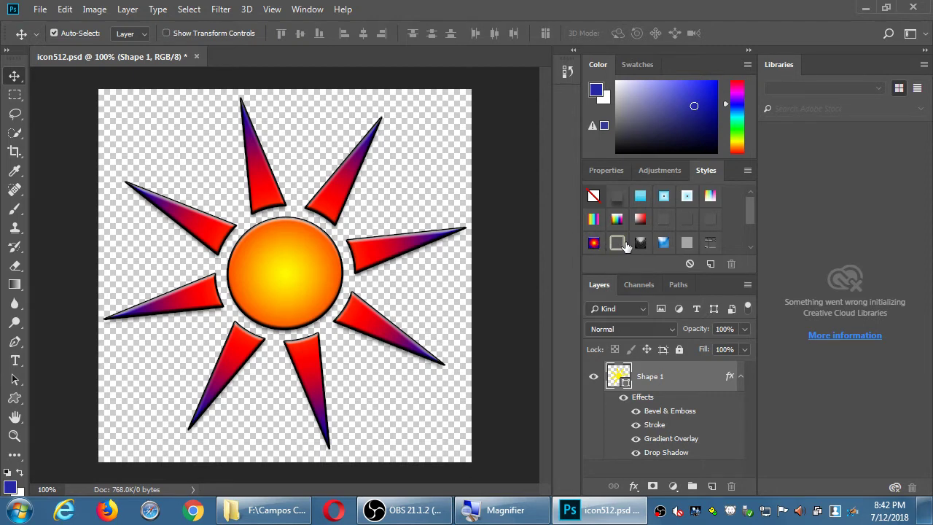
left_click(594, 197)
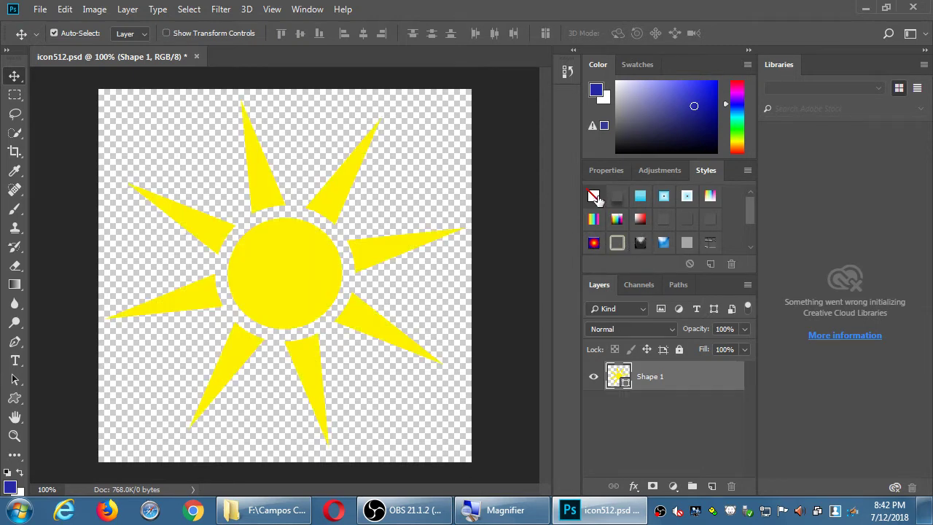
Step: Replace the style presets with the Textures set and try several on the sun, including brick, wood and the pink satin-like texture
left_click(748, 171)
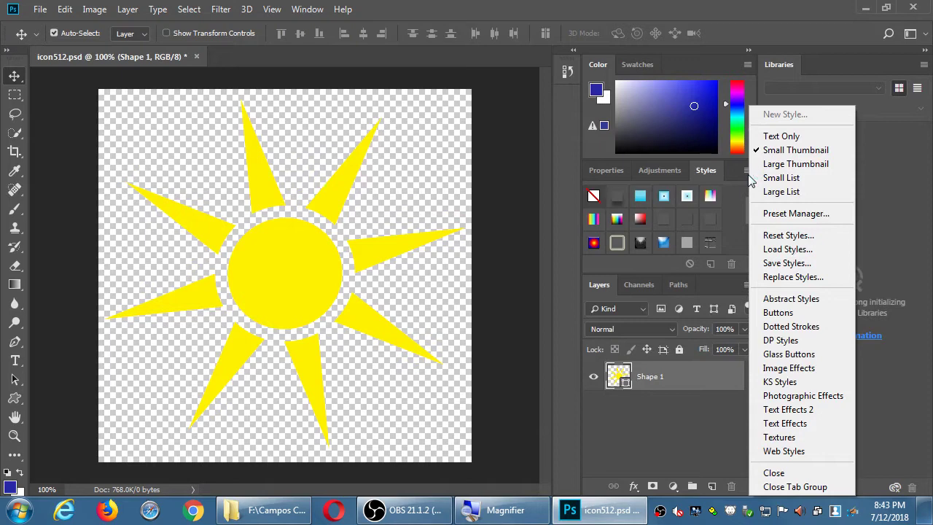
left_click(793, 438)
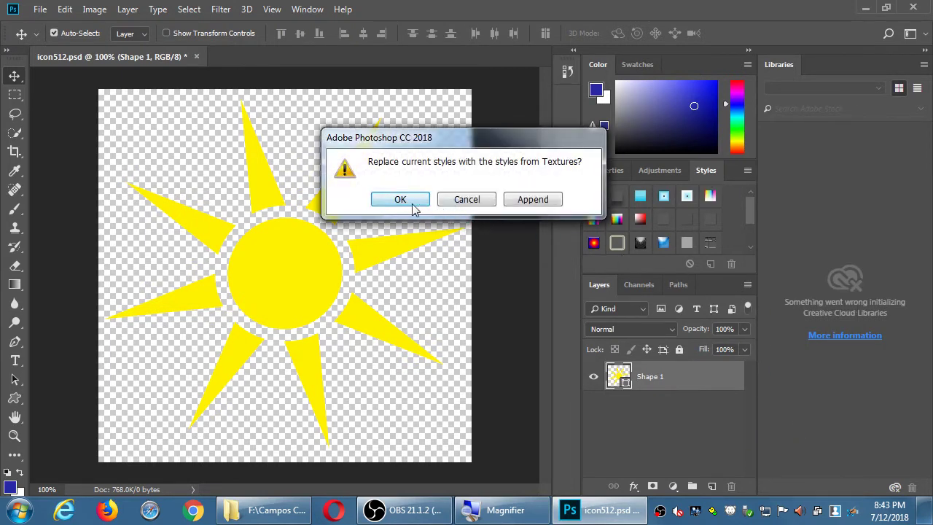
left_click(401, 200)
left_click(711, 198)
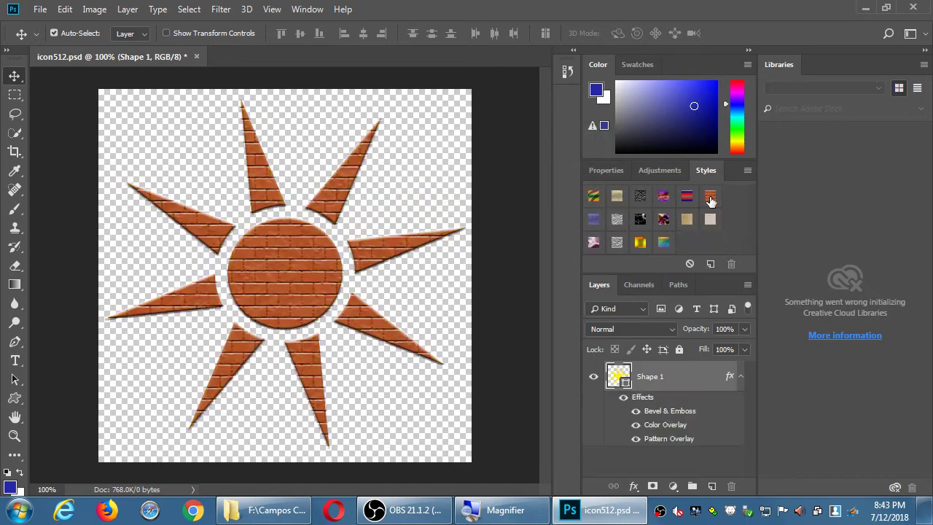
left_click(688, 220)
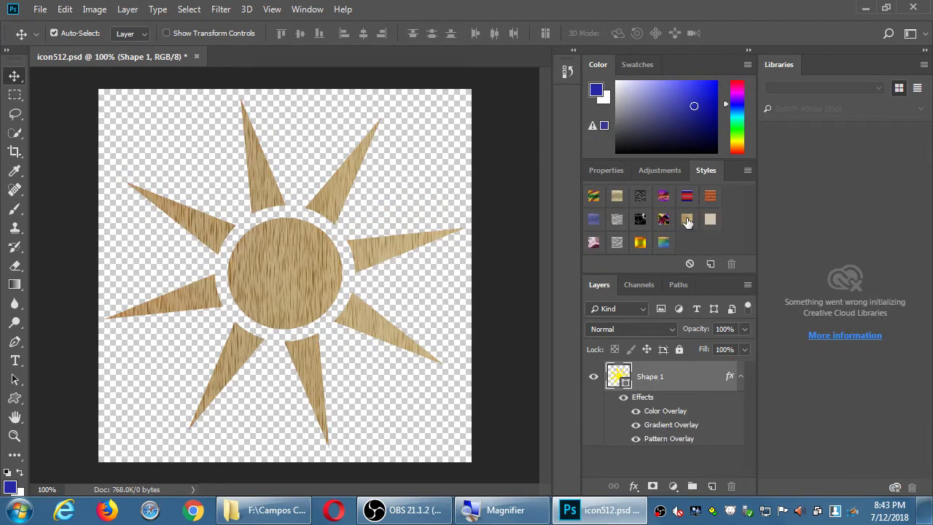
left_click(641, 220)
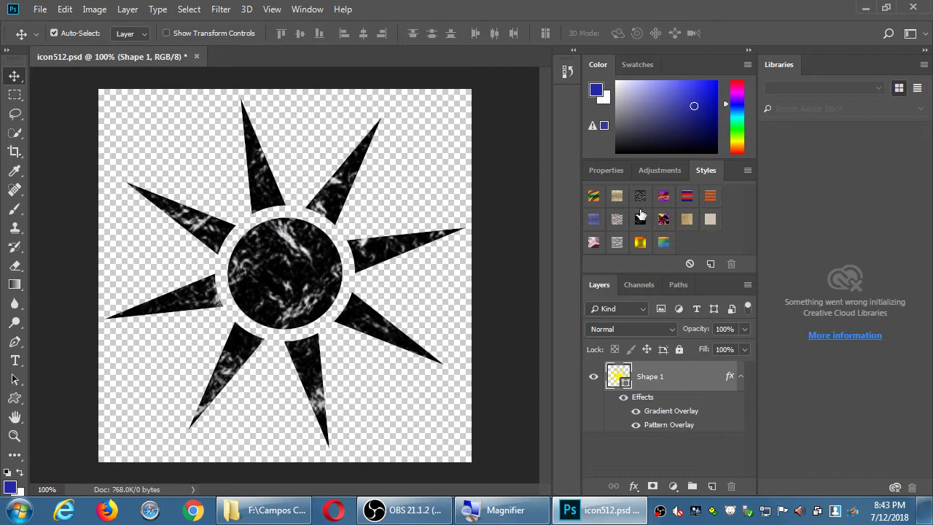
left_click(641, 244)
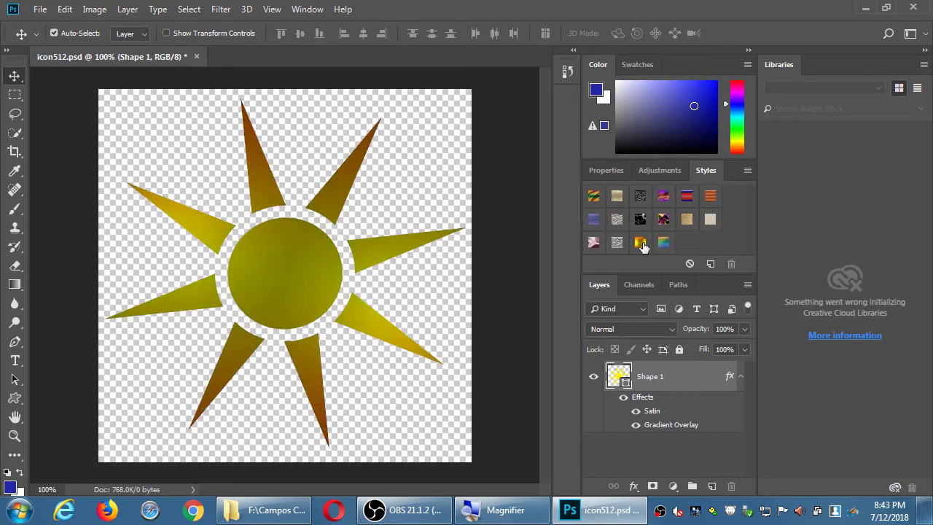
left_click(617, 196)
left_click(594, 244)
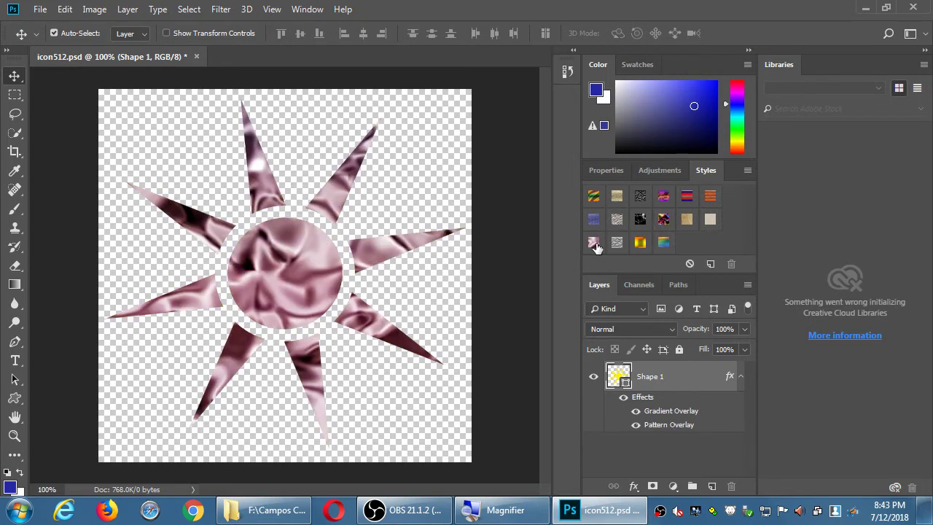
Step: Replace the style presets with the KS Styles set, apply its first fiery orange style to the sun layer, and save the document
left_click(747, 170)
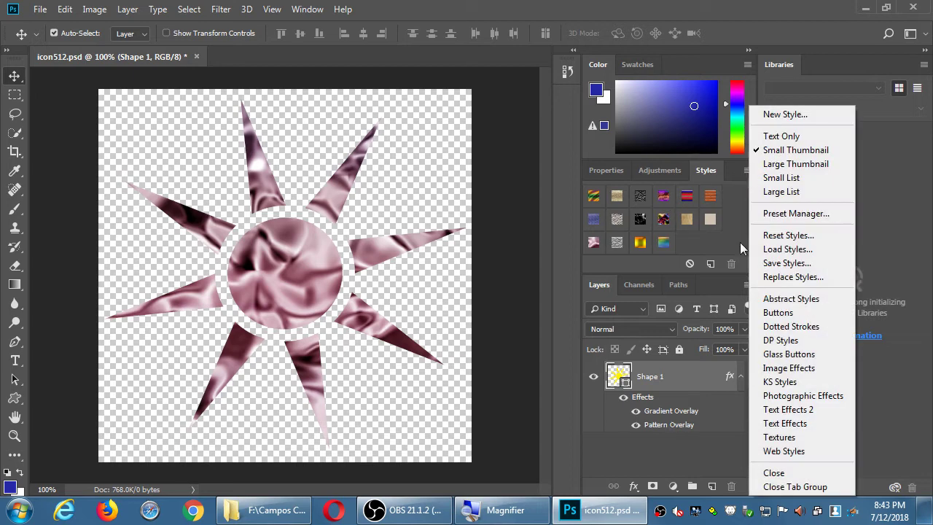
left_click(764, 382)
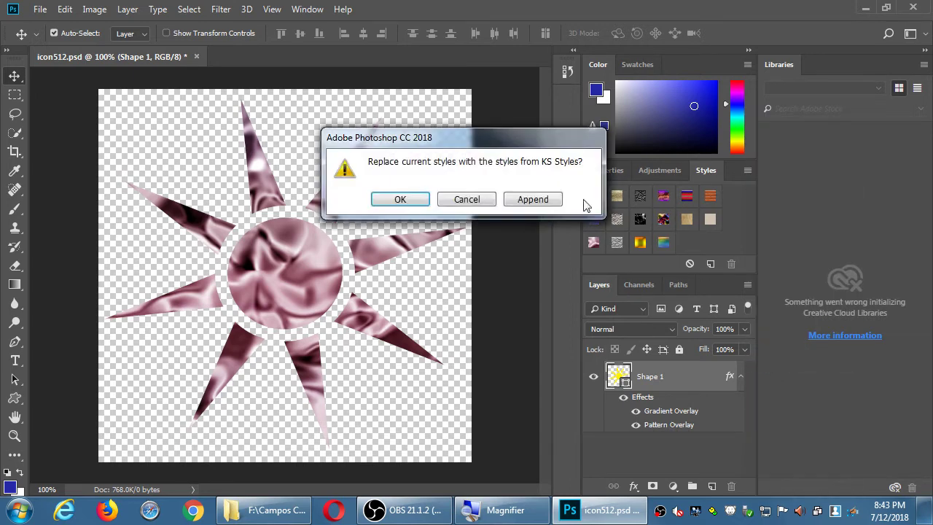
left_click(415, 210)
left_click(594, 197)
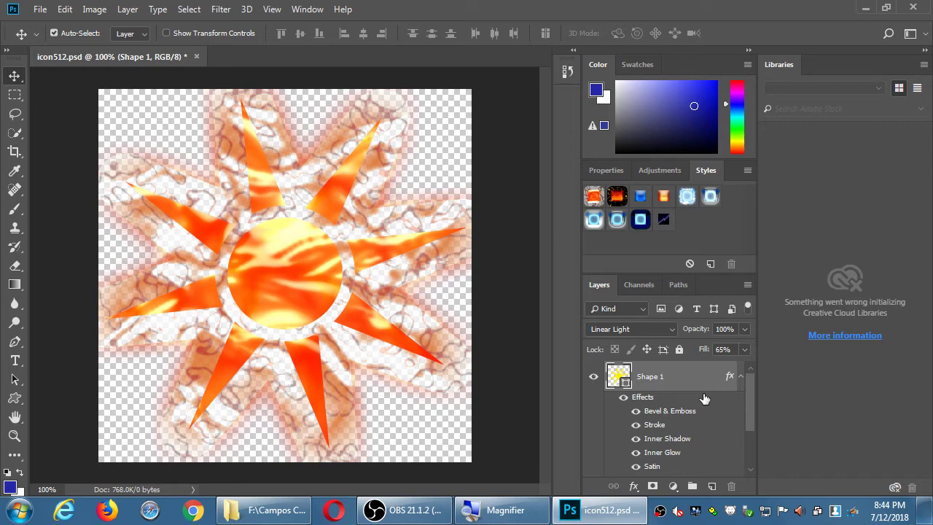
key("ctrl+s")
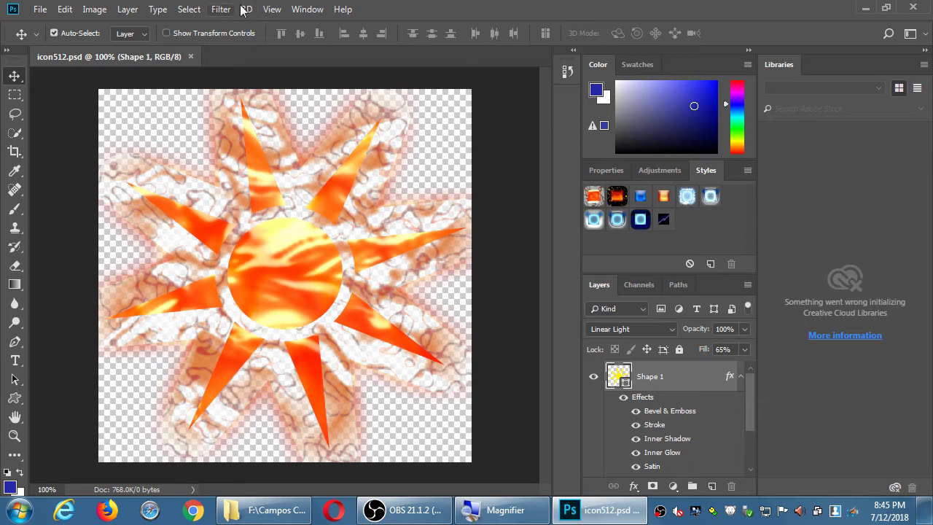
Step: Open the icon in Save for Web and choose the PNG-24 preset with transparency kept on
left_click(38, 12)
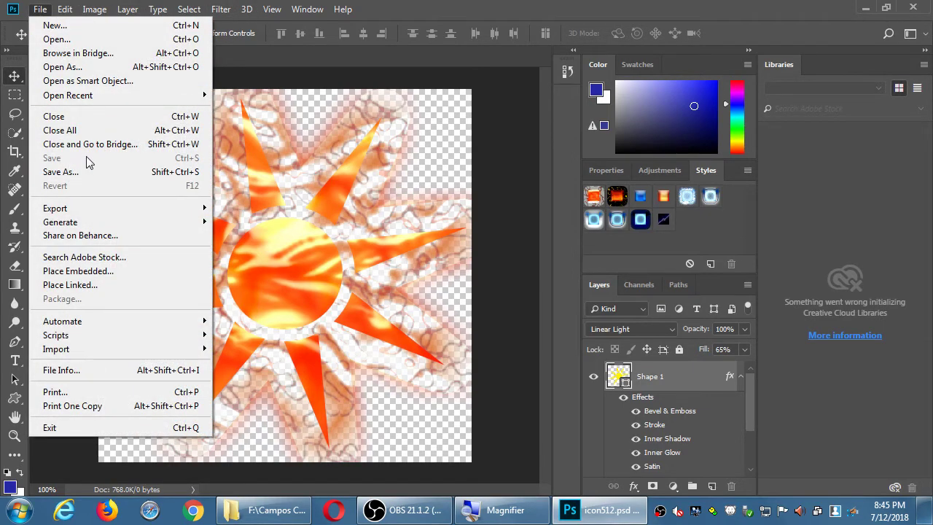
left_click(22, 117)
left_click(38, 8)
mouse_move(104, 206)
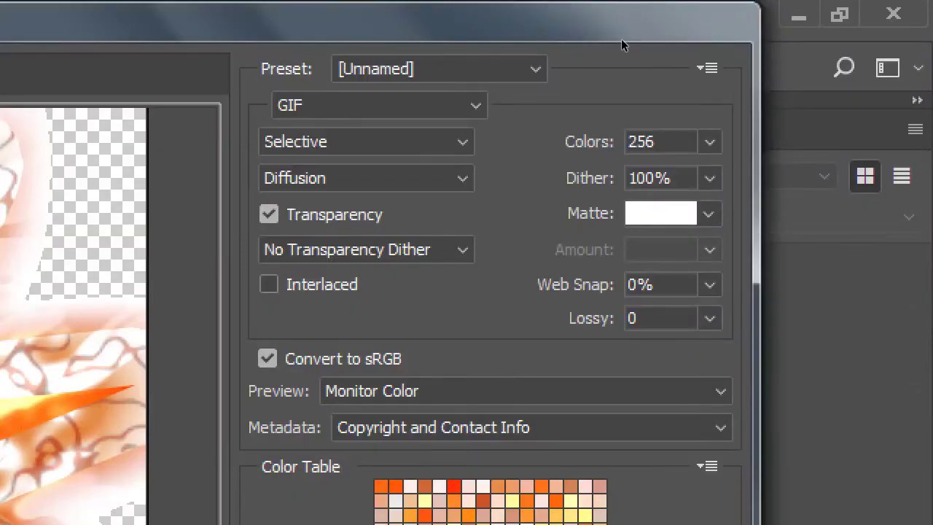
left_click(438, 68)
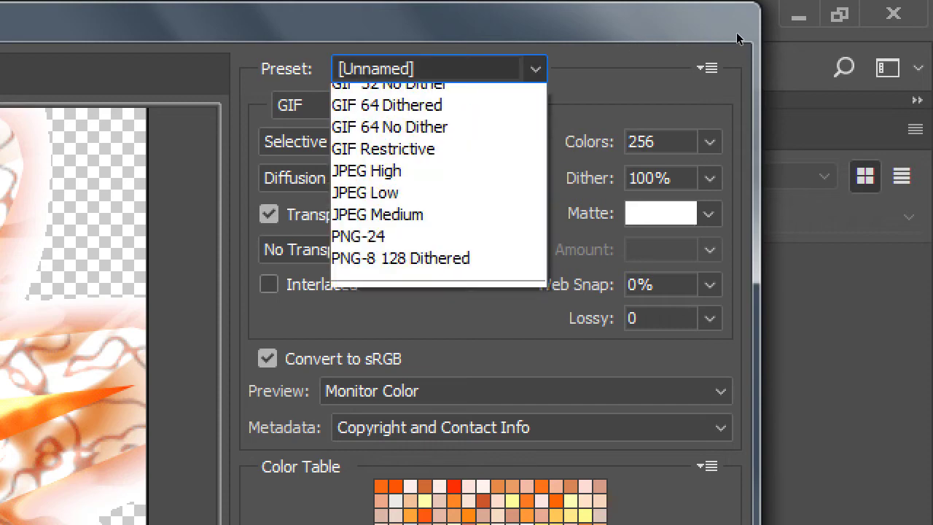
key("p")
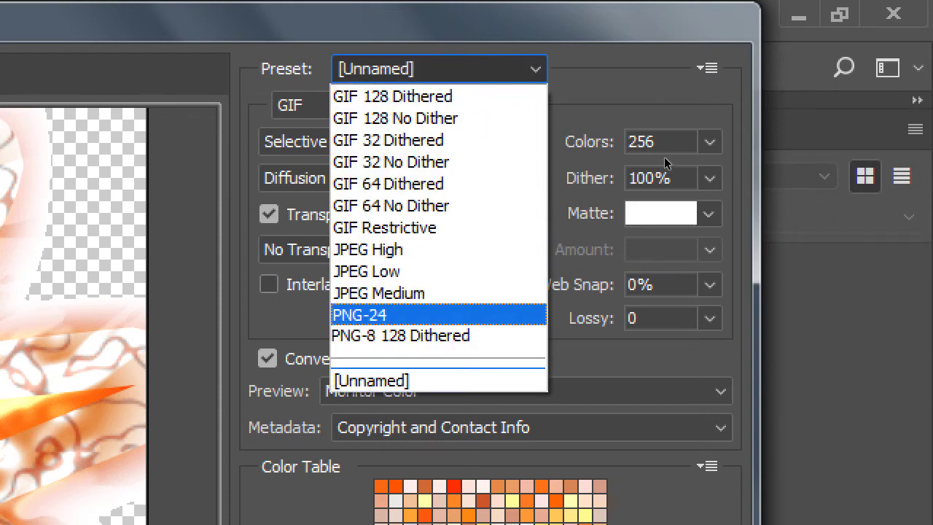
key("Return")
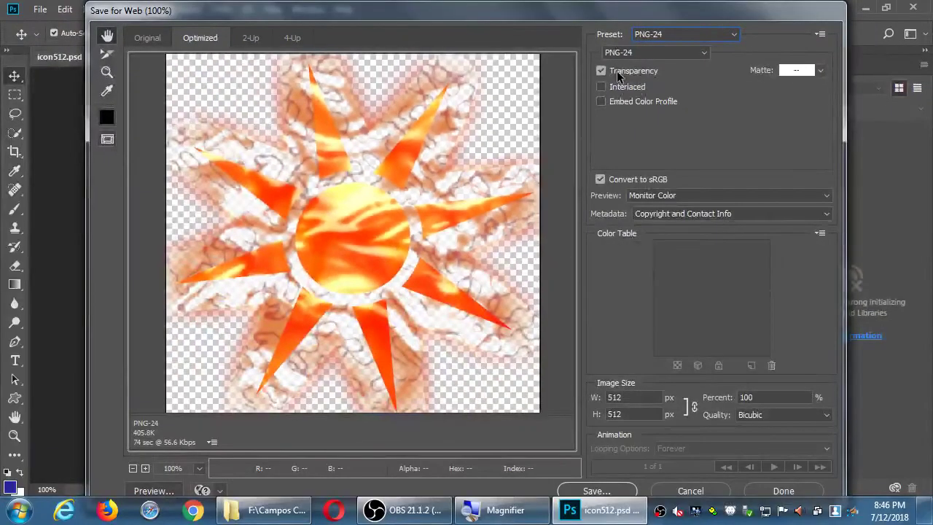
left_click(291, 140)
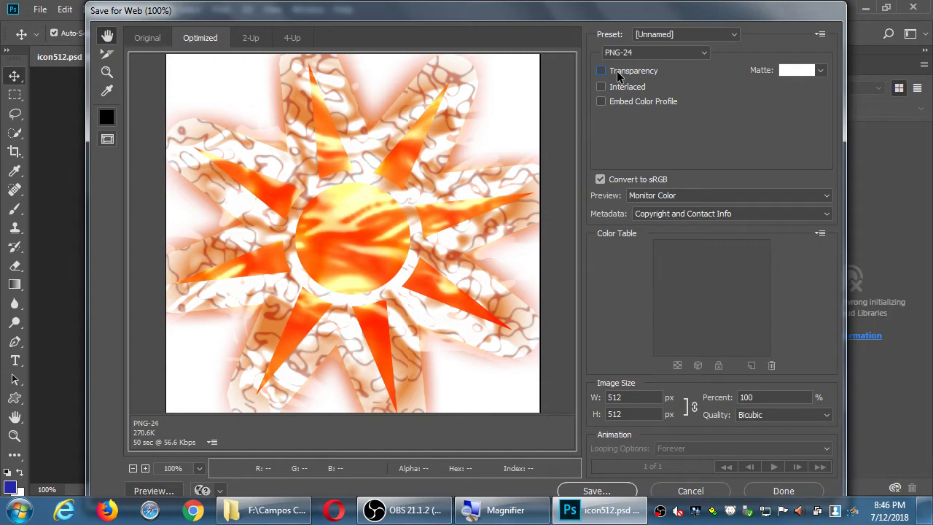
left_click(618, 76)
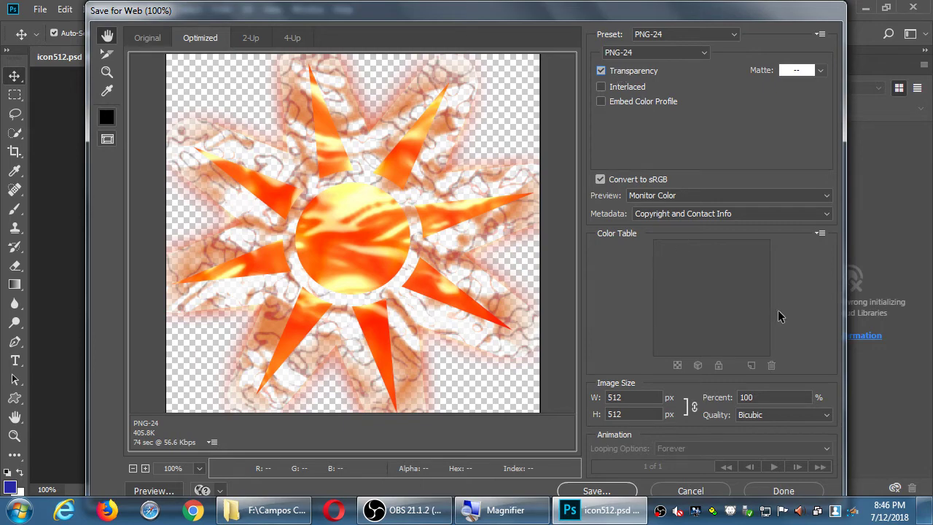
Step: Set the exported image size to 96 by 96 px
key("super+plus")
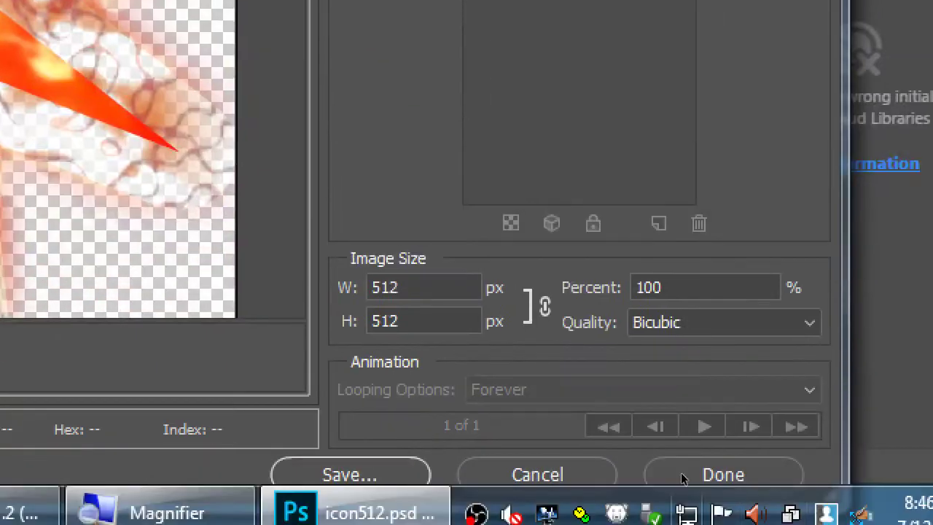
left_click(426, 292)
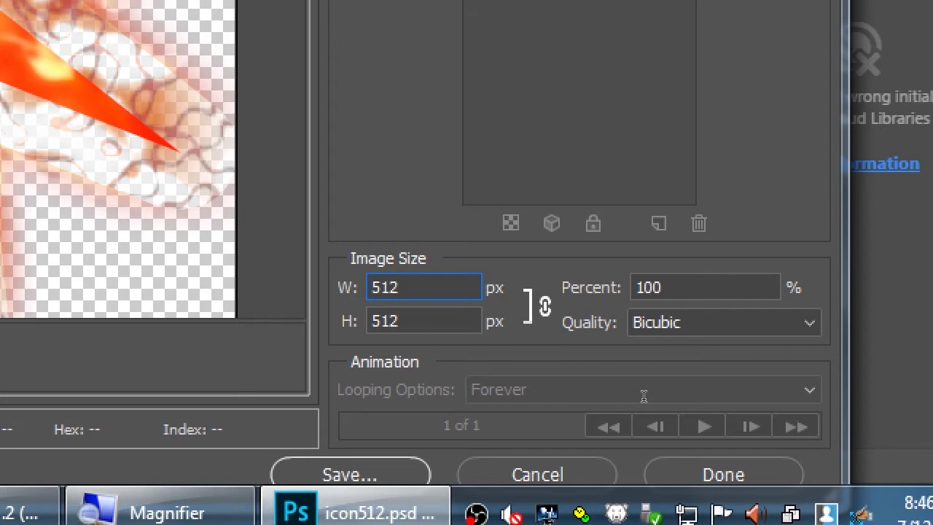
key("BackSpace")
key("BackSpace")
key("BackSpace")
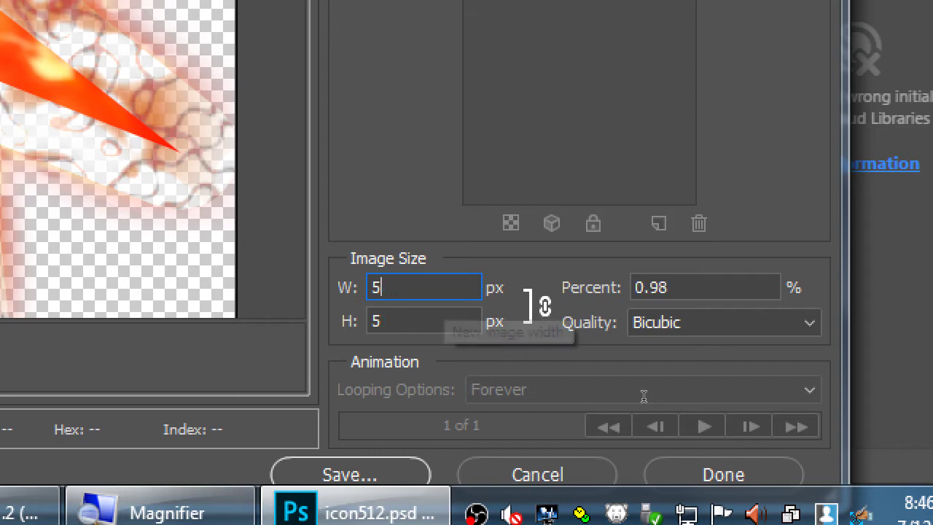
type("96")
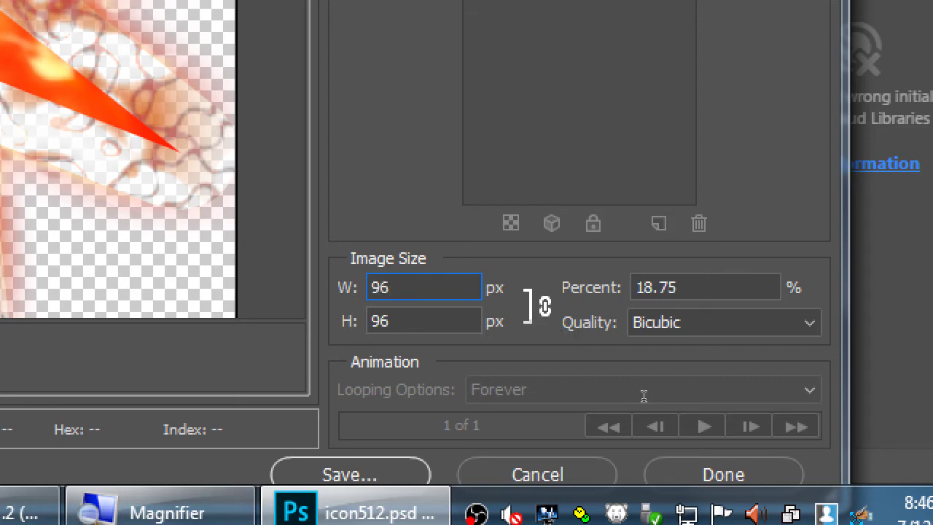
key("Tab")
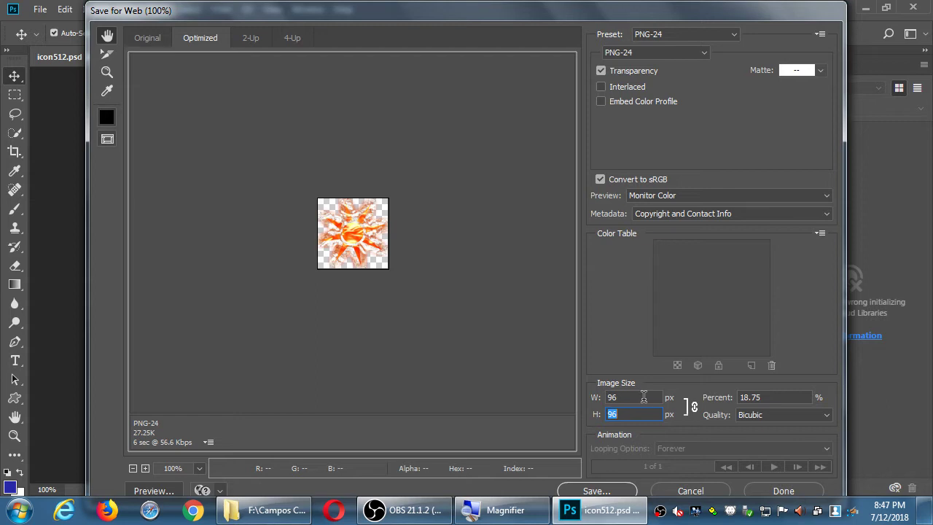
Step: Start saving the optimized image and browse to the CBDB project's res/icons/android folder on drive F:
left_click(612, 491)
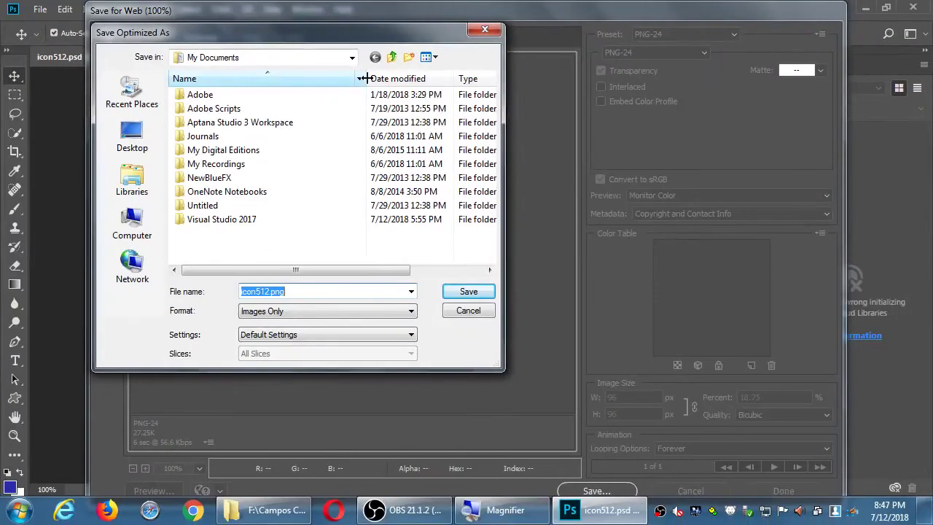
left_click(352, 58)
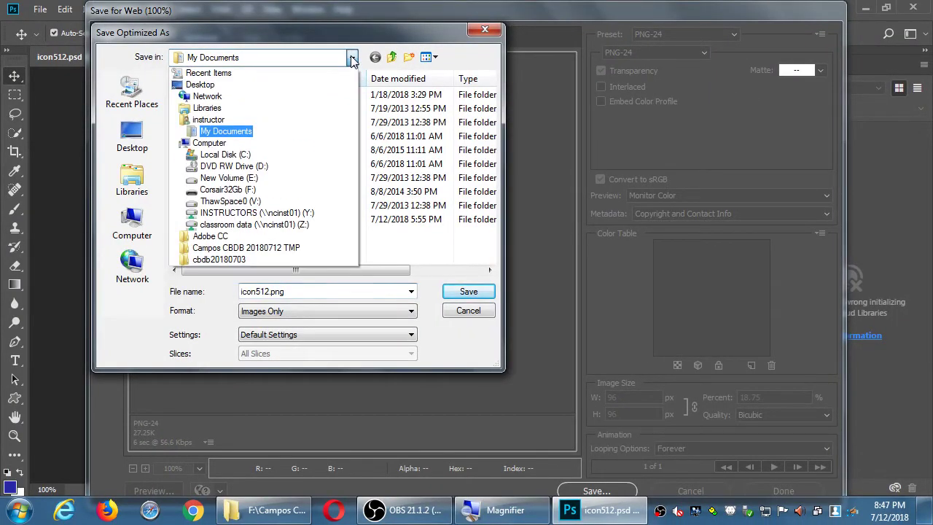
left_click(225, 191)
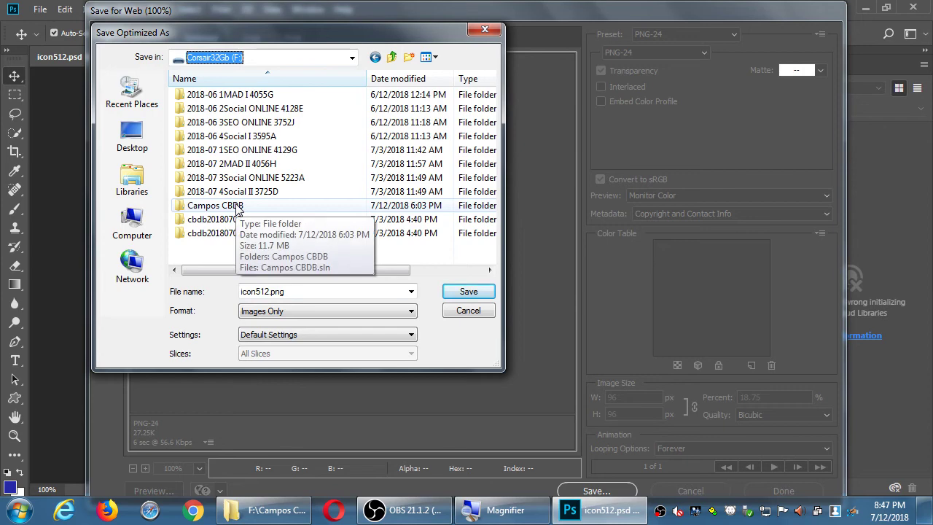
double_click(215, 205)
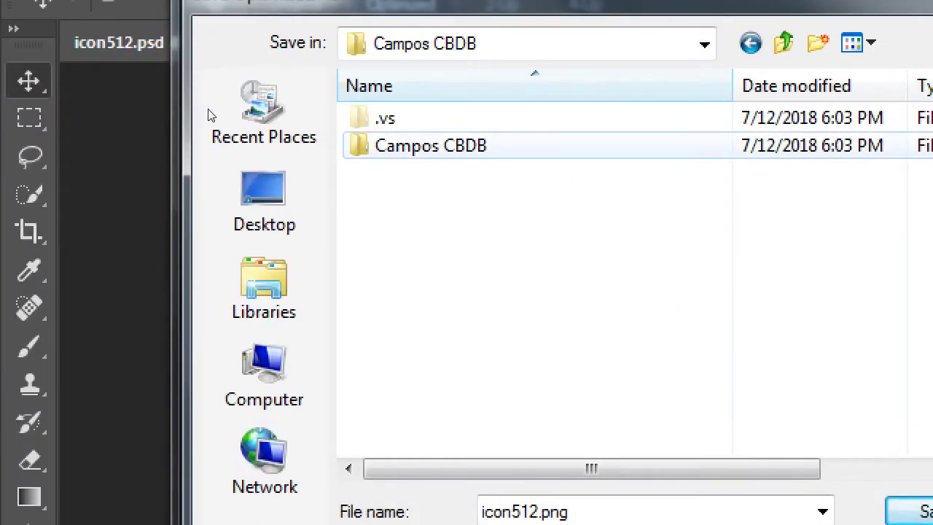
key("Return")
key("r")
key("Up")
key("Up")
key("Down")
key("Down")
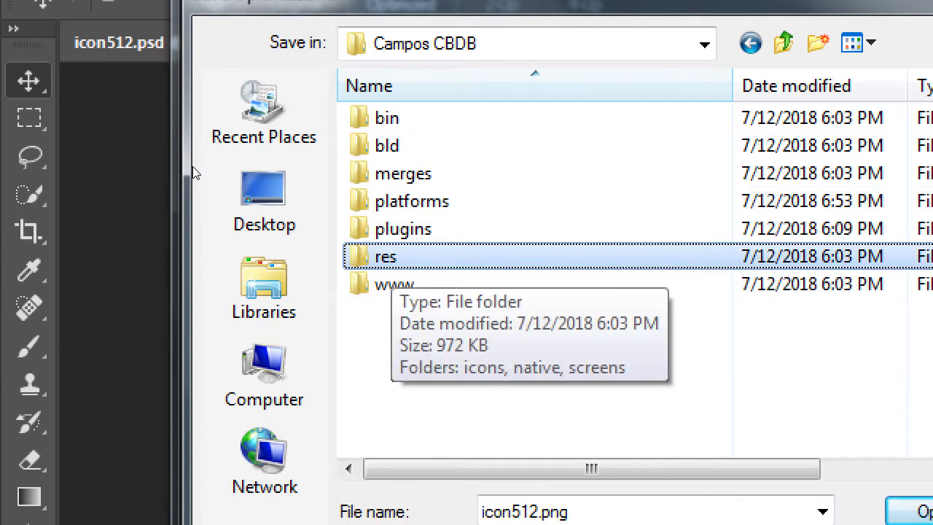
key("Return")
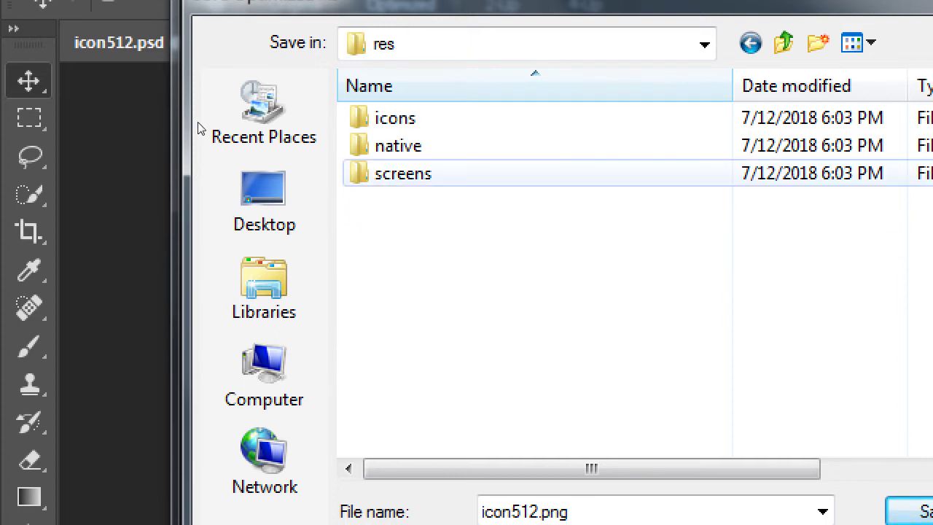
key("Return")
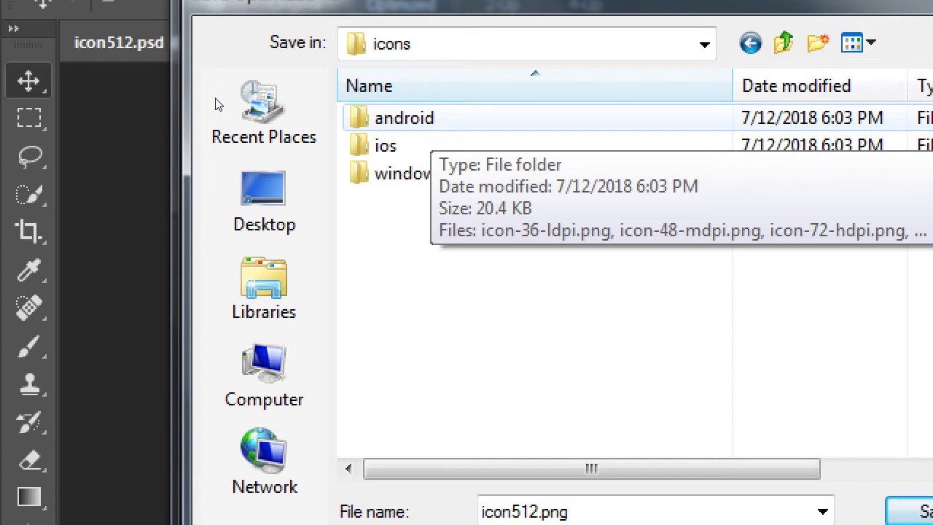
key("Return")
Step: Save the 96 px image over icon-96-xhdpi.png, replacing the existing file
key("End")
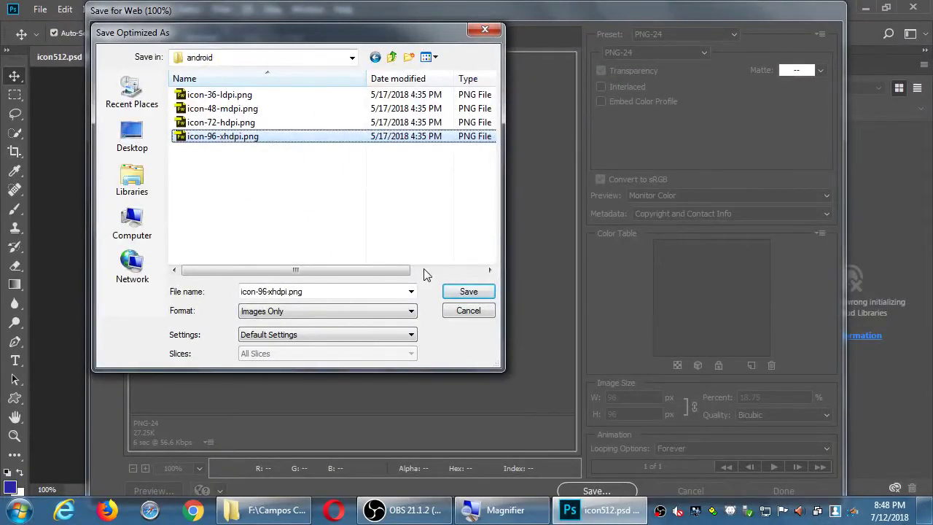
left_click(470, 295)
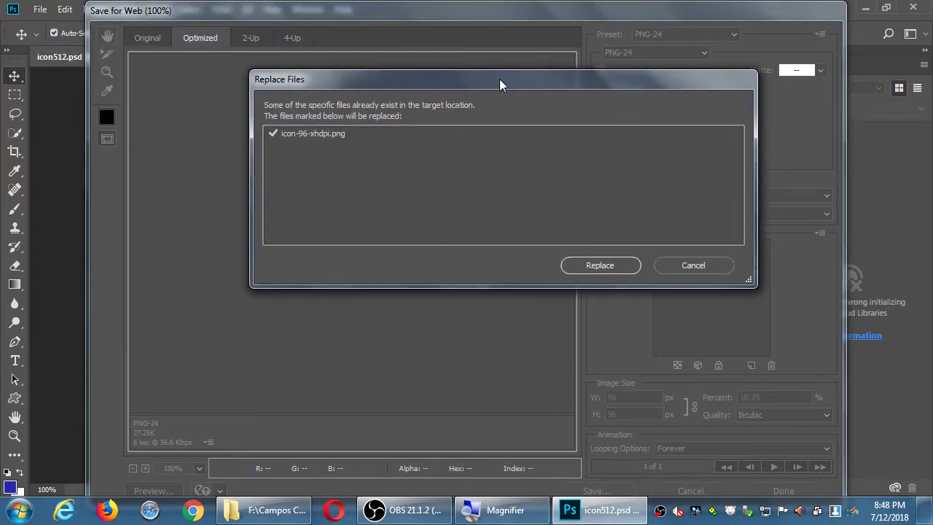
left_click(580, 265)
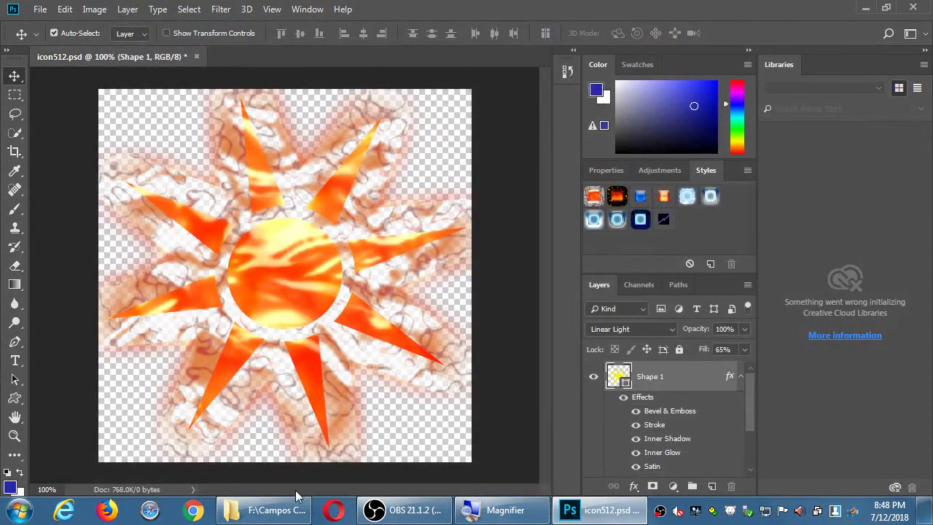
Step: Switch to File Explorer and show the android folder's files as thumbnails to check the replaced icon-96-xhdpi.png
left_click(293, 512)
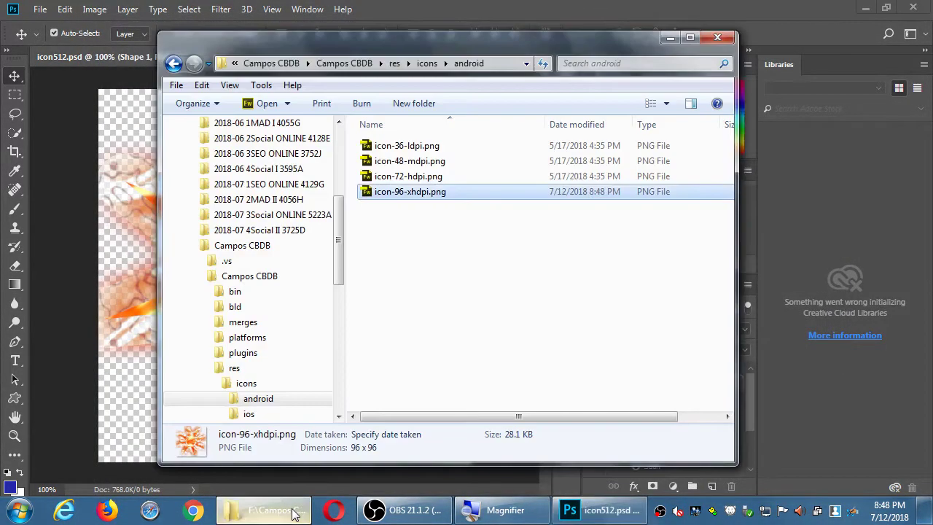
left_click(666, 103)
left_click(721, 43)
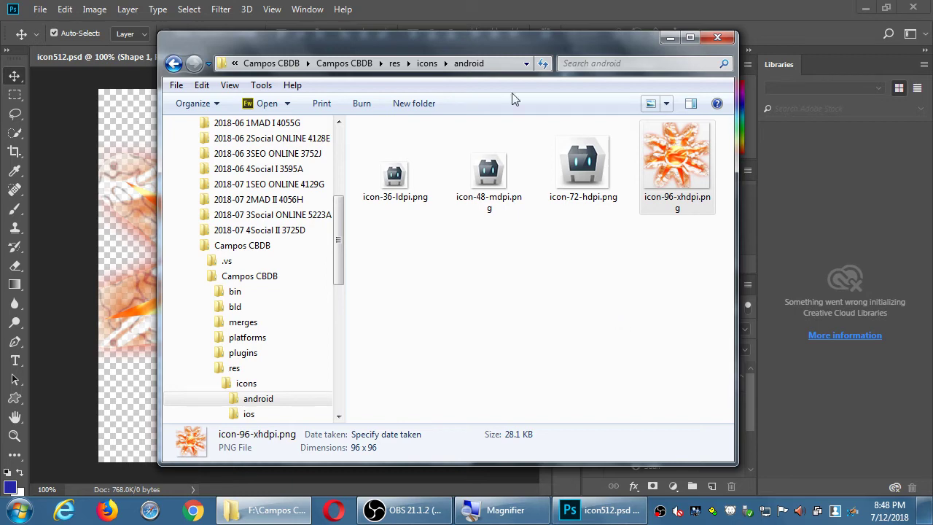
Step: Return to Photoshop, reopen the icon in Save for Web, and set the exported image size to 72 by 72 px
left_click(501, 6)
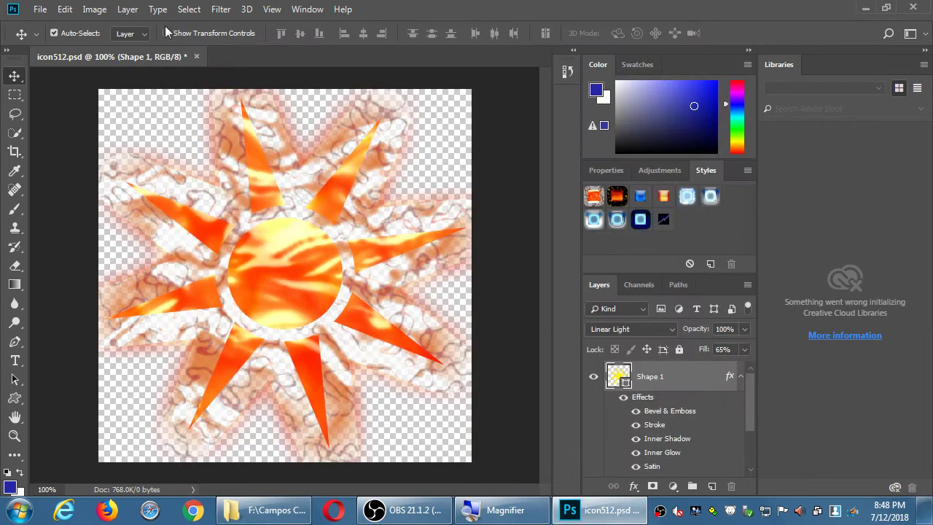
left_click(38, 11)
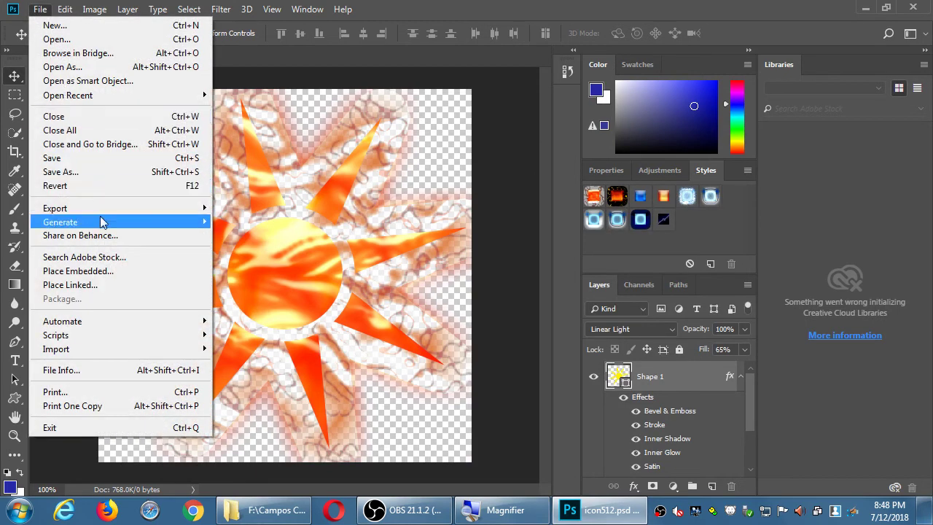
mouse_move(106, 210)
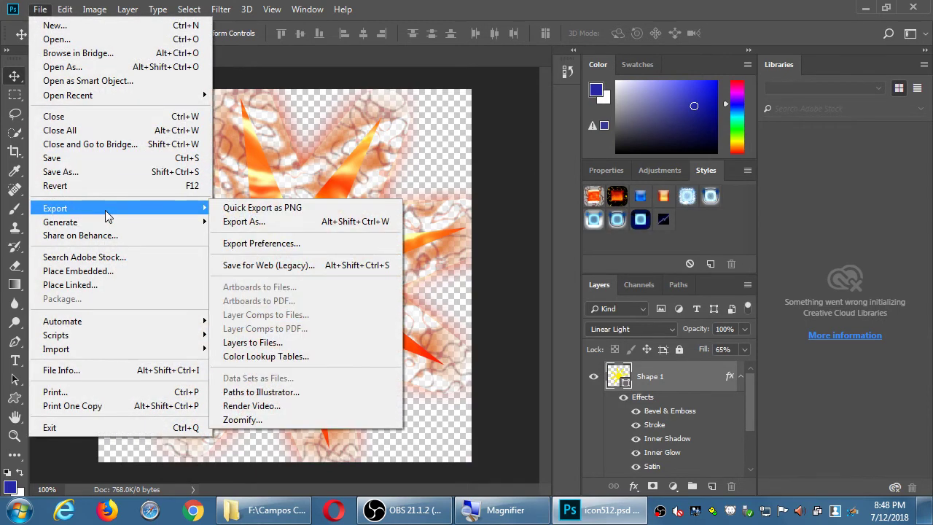
left_click(262, 267)
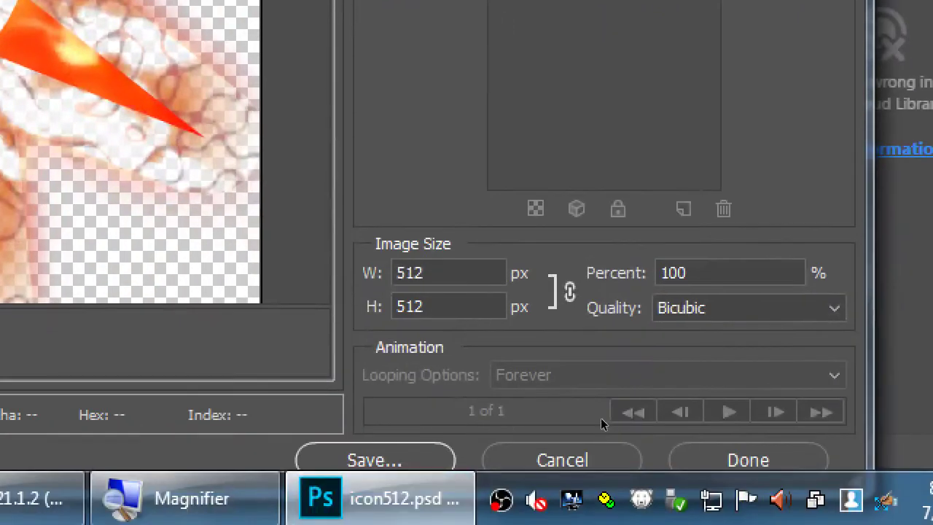
left_click(631, 395)
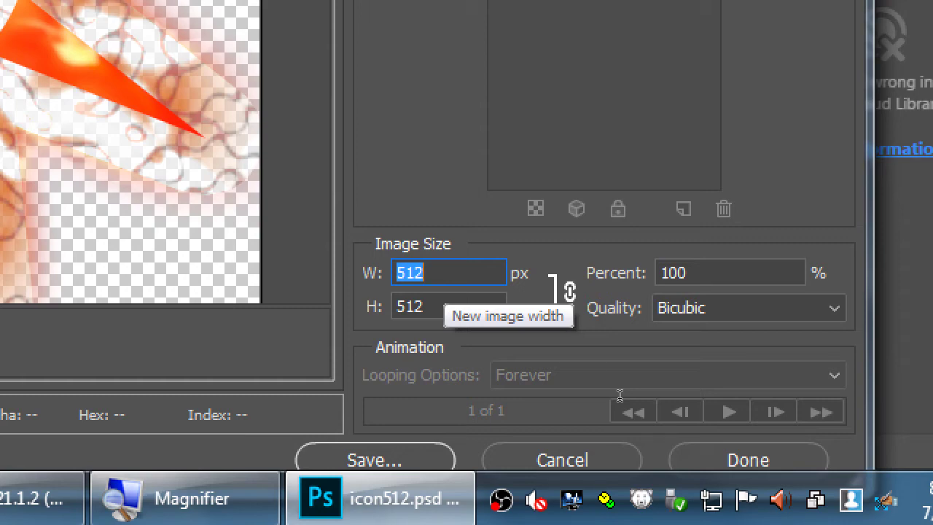
type("72")
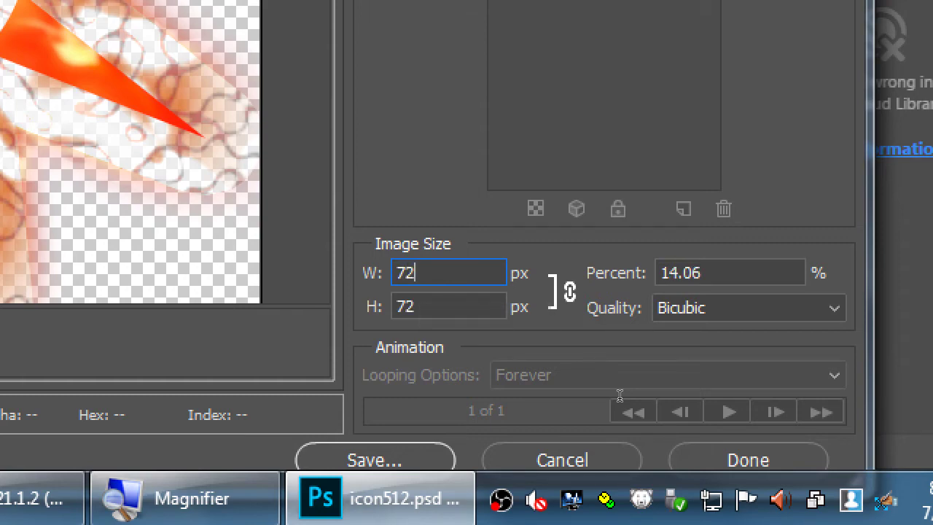
key("Tab")
key("shift+Tab")
key("Tab")
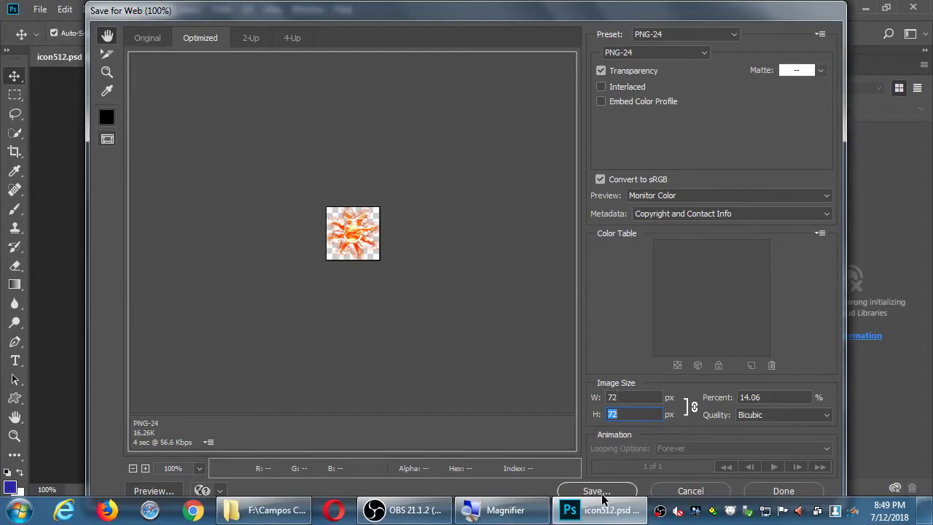
Step: Save the 72 px image over icon-72-hdpi.png in the android folder, replacing the existing file
left_click(602, 496)
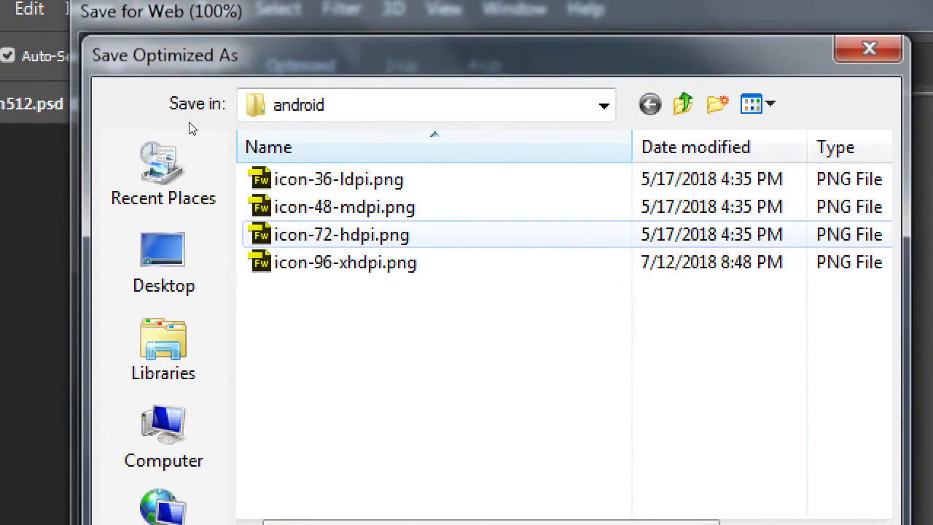
left_click(335, 235)
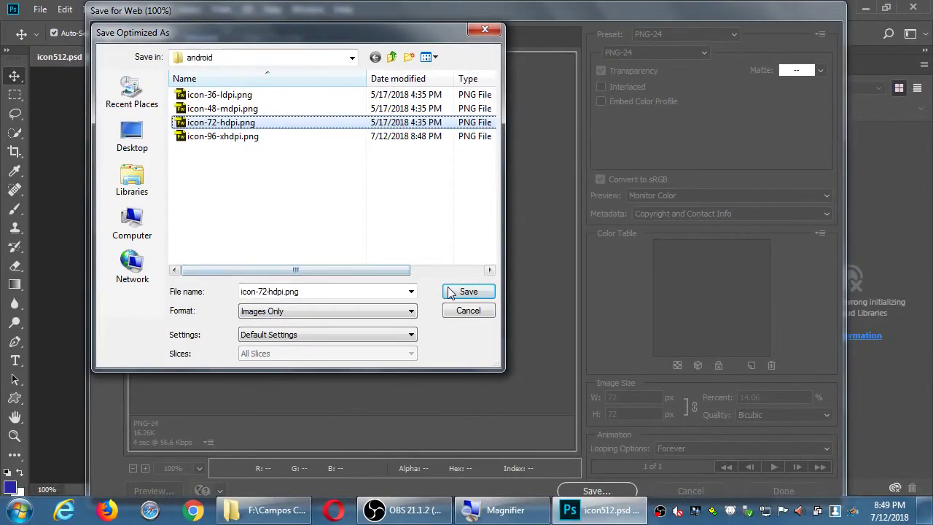
left_click(450, 291)
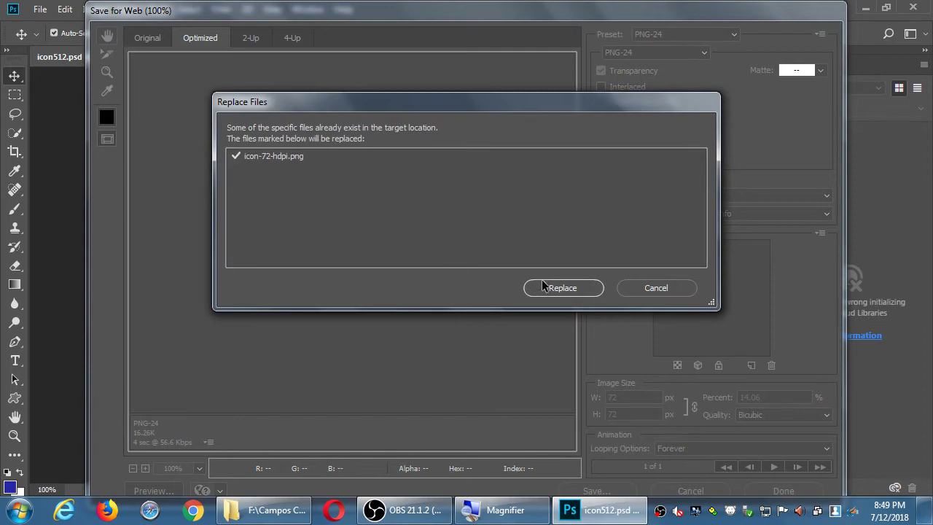
left_click(543, 288)
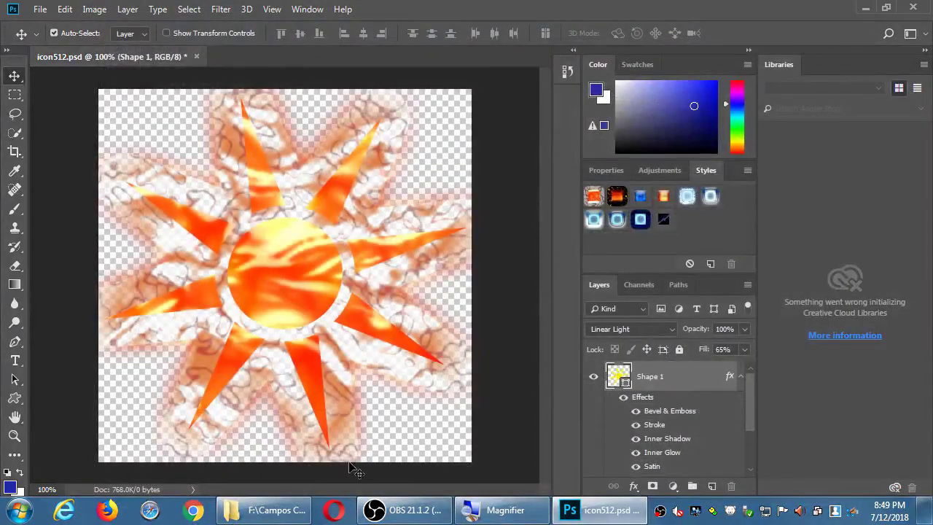
Step: Switch to File Explorer and compare icon-72-hdpi.png with icon-96-xhdpi.png in the android folder
left_click(274, 510)
left_click(594, 182)
key("Right")
key("Left")
key("Right")
key("Left")
key("Right")
key("Left")
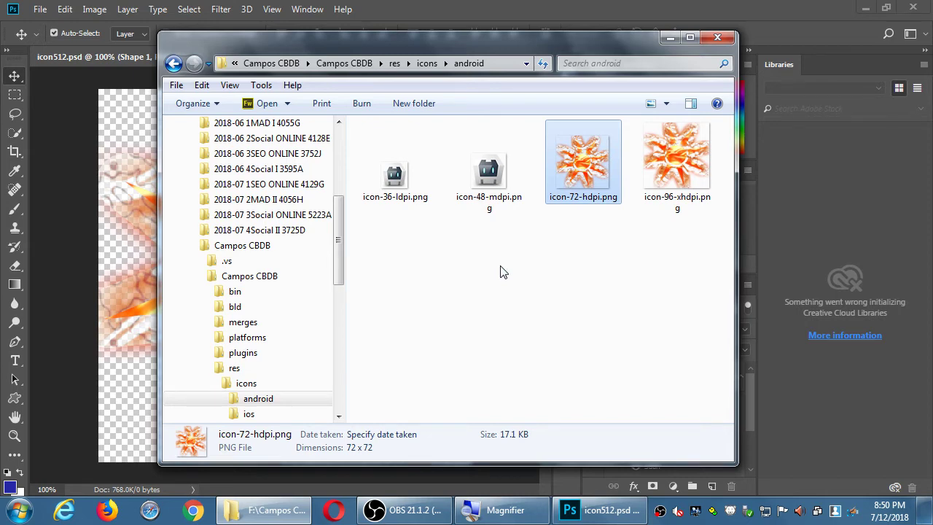
Step: Return to Photoshop, reopen the icon in Save for Web, and set the exported image size to 48 by 48 px
left_click(437, 7)
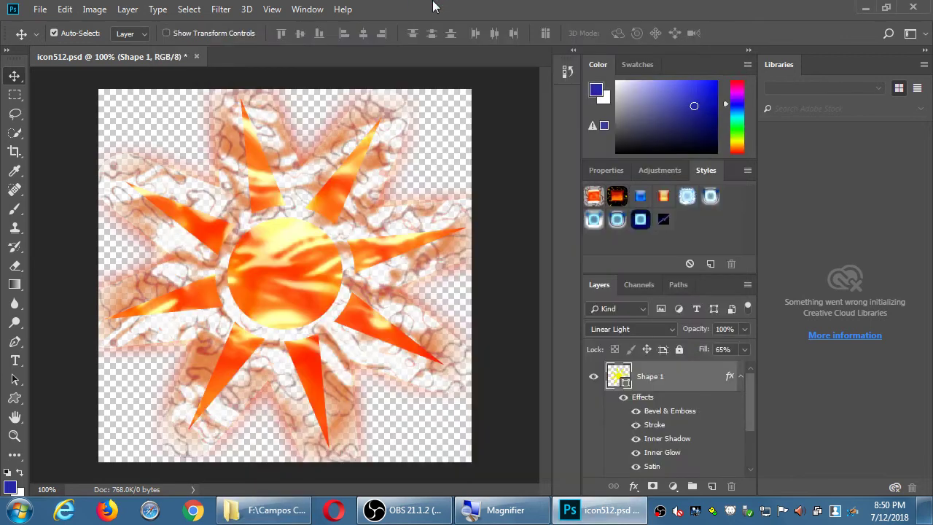
left_click(40, 9)
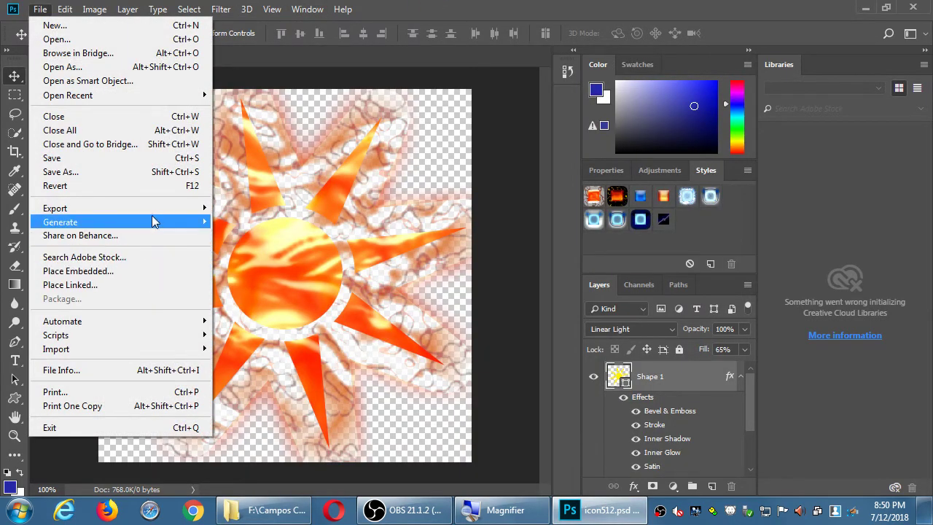
mouse_move(161, 210)
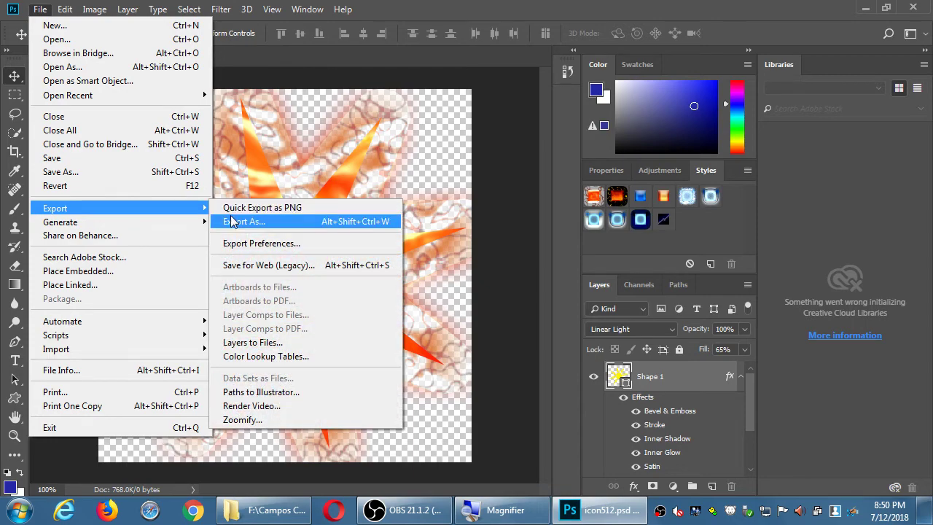
left_click(265, 267)
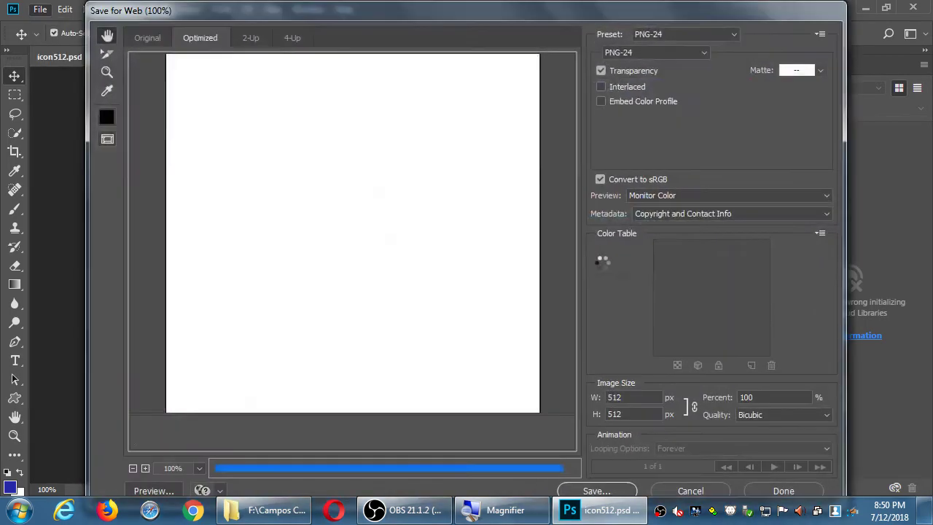
double_click(649, 398)
type("48")
key("Tab")
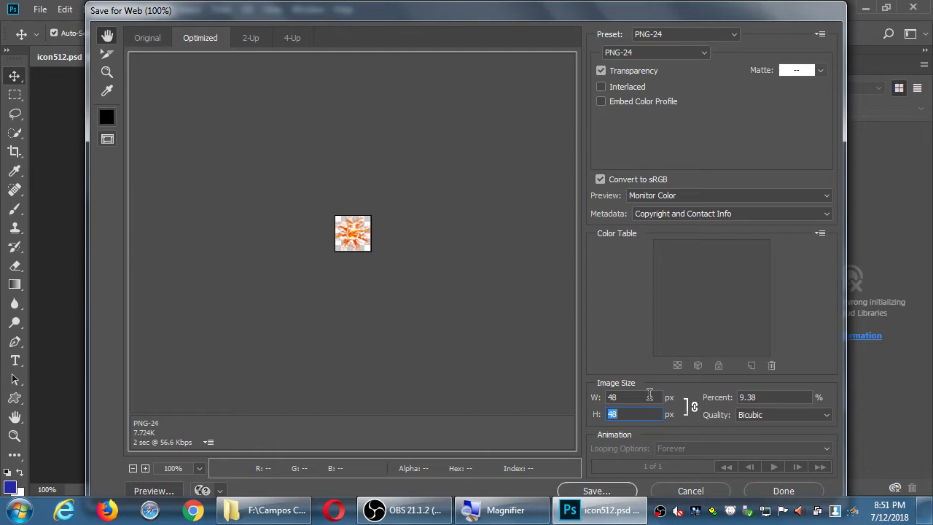
Step: Save the 48 px image over icon-48-mdpi.png, replacing the existing file, and dismiss the device driver notification
left_click(620, 492)
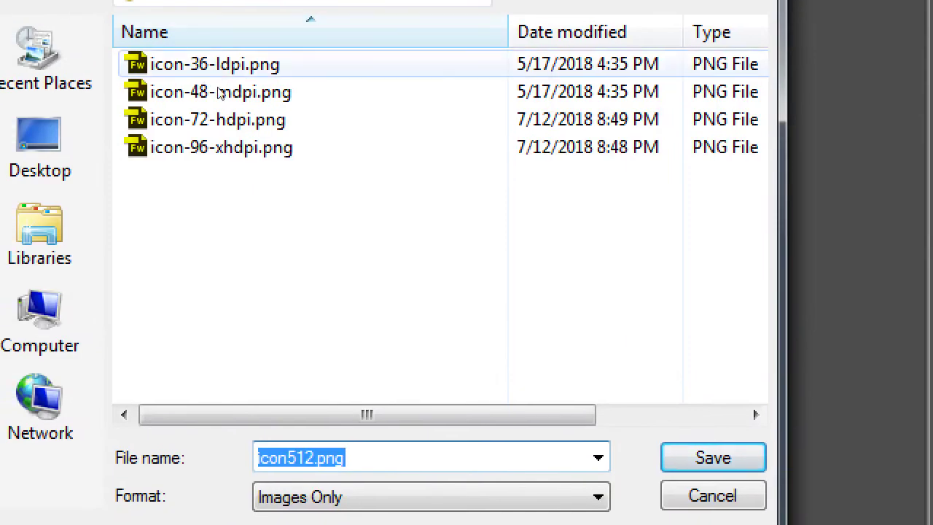
left_click(219, 93)
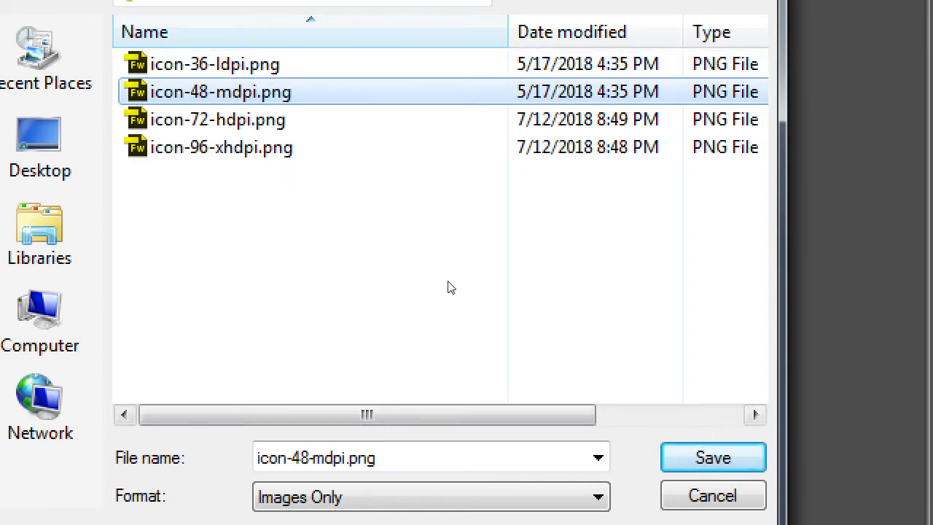
key("Return")
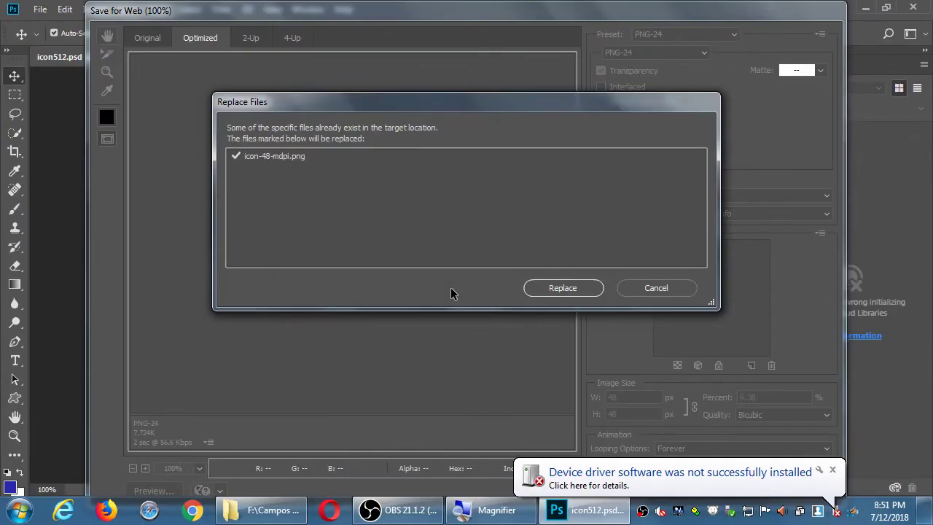
left_click(538, 288)
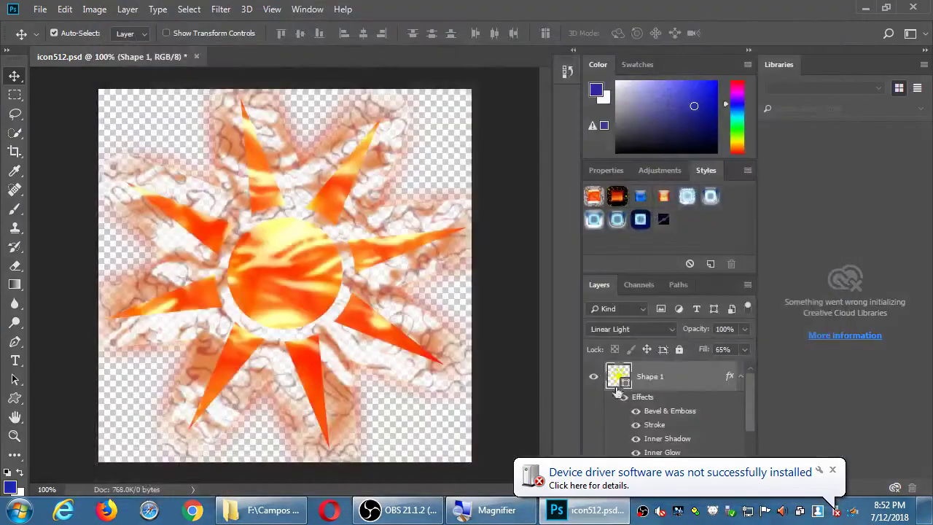
left_click(831, 472)
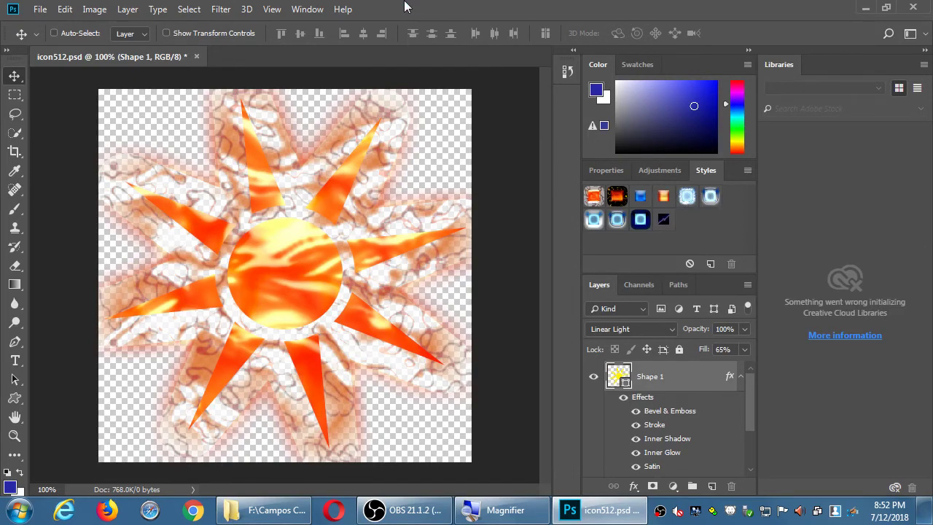
Step: Reopen the sun icon in Save for Web and set the exported image size to 36 by 36 px
key("ctrl+alt+shift+s")
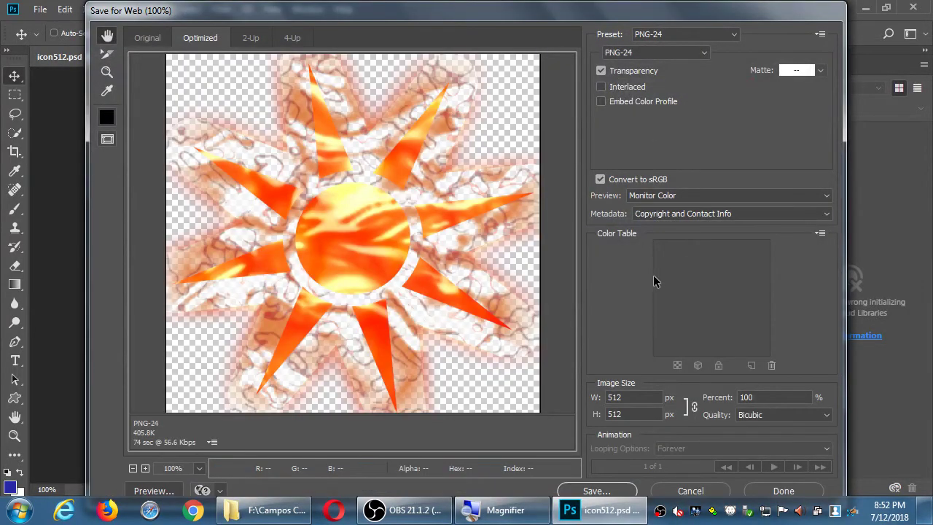
left_click(627, 394)
type("36")
key("Tab")
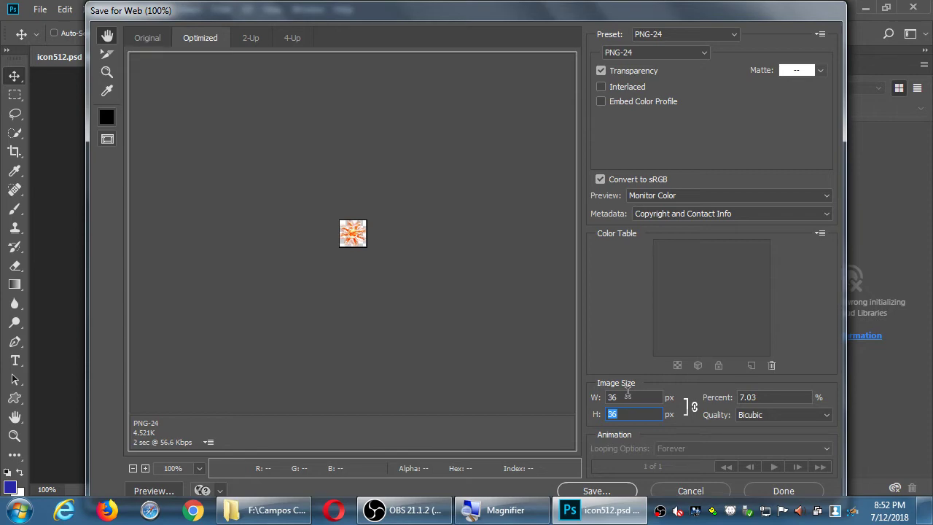
Step: Save the 36 px image over icon-36-ldpi.png in the android folder, replacing the existing file, and save icon512.psd
left_click(596, 491)
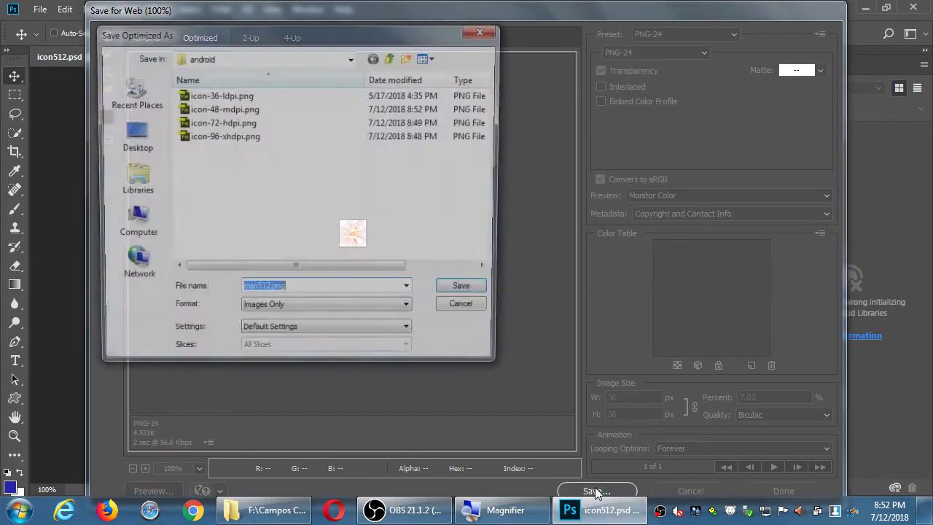
left_click(241, 95)
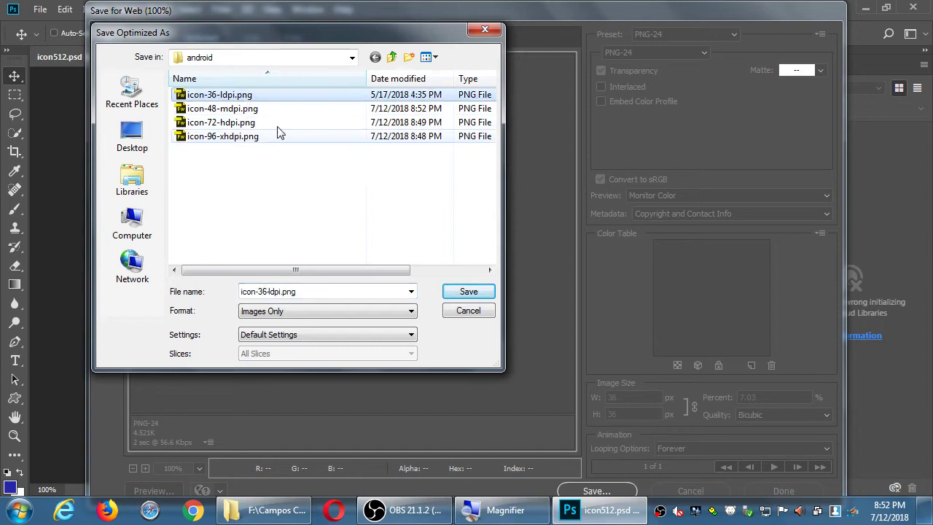
left_click(450, 295)
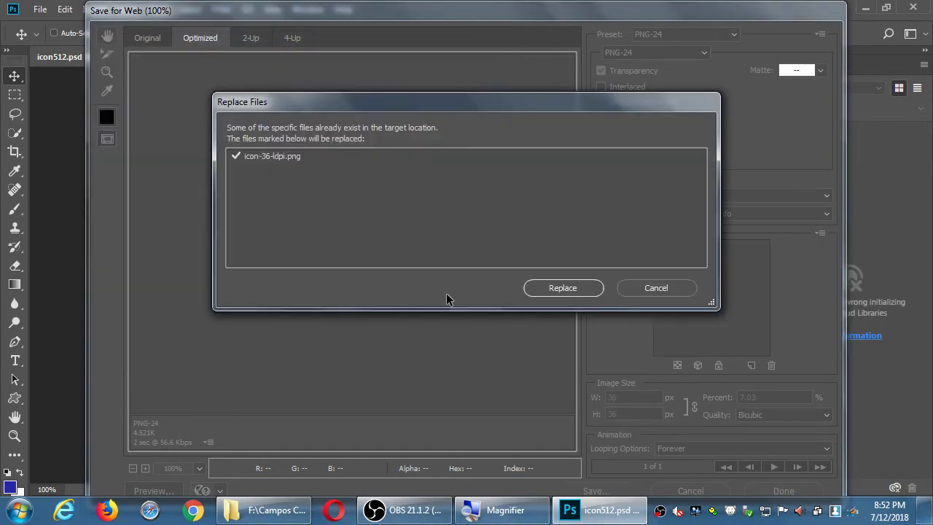
left_click(543, 288)
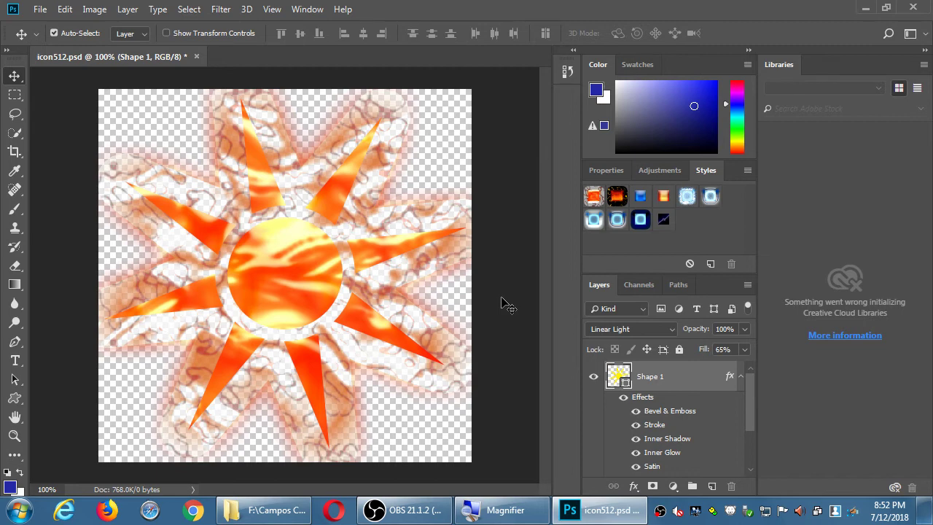
key("ctrl+s")
Step: Switch to File Explorer, open the project's res\screens\android folder and maximize the window
left_click(248, 519)
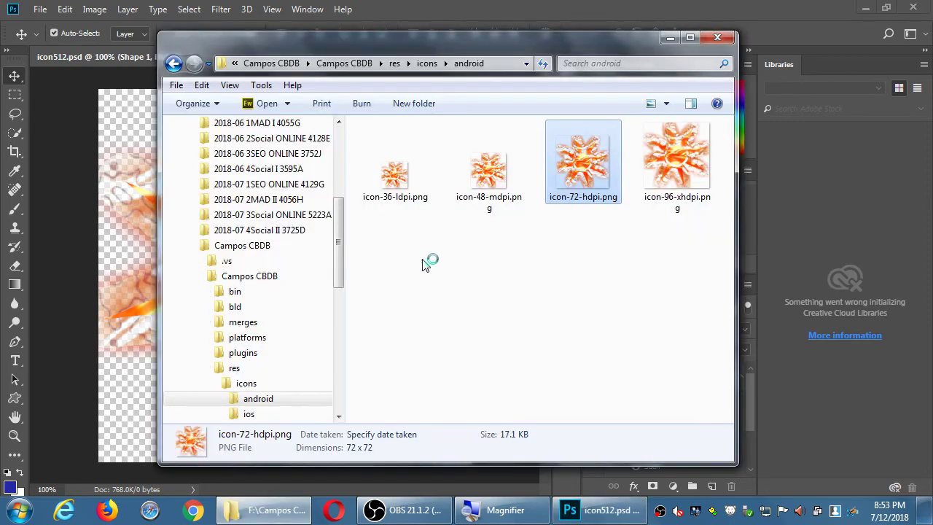
left_click(394, 64)
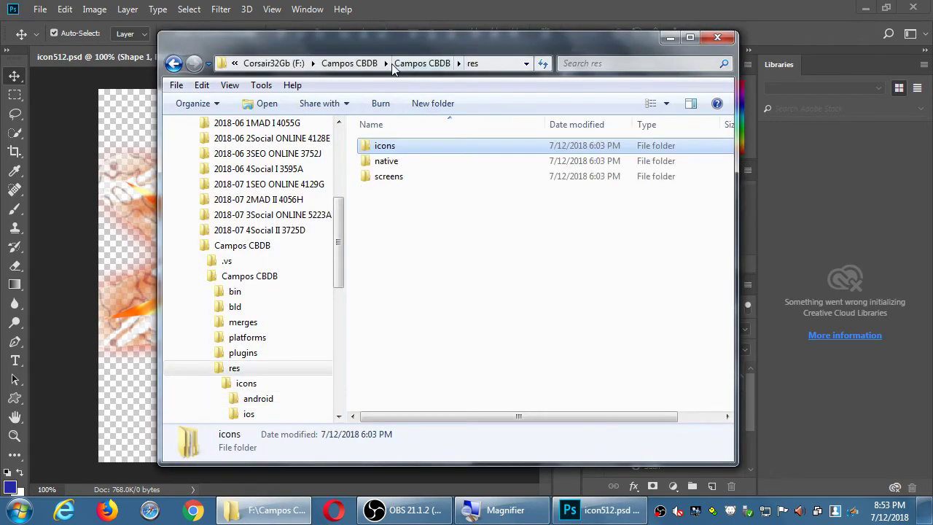
double_click(385, 177)
double_click(393, 148)
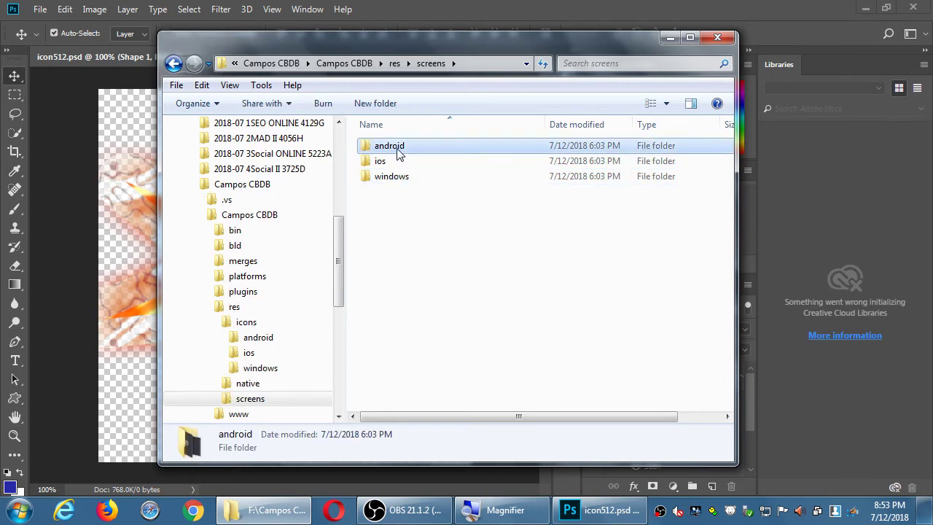
left_click(689, 37)
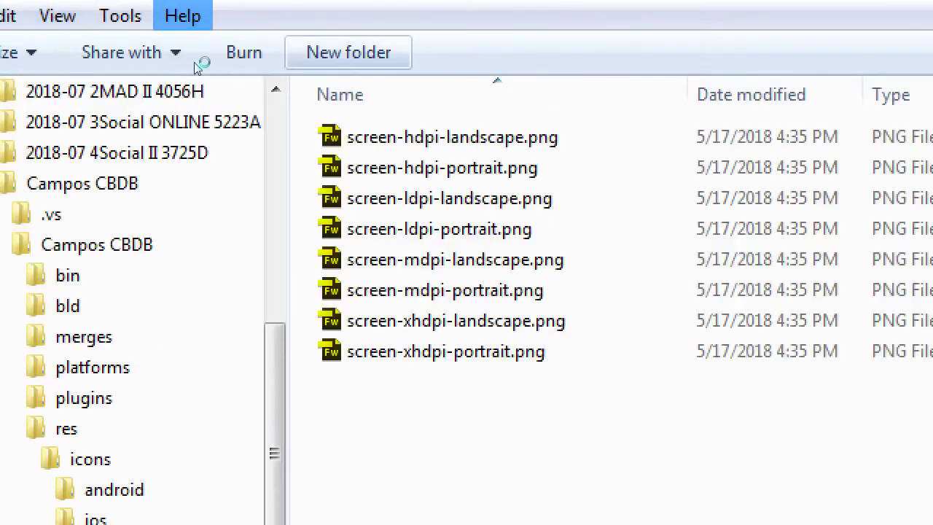
Step: Look through the names of the landscape and portrait splash screen PNGs for each density in the android folder
key("Down")
key("Down")
key("Down")
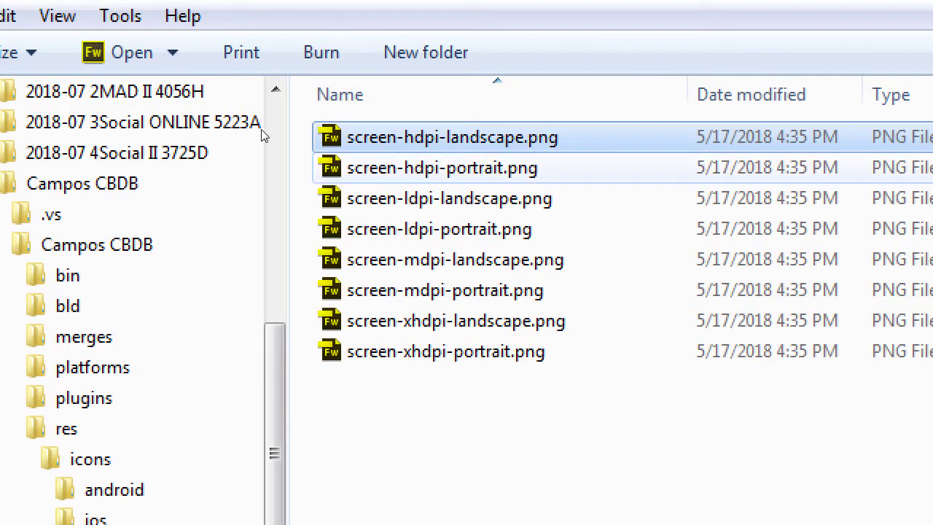
key("Down")
key("Down")
key("Down")
key("Down")
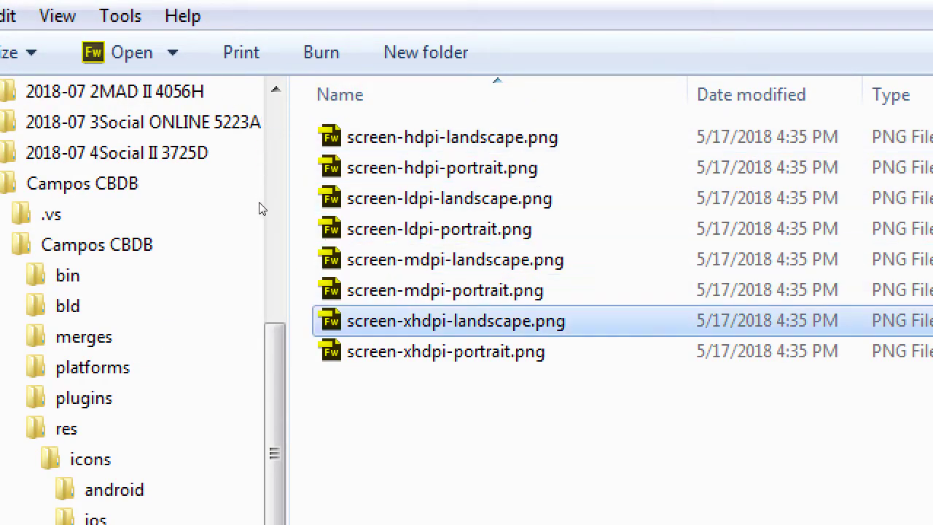
key("Home")
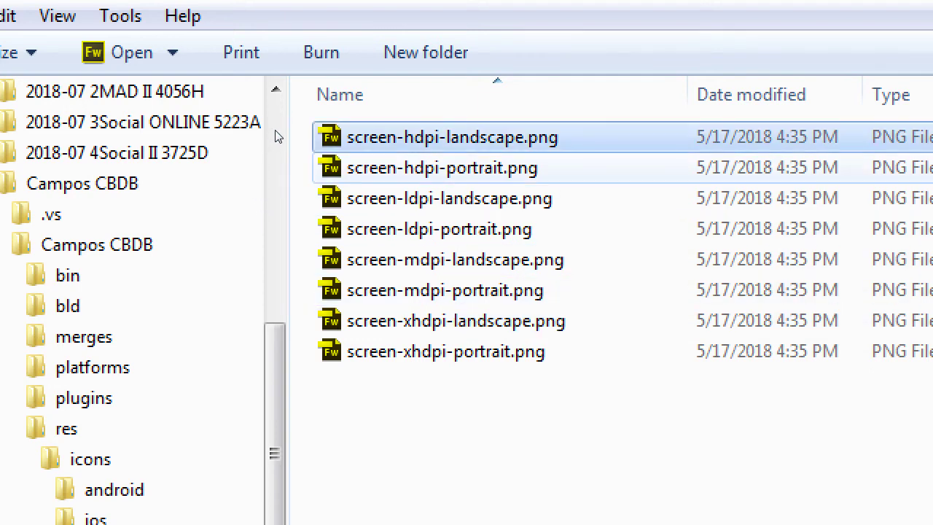
key("Down")
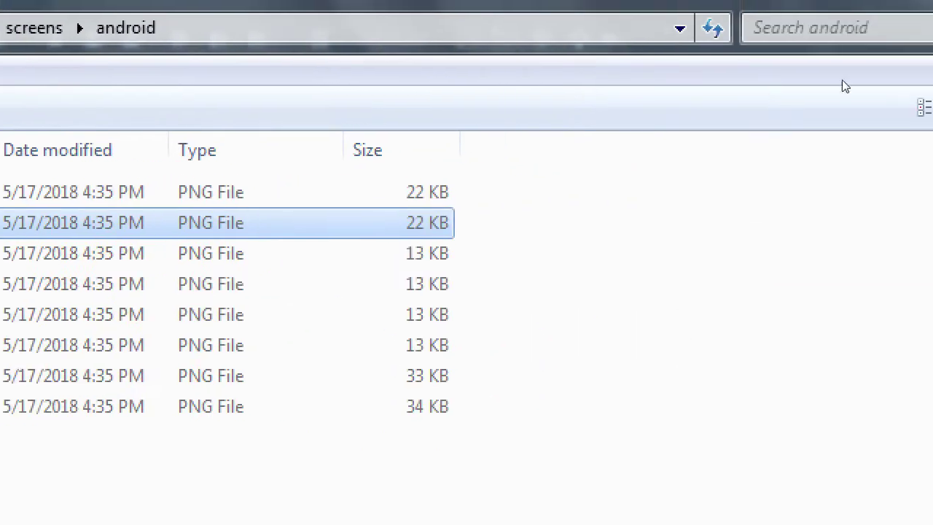
Step: Display the splash screen files as large icons and examine the hdpi, ldpi and mdpi thumbnails
left_click(870, 73)
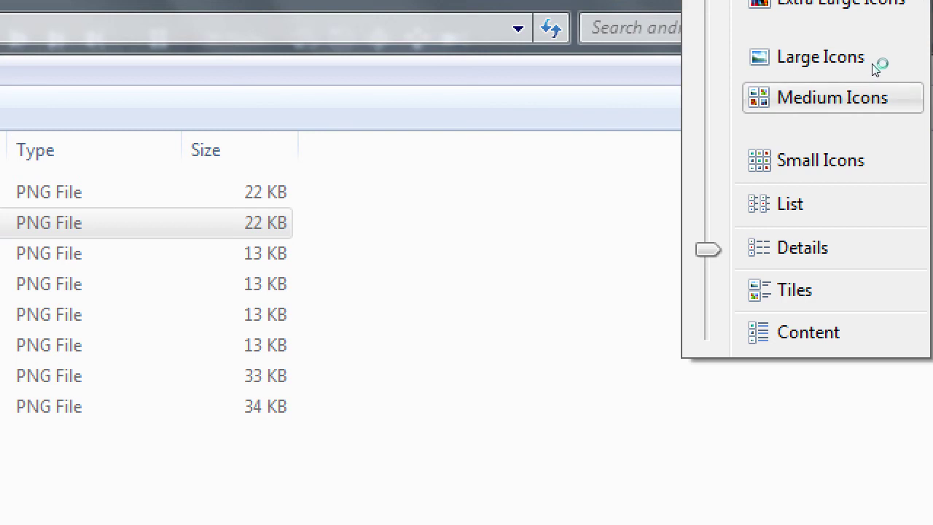
left_click(873, 55)
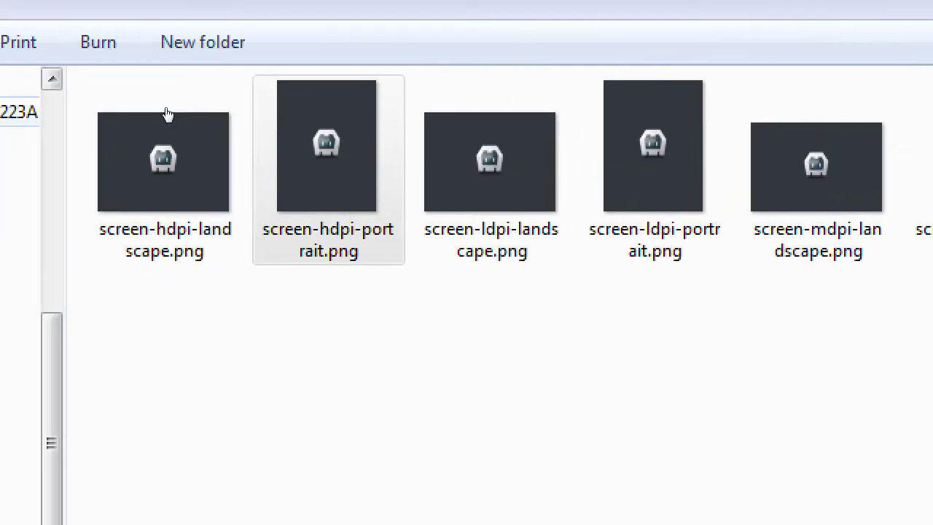
left_click(219, 126)
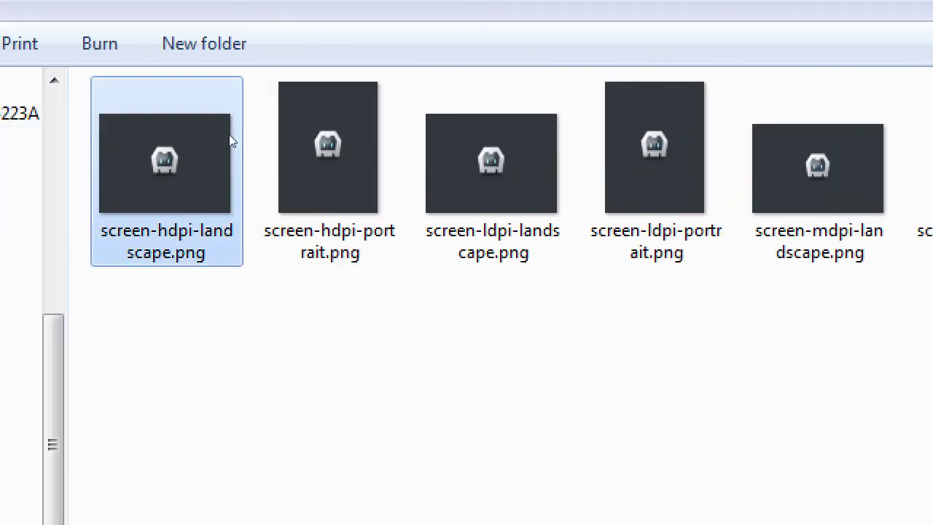
key("Right")
key("Right")
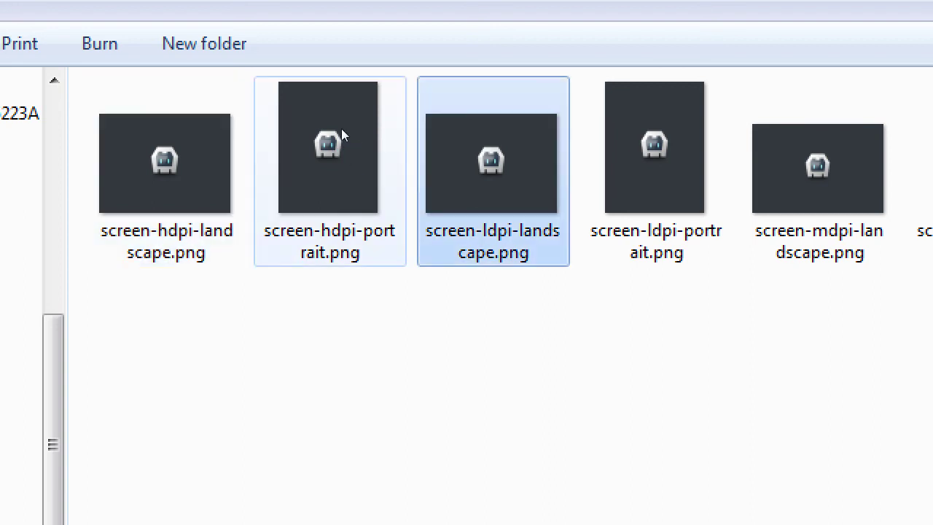
key("Left")
key("Right")
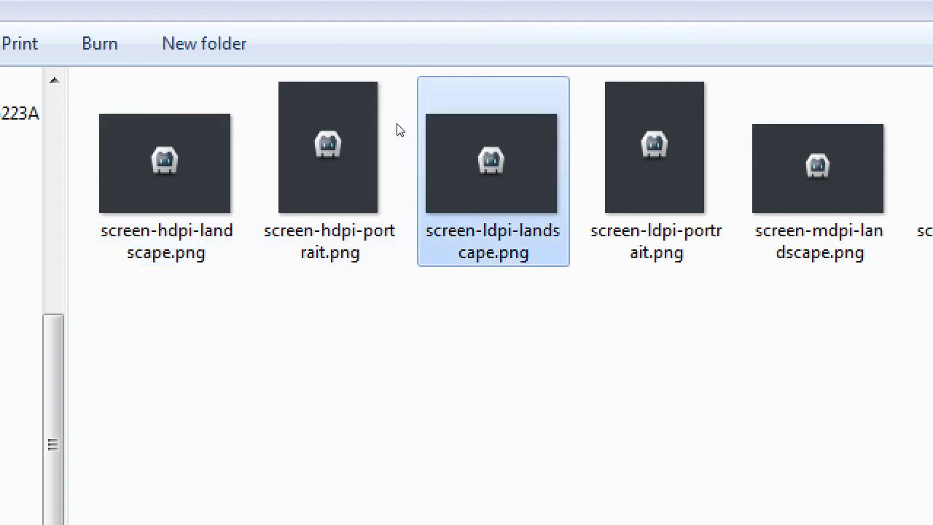
key("Right")
key("Right")
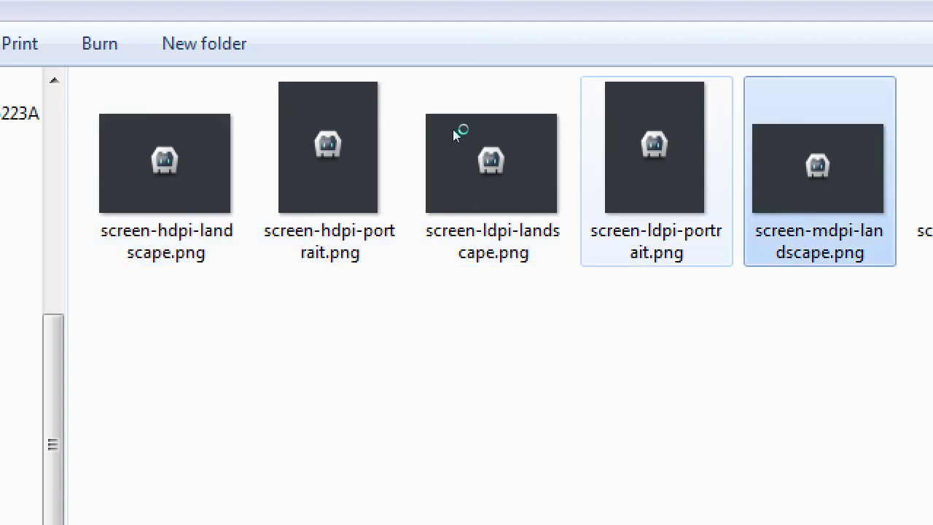
key("super+minus")
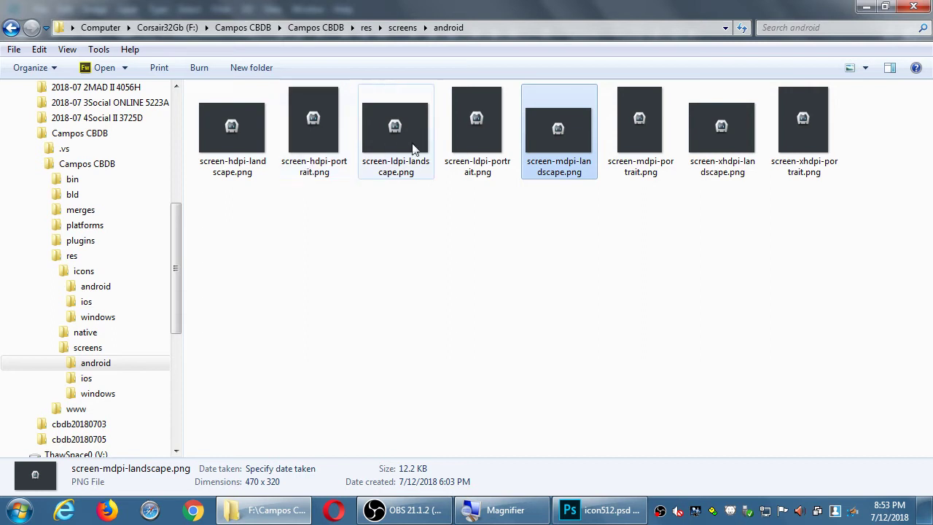
Step: Check the pixel dimensions of the ldpi, mdpi, hdpi and xhdpi portrait splash screens
left_click(471, 134)
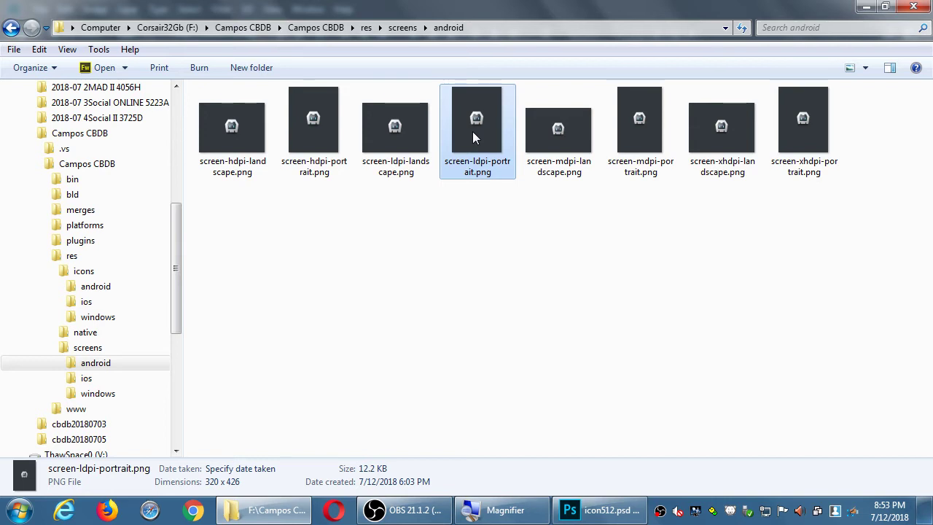
double_click(473, 137)
left_click(636, 137)
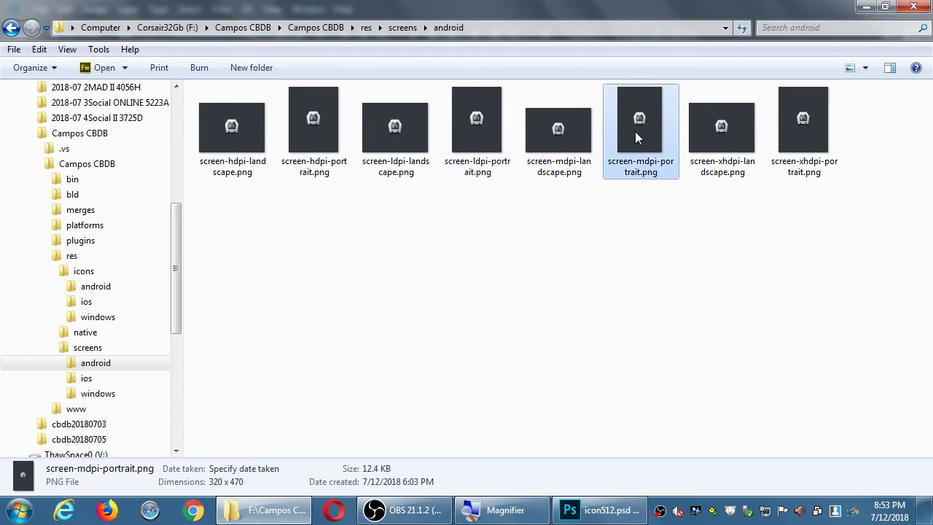
double_click(636, 137)
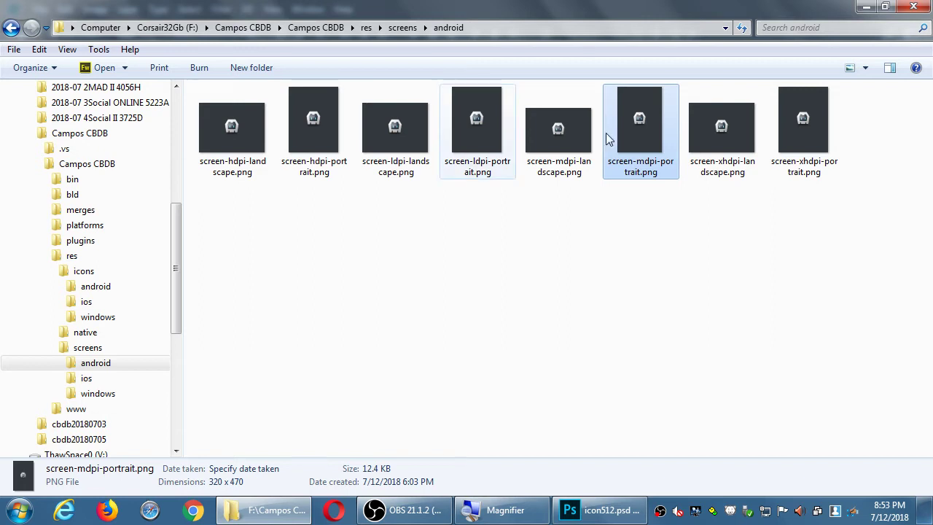
left_click(310, 133)
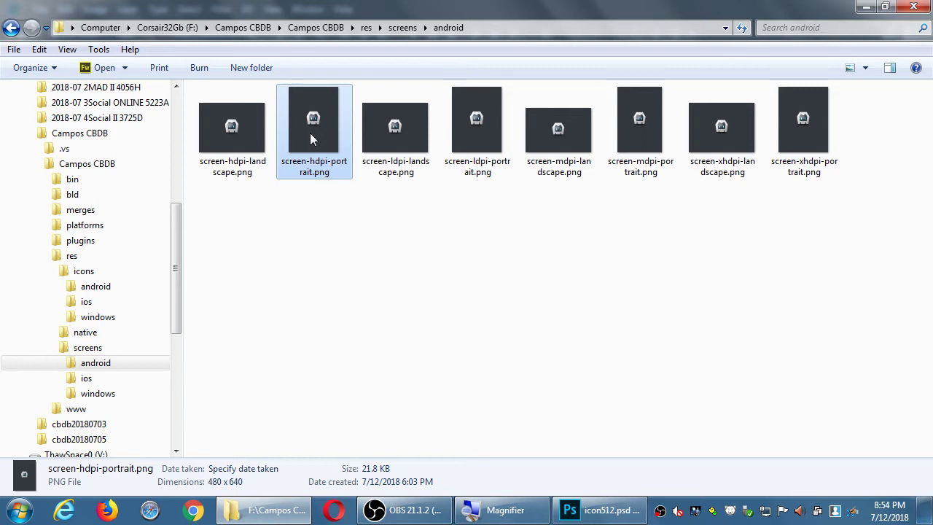
left_click(784, 142)
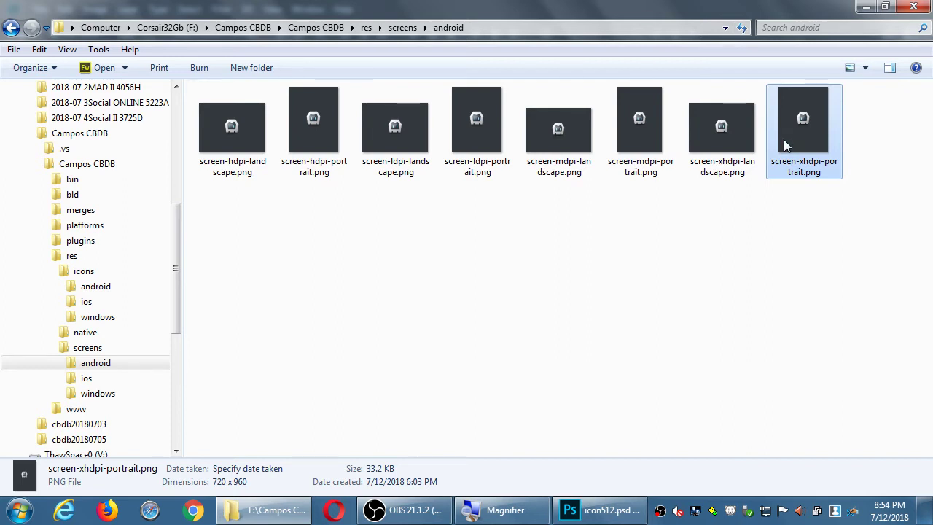
double_click(783, 139)
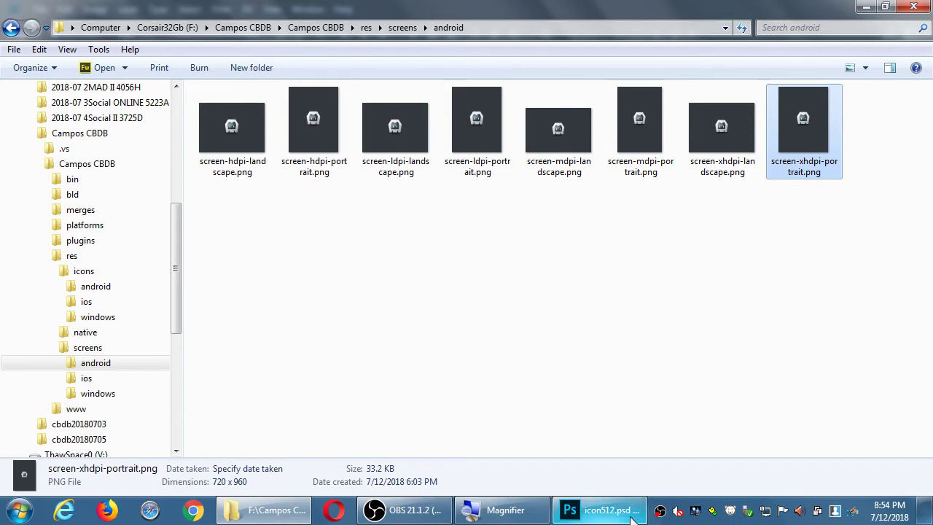
Step: Switch to Photoshop and duplicate icon512.psd as a new document named splash1920
left_click(603, 510)
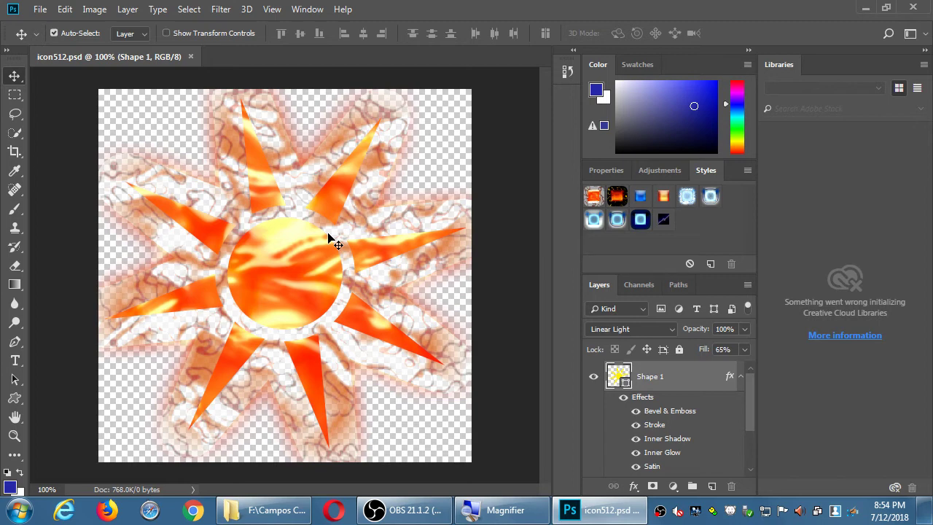
left_click(95, 10)
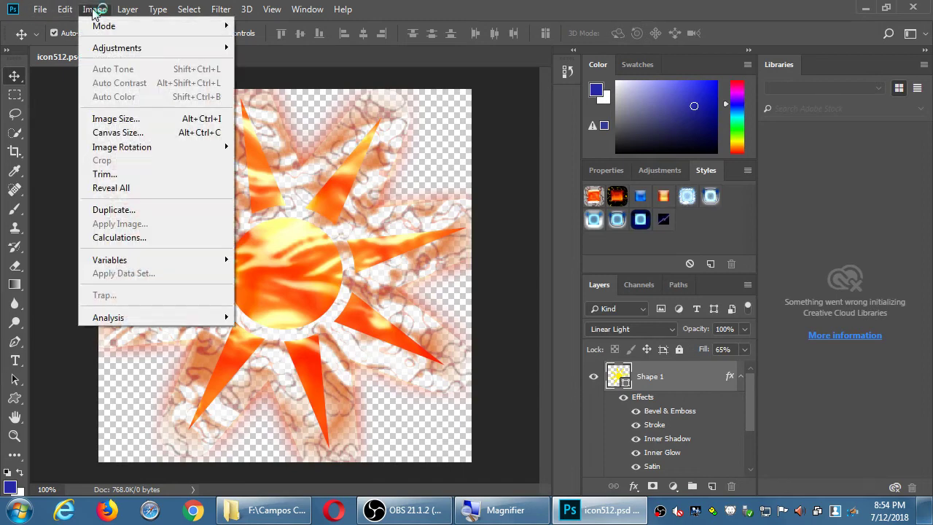
left_click(128, 210)
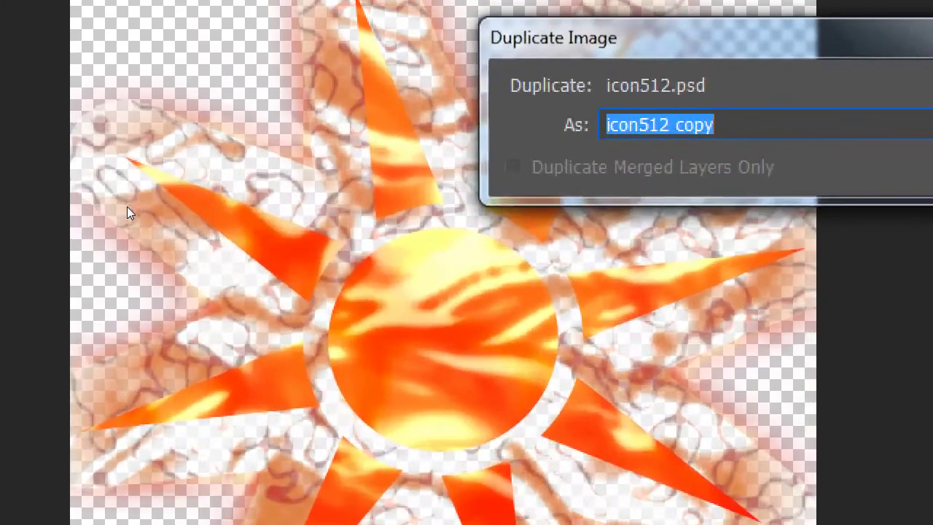
type("spa")
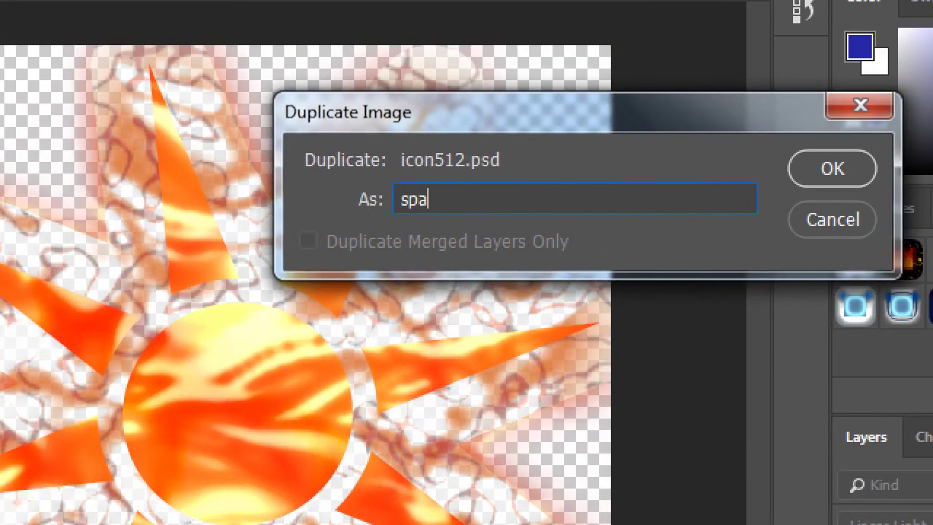
key("BackSpace")
type("las")
type("1920")
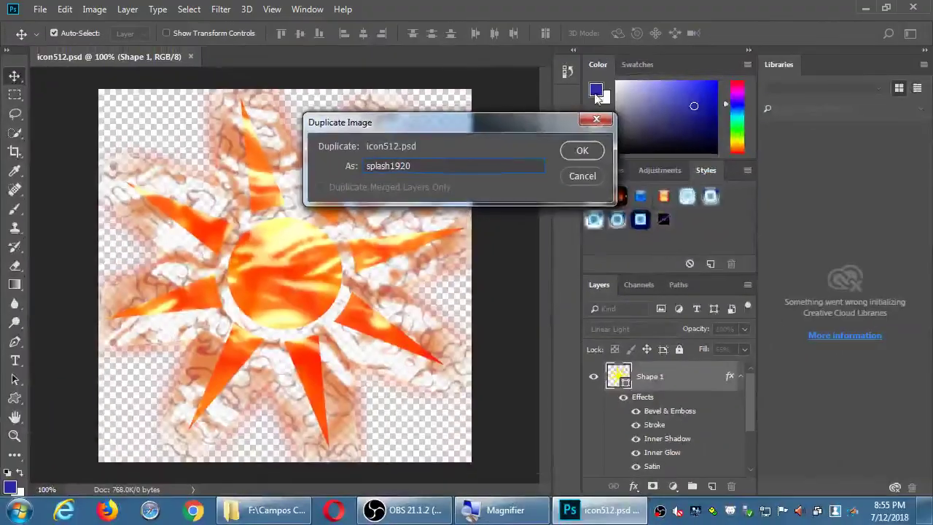
left_click(585, 151)
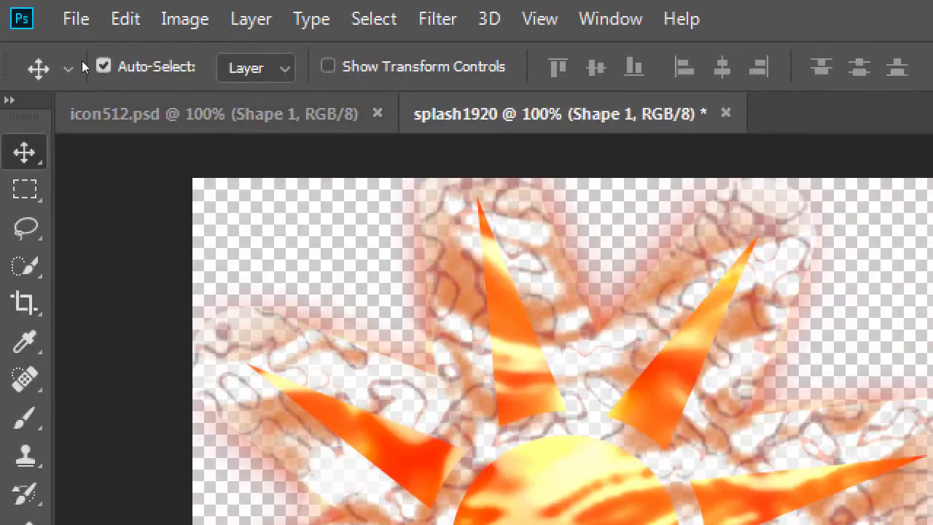
Step: Bring up the canvas size settings for splash1920 and switch the measurement units to pixels
key("ctrl+Tab")
key("ctrl+Tab")
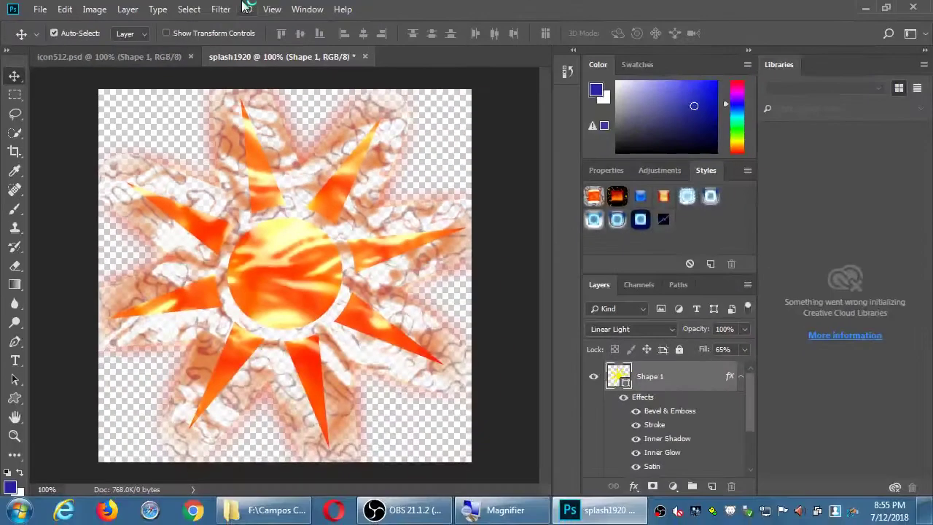
left_click(100, 10)
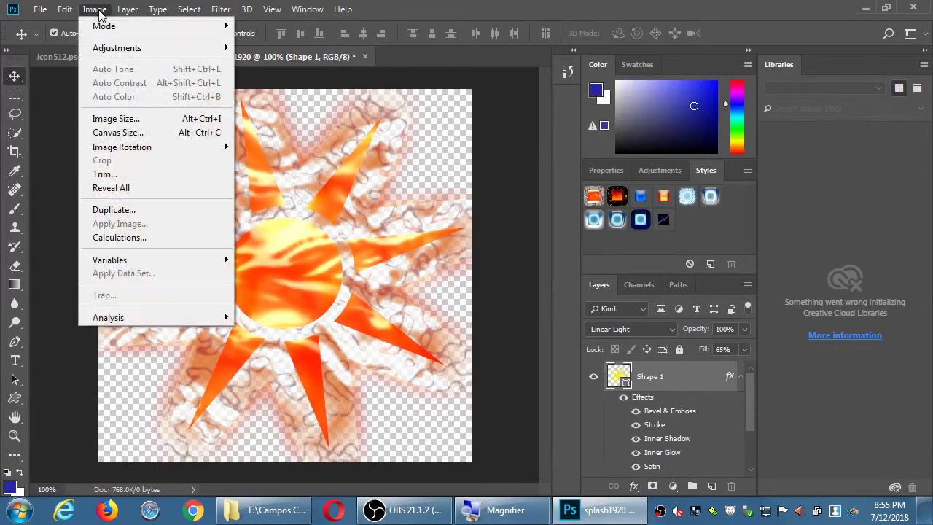
left_click(131, 133)
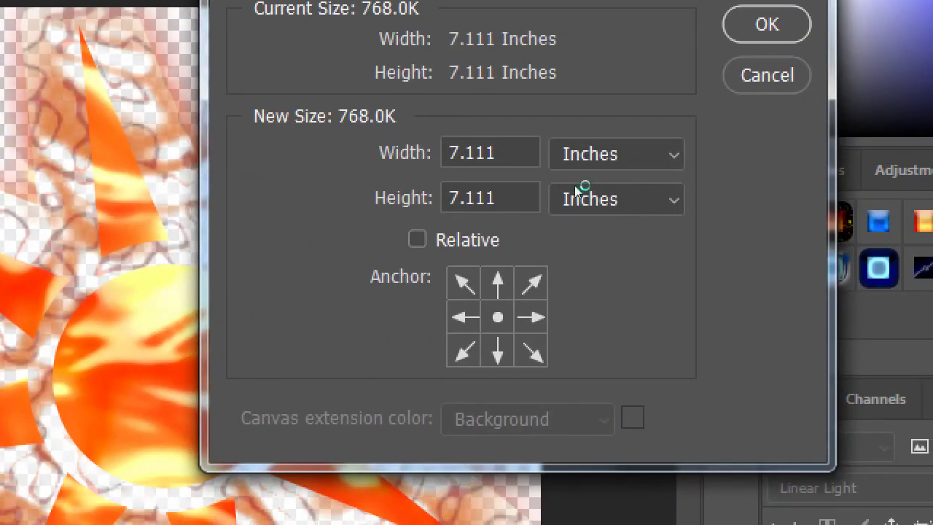
left_click(551, 156)
key("Up")
key("Return")
Step: Set the canvas to 1080 pixels wide and 1920 pixels high, keeping the sun anchored at the centre
left_click(454, 166)
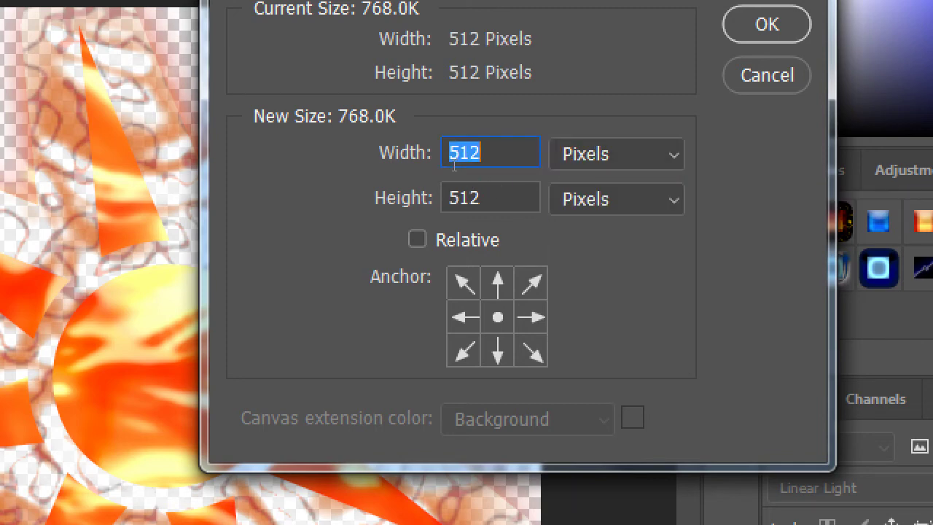
type("1080")
key("Tab")
key("Tab")
type("1920")
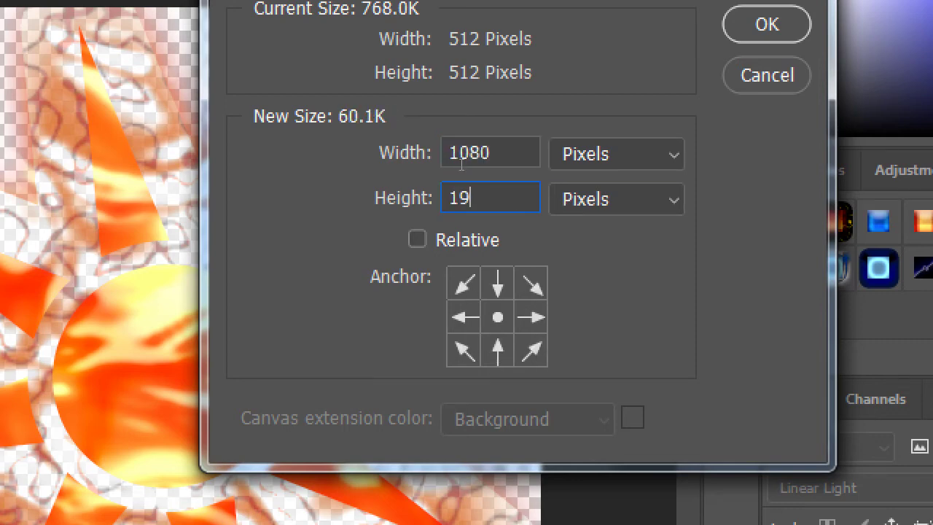
key("Tab")
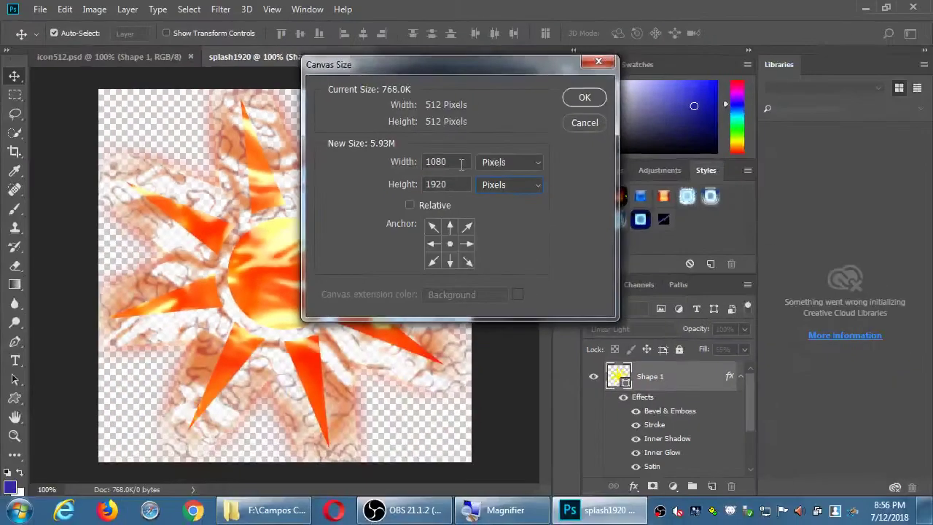
left_click(585, 97)
key("ctrl+minus")
key("ctrl+minus")
key("ctrl+minus")
key("ctrl+minus")
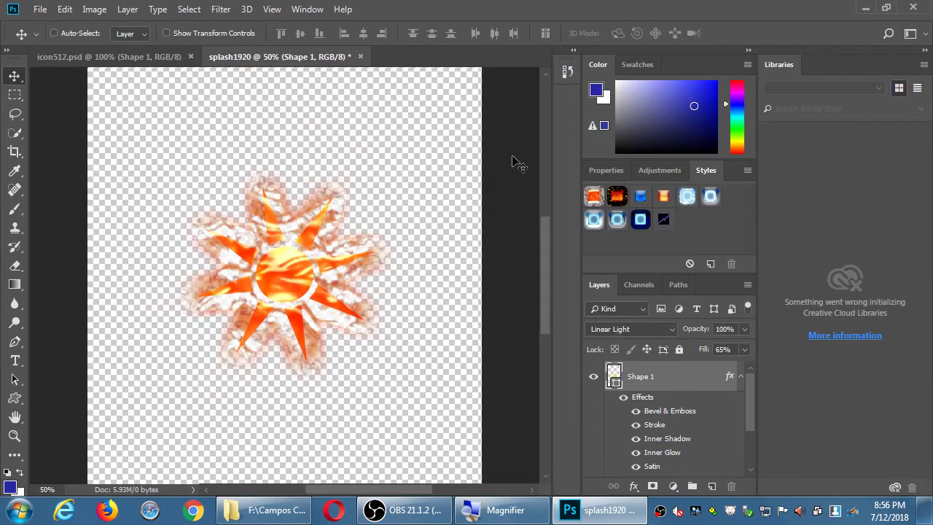
key("ctrl")
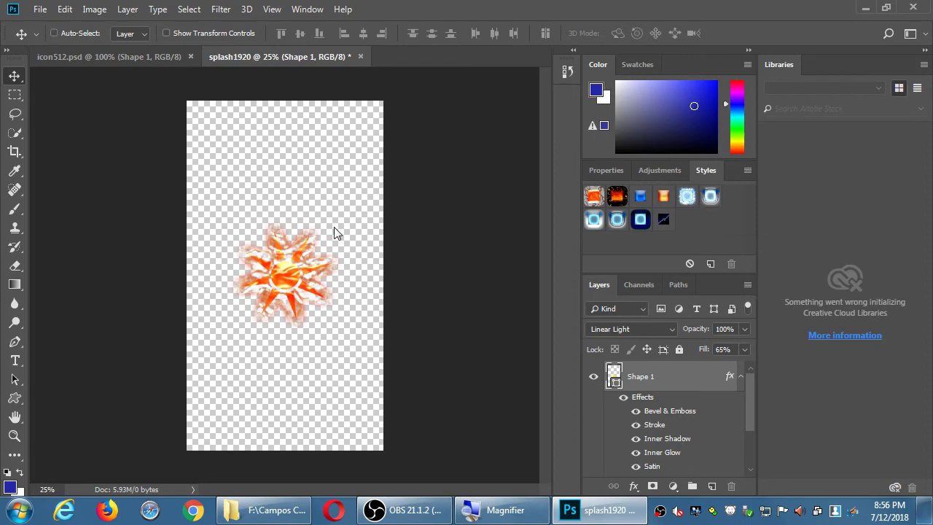
Step: Save the document as splash1920.psd in Photoshop format with Maximize Compatibility enabled
key("ctrl+s")
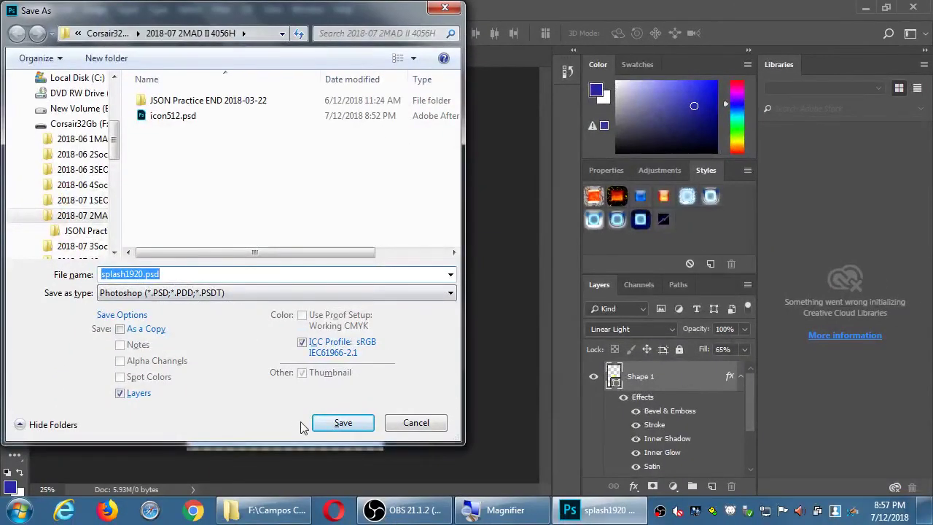
left_click(336, 422)
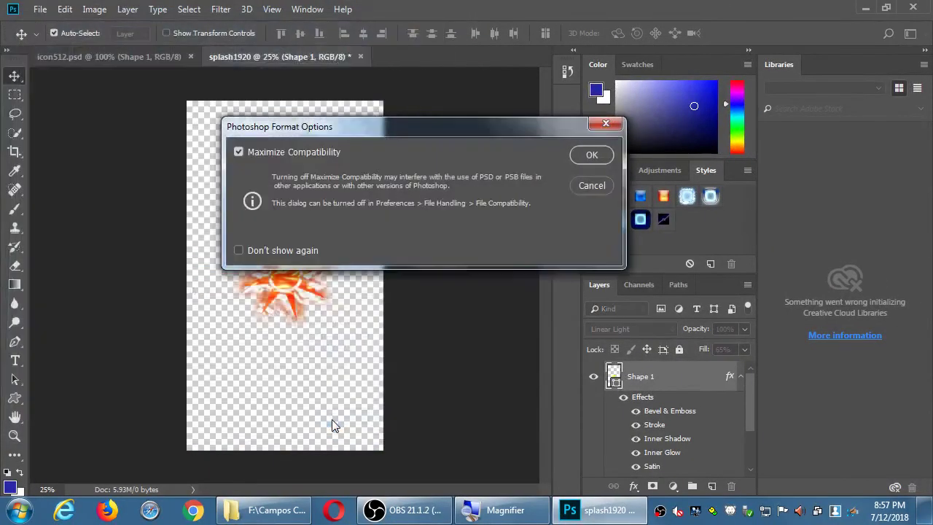
left_click(591, 156)
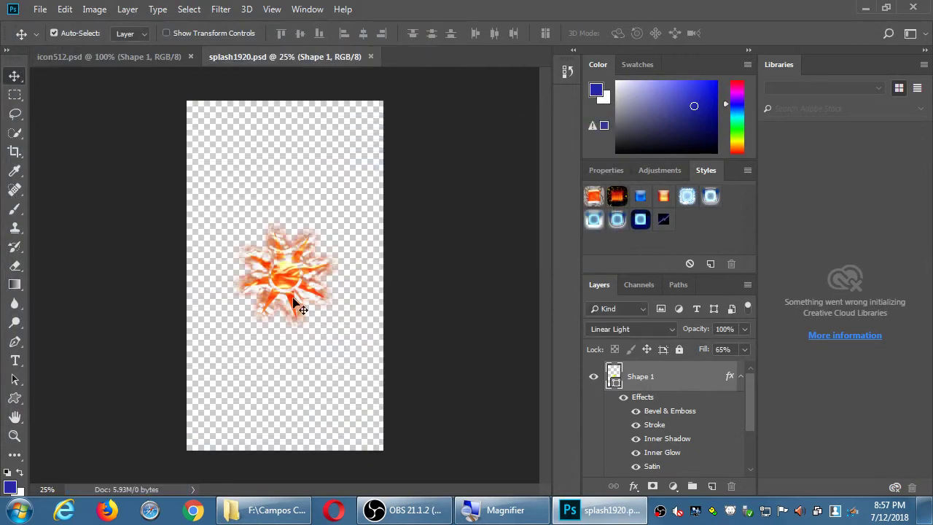
Step: Move the sun into the upper part of the canvas and start a new text layer below it
left_click_drag(306, 294, 308, 215)
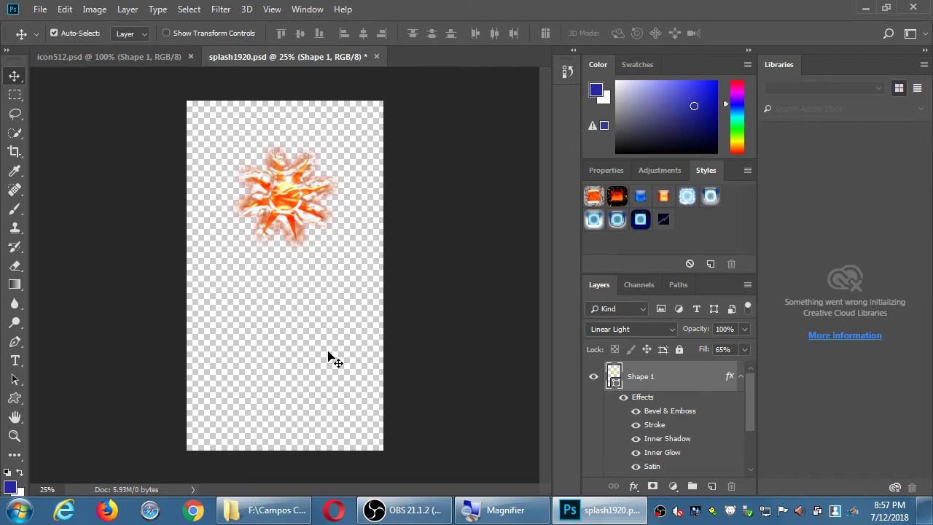
key("t")
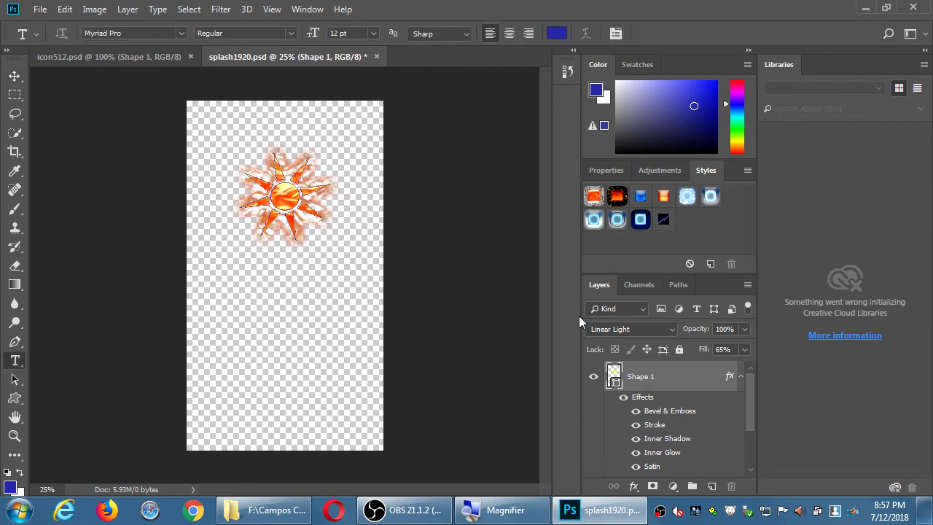
left_click(739, 379)
left_click(686, 420)
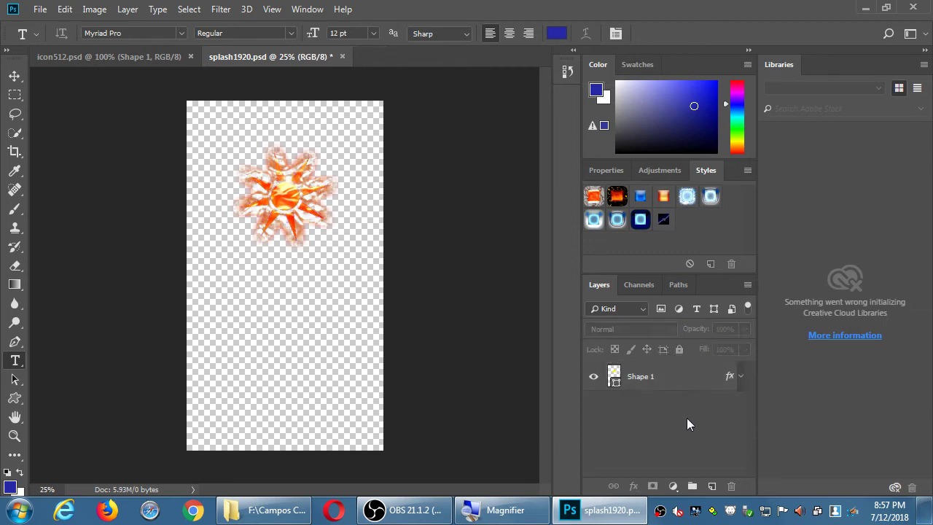
left_click(283, 334)
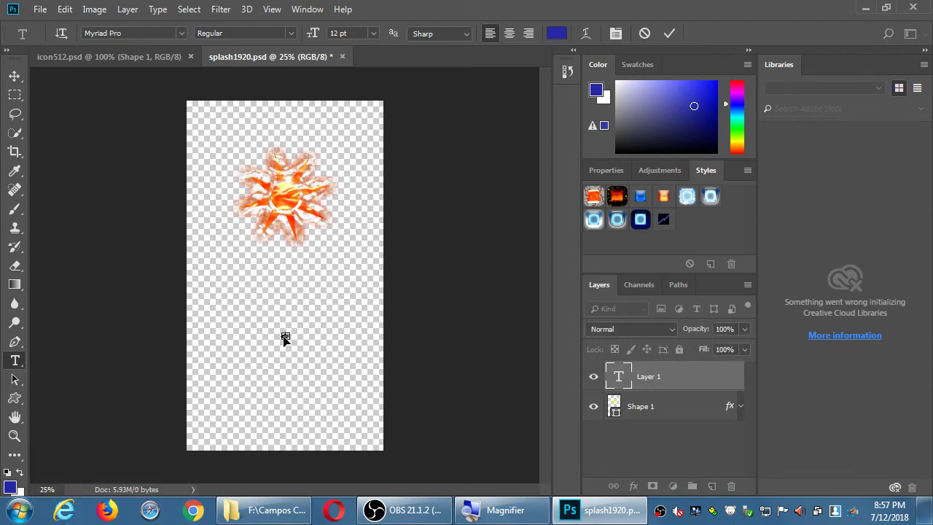
Step: Set the font size to 100 pt and make the text layer read CBDB
left_click(339, 33)
type("100")
key("Return")
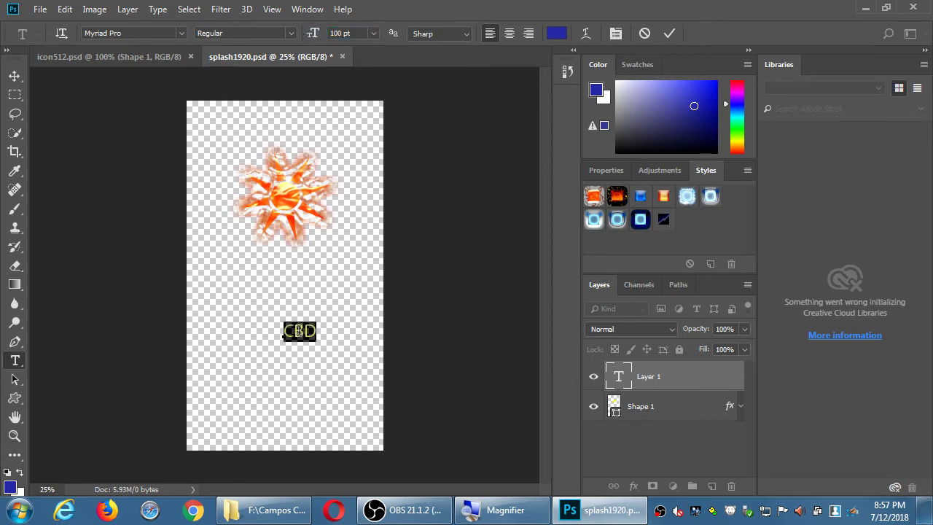
key("Right")
key("BackSpace")
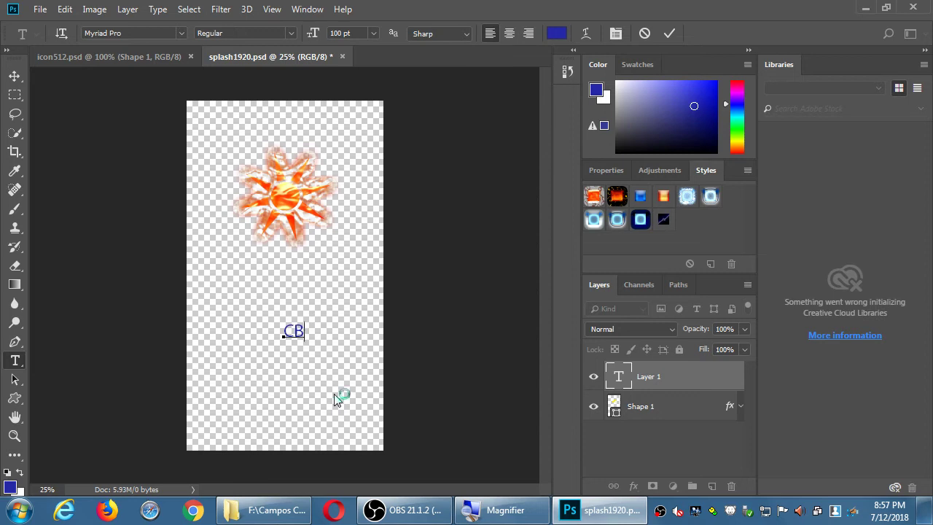
type("dB")
key("BackSpace")
key("BackSpace")
type("DB")
Step: Centre-align the whole CBDB text and set its font size to 200 pt
key("ctrl+a")
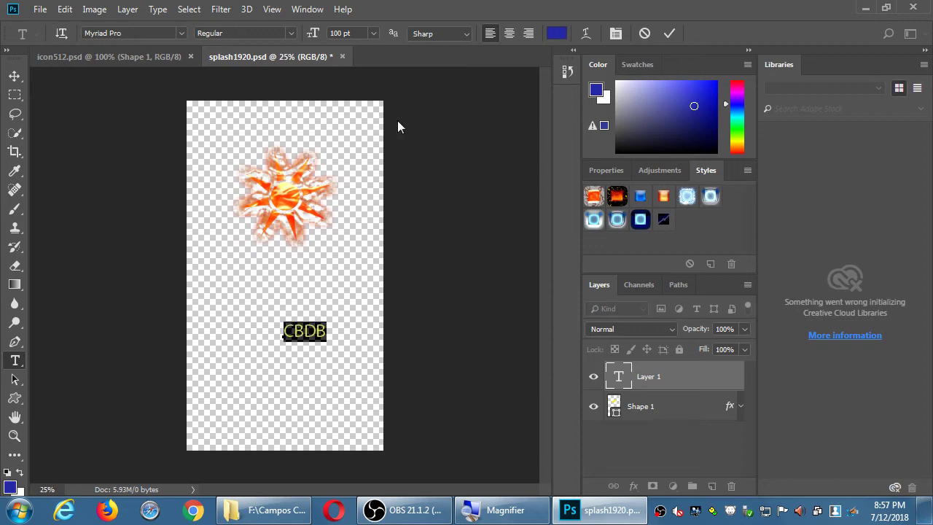
left_click(509, 34)
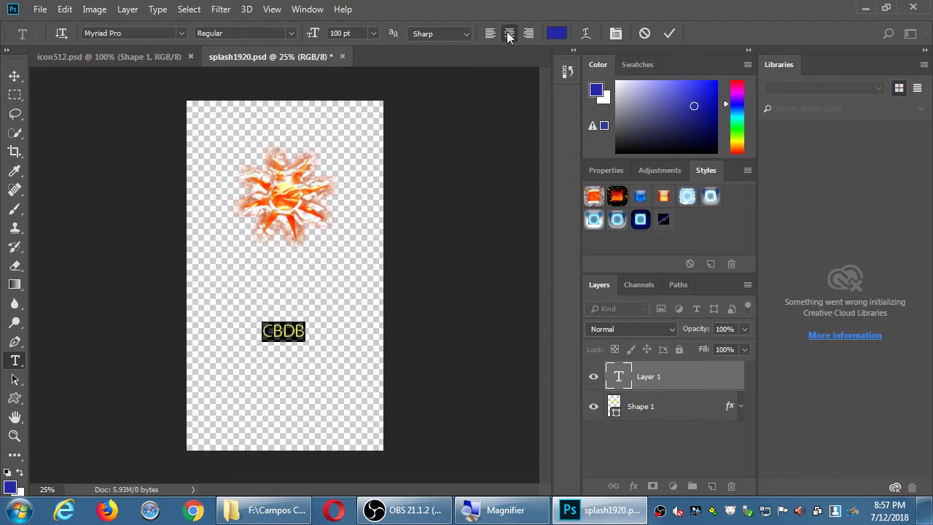
left_click(359, 33)
type("200")
key("Return")
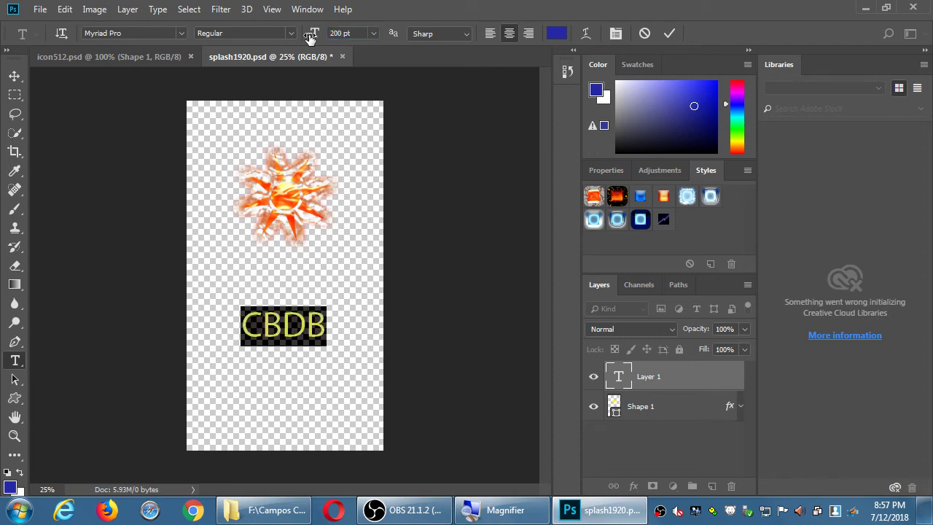
Step: Colour the CBDB text with orange ff450a sampled from the sun and enlarge it to about 402 pt
left_click(554, 36)
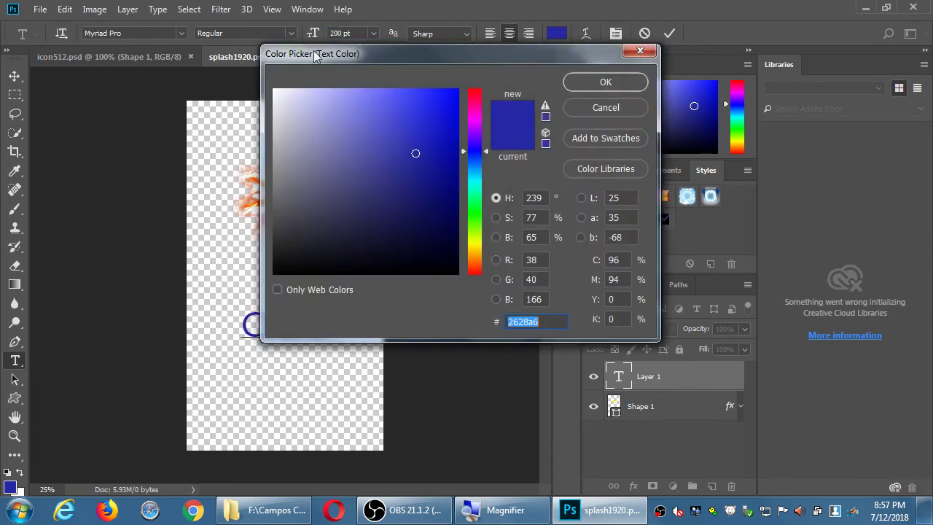
left_click_drag(312, 51, 362, 58)
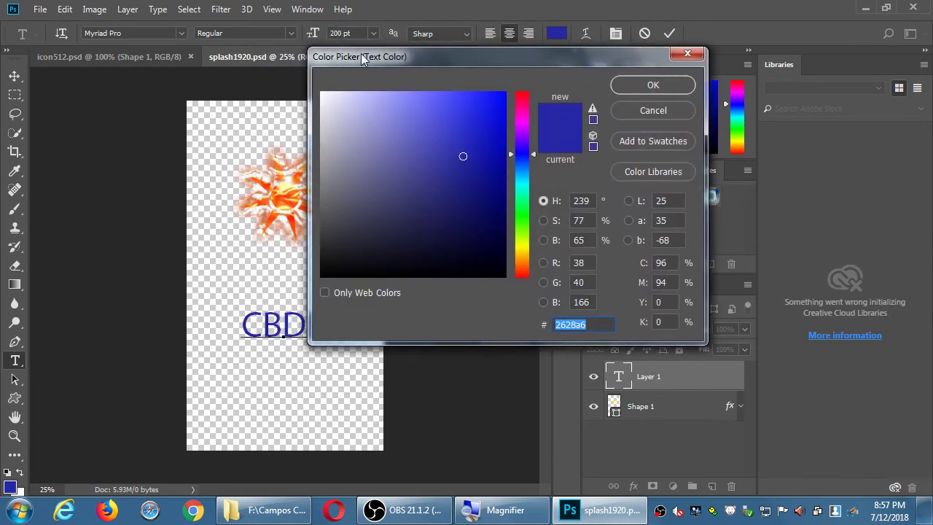
left_click(290, 202)
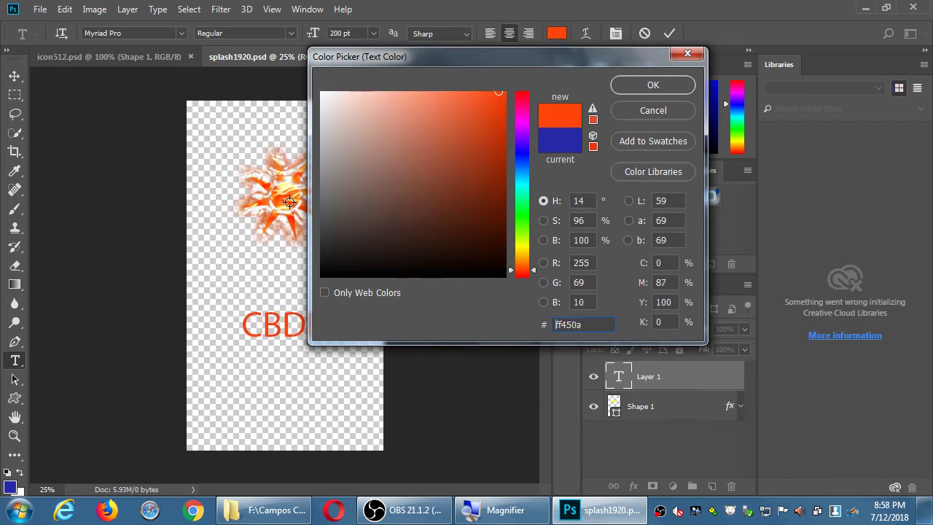
left_click(640, 86)
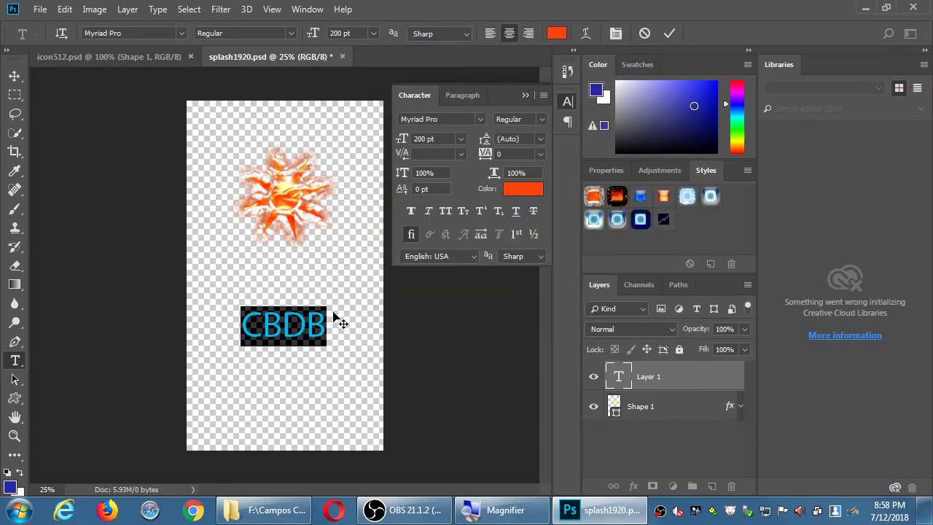
left_click_drag(325, 307, 362, 276)
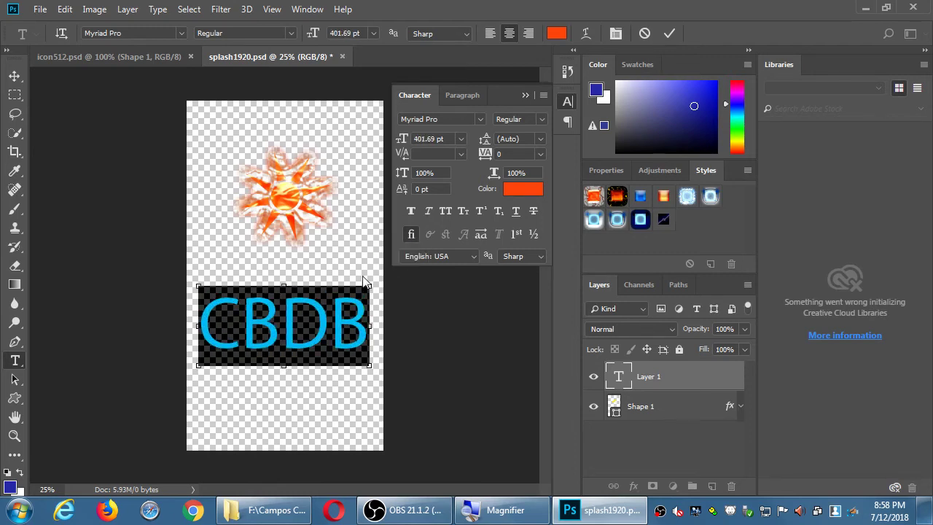
key("ctrl+Return")
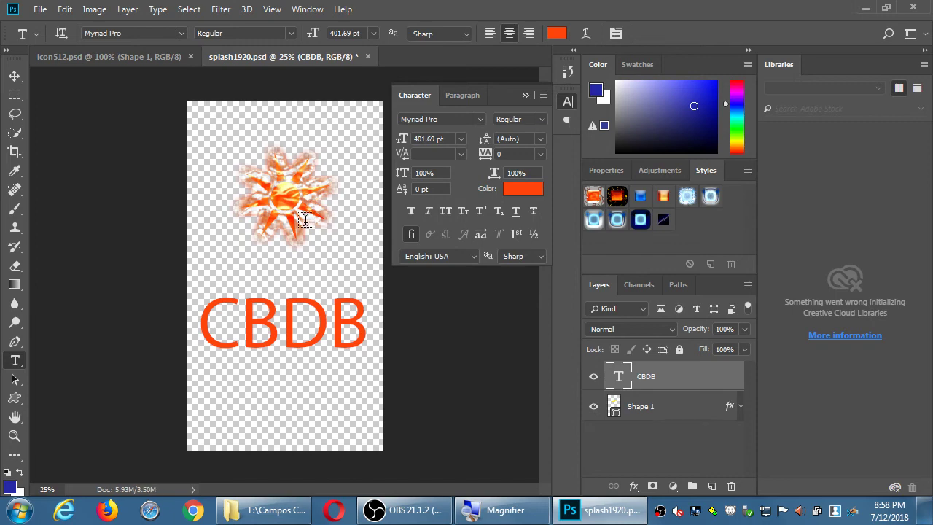
Step: Scale the sun proportionally about its centre to about 189%, roughly matching the text's width
key("v")
left_click(295, 207)
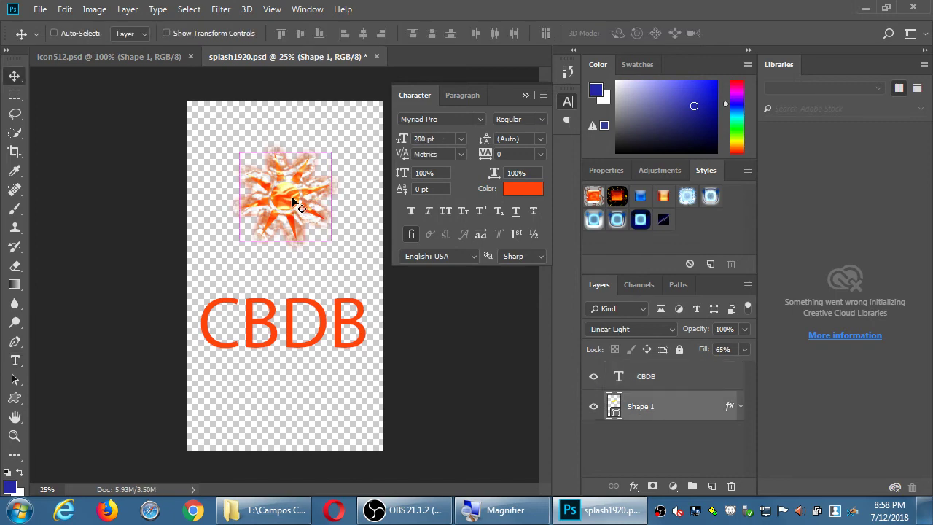
key("ctrl+t")
left_click_drag(332, 242, 364, 289)
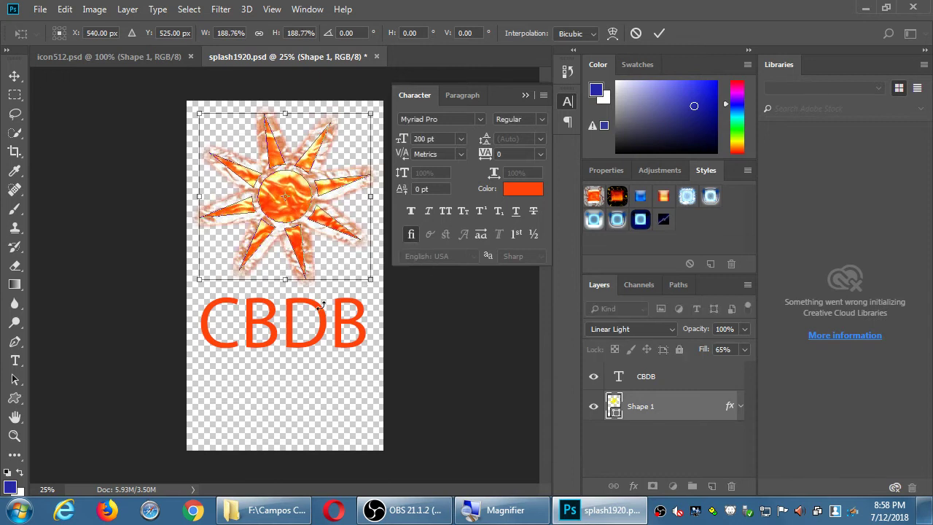
key("Return")
Step: Select the sun and the CBDB text together, nudge them down toward the canvas centre, and save the document
left_click_drag(328, 390, 279, 212)
key("shift+Down")
key("shift+Down")
key("shift+Down")
key("shift+Down")
key("shift+Down")
key("shift+Down")
key("shift+Down")
key("shift+Down")
key("shift+Down")
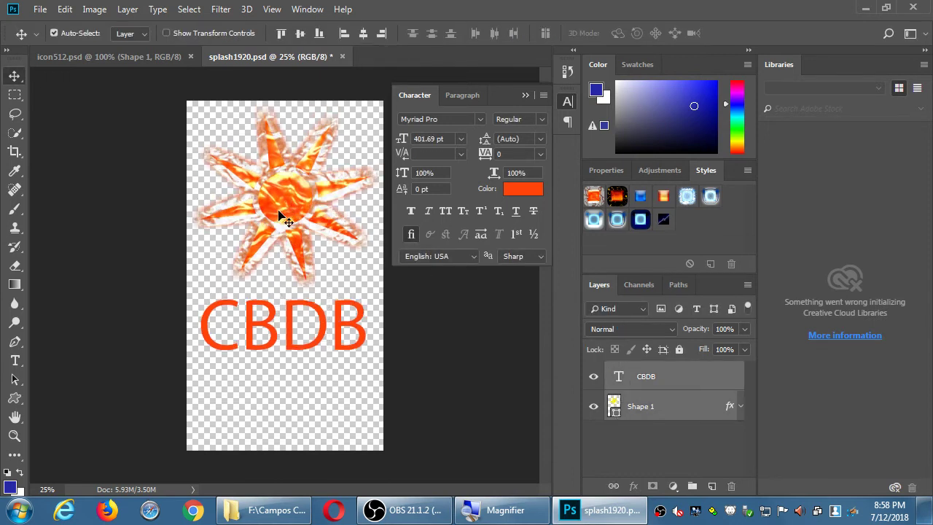
key("shift+Down")
key("shift+Down")
key("shift+Down")
key("shift+Down")
key("shift+Down")
key("shift+Down")
key("shift+Down")
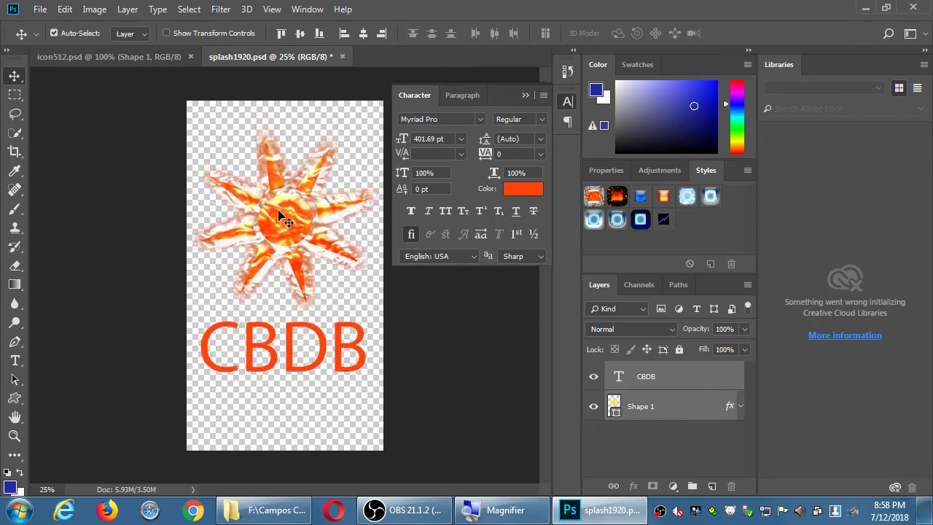
key("ctrl+s")
key("h")
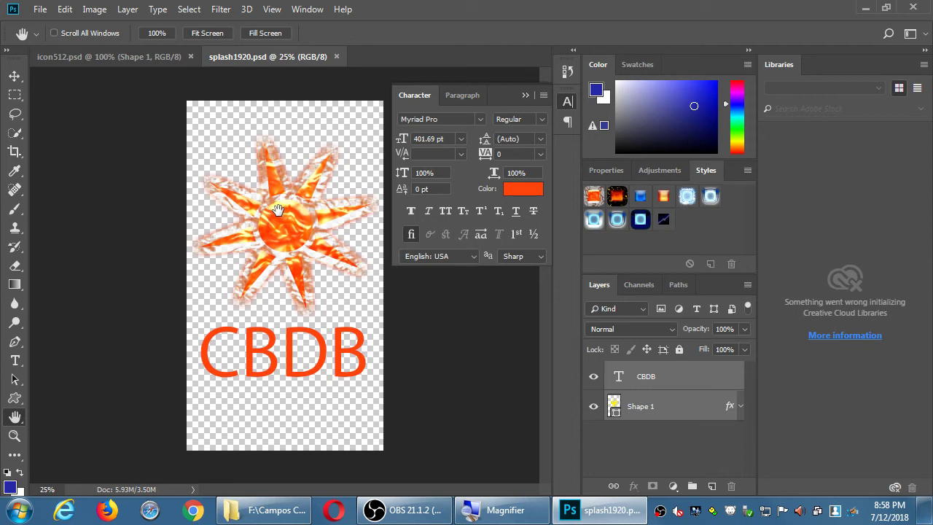
Step: Start a Save for Web export of the splash artwork as PNG-24 and set the image width to 720 px
left_click(40, 10)
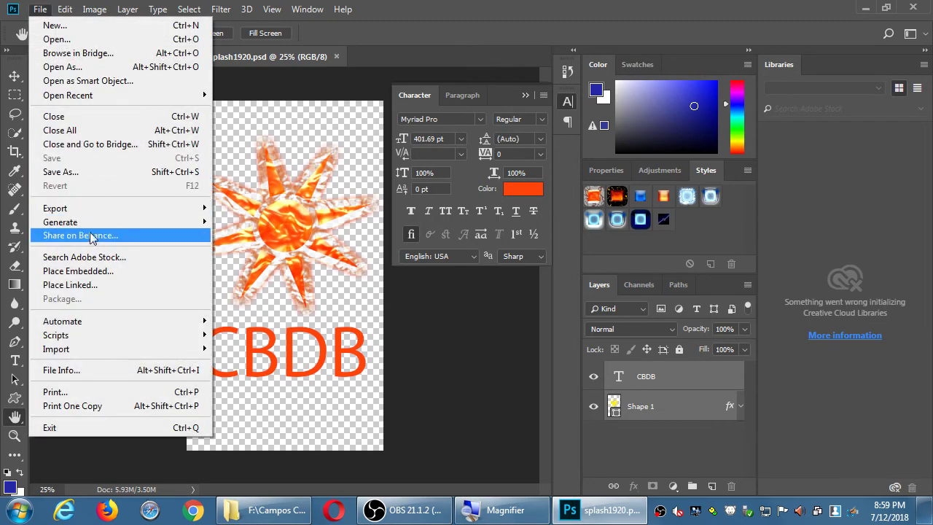
mouse_move(120, 207)
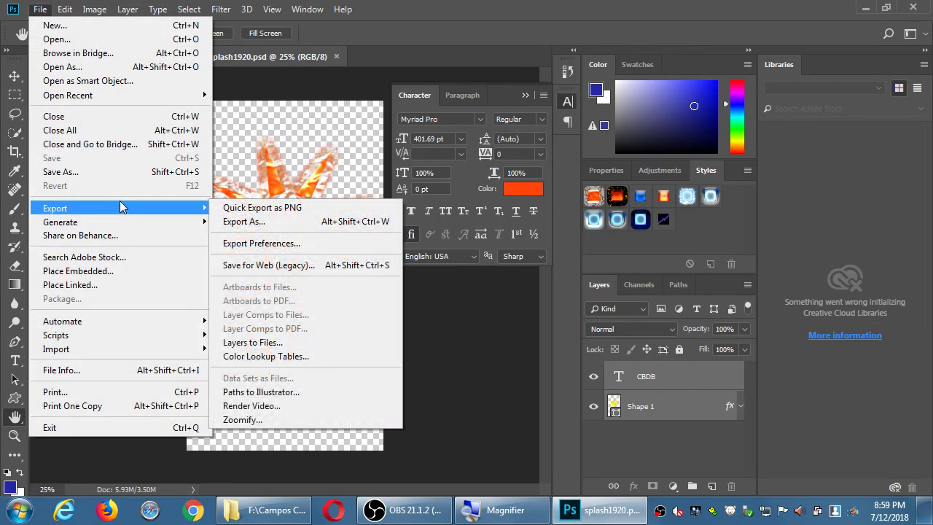
left_click(264, 261)
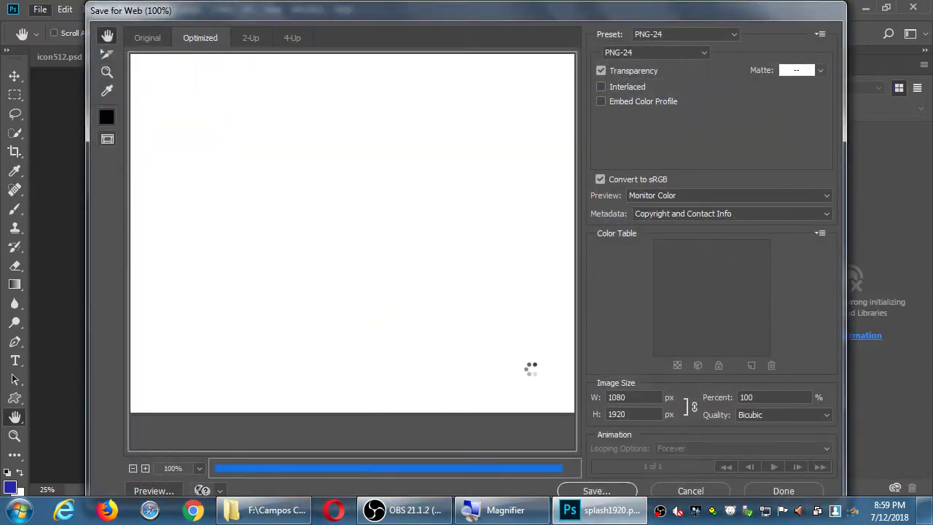
left_click(639, 398)
type("720")
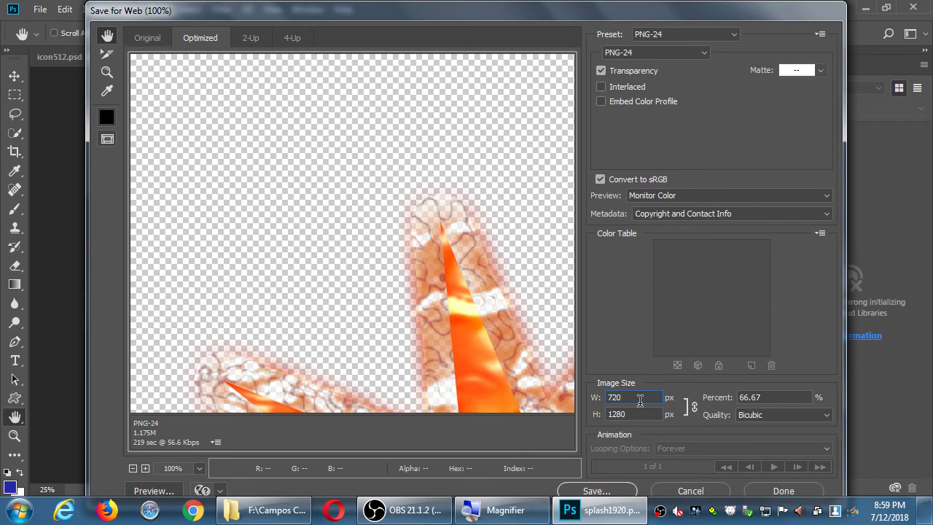
key("Tab")
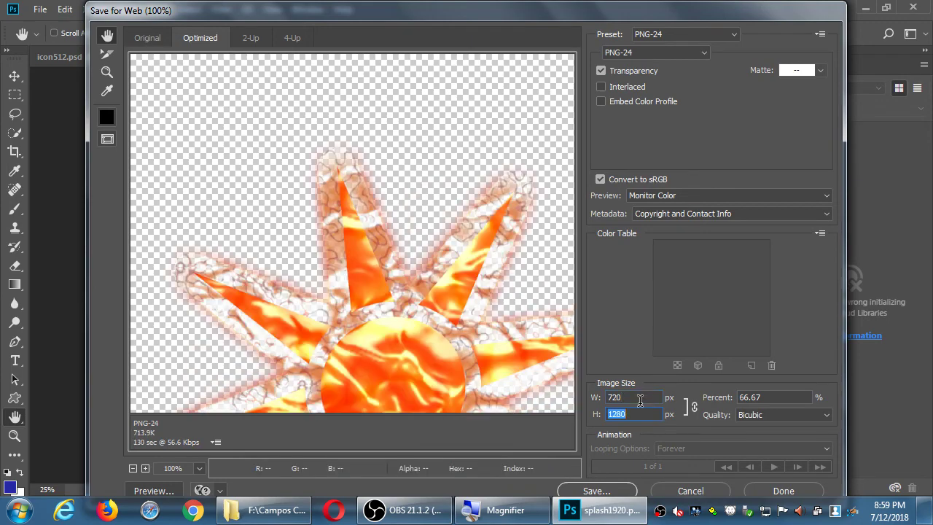
Step: Try to set the export height to 960 px with proportions linked, and reset the width to 720 px
type("960")
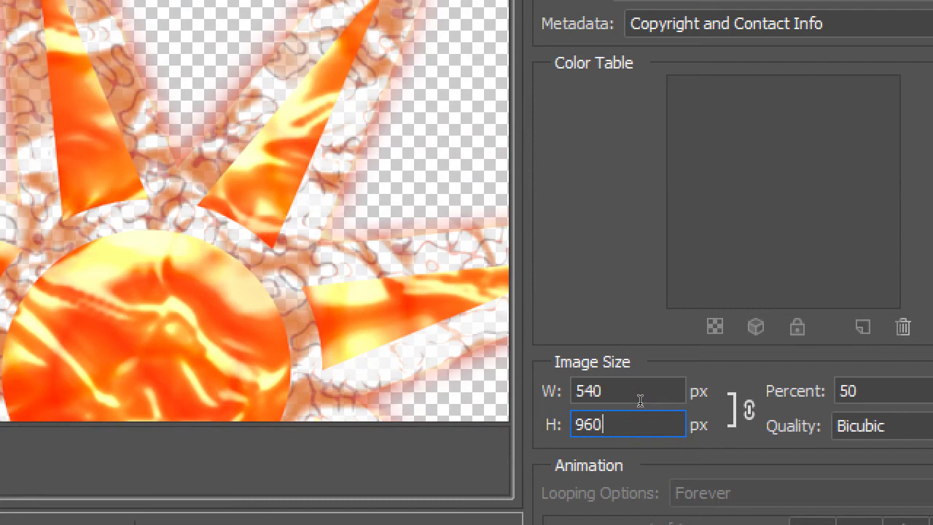
left_click(640, 400)
key("Tab")
left_click(640, 401)
type("720")
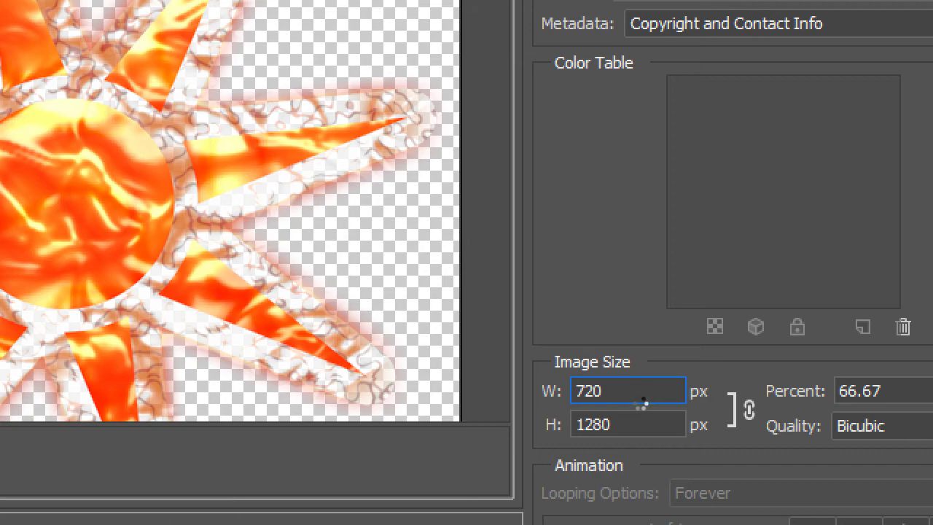
key("Tab")
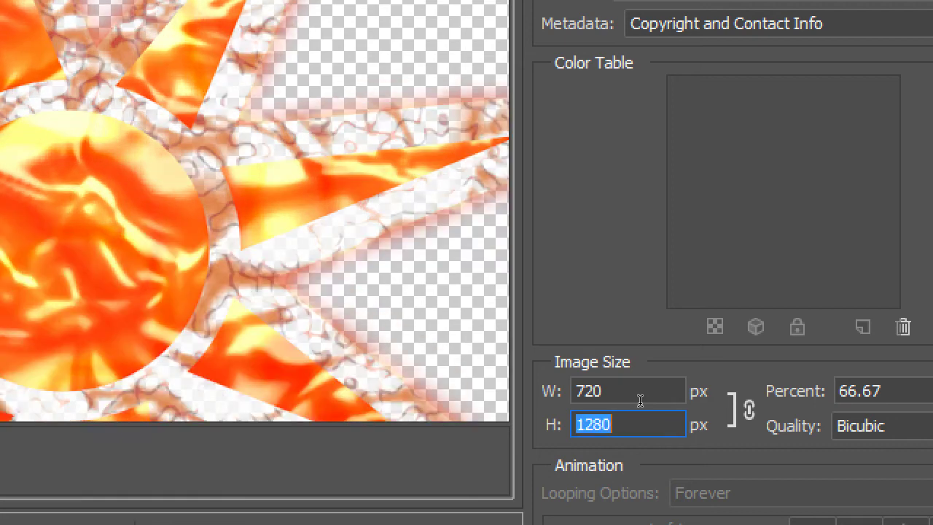
Step: Unlink the export's width and height proportions and set the height to 960 px
left_click(693, 411)
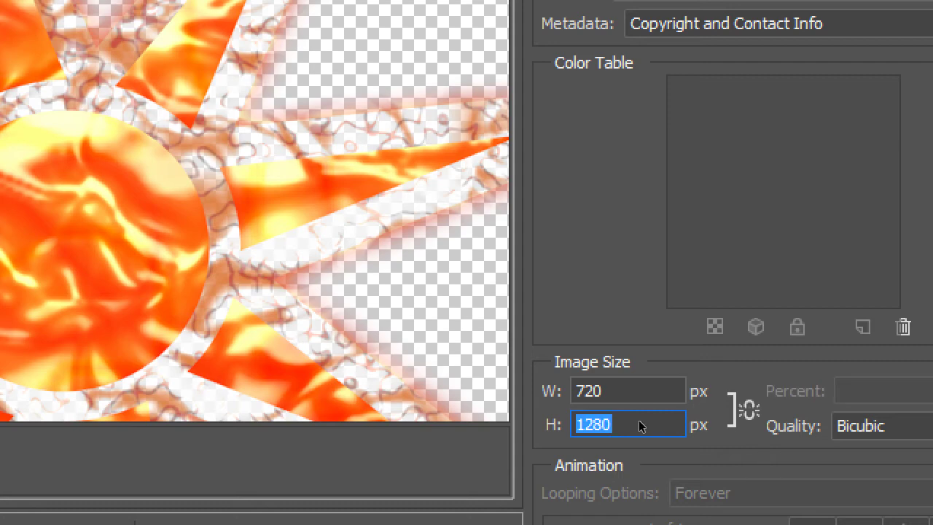
type("960")
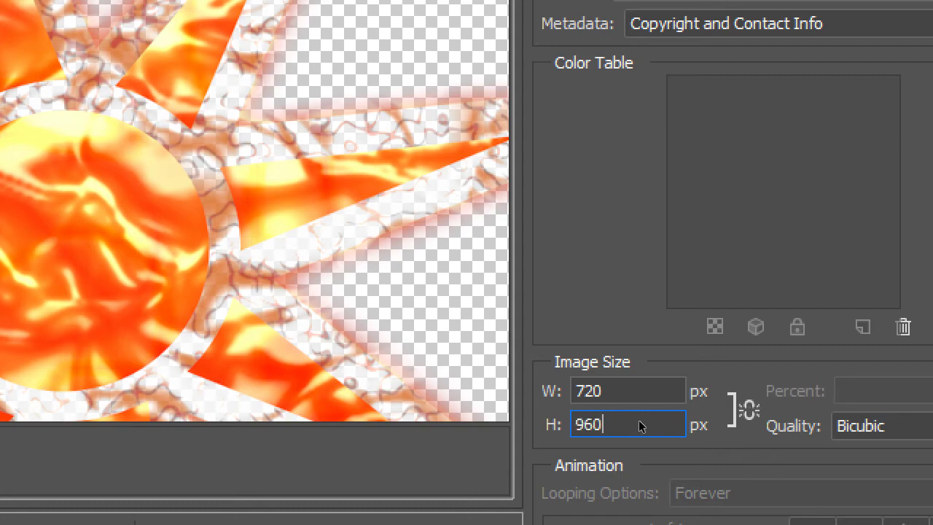
key("Tab")
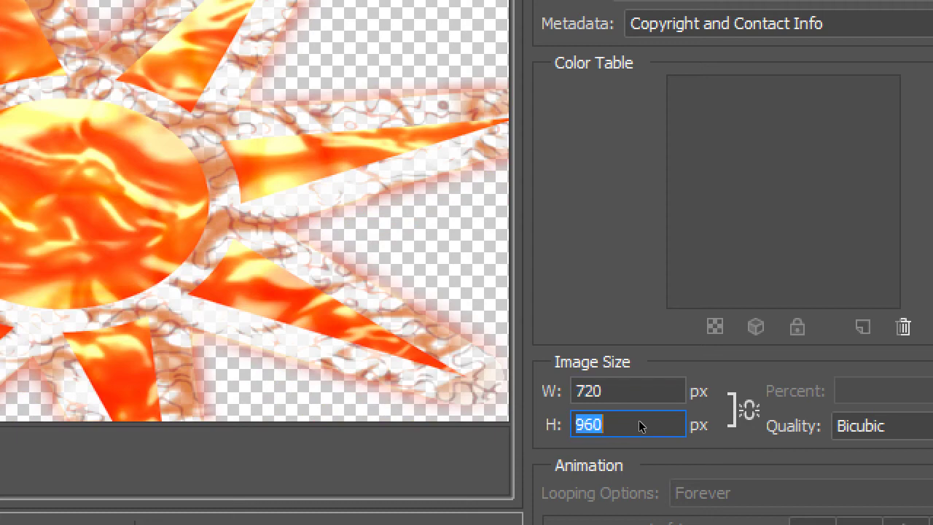
key("shift+Tab")
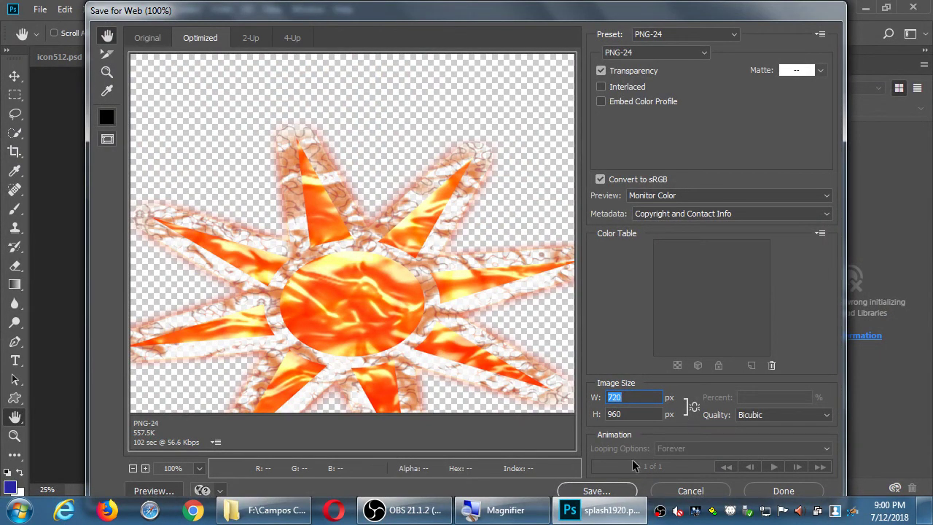
Step: Save the optimized PNG in the screens/android folder as screen-xhdpi-portrait.png, replacing the existing file
left_click(611, 492)
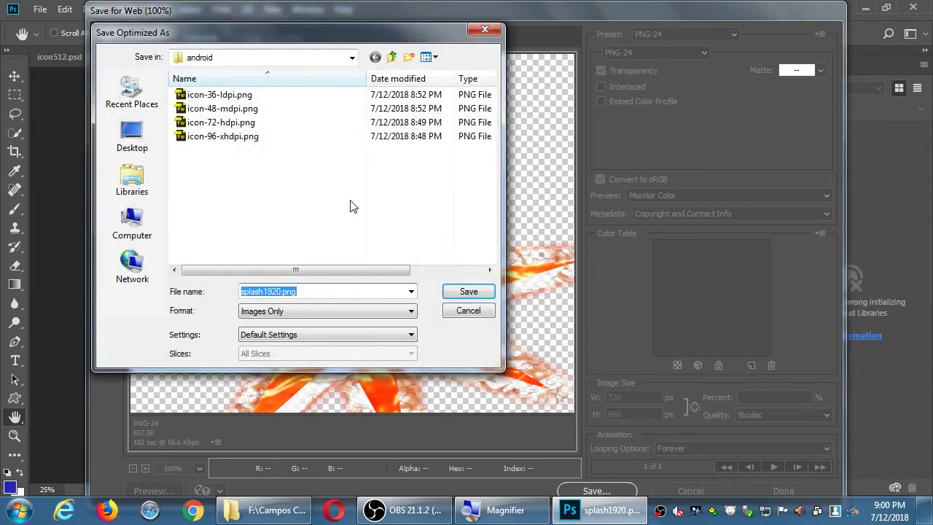
left_click(392, 58)
left_click(393, 59)
double_click(188, 124)
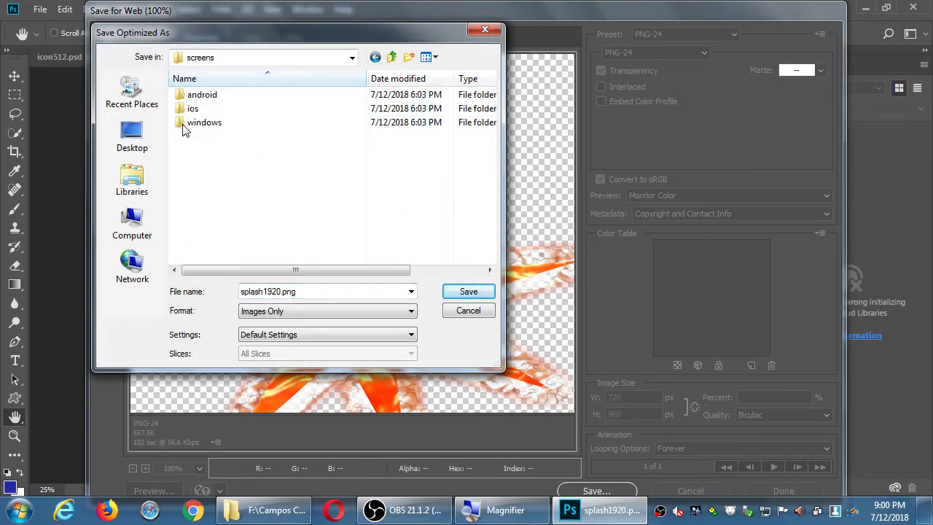
left_click(202, 98)
double_click(202, 99)
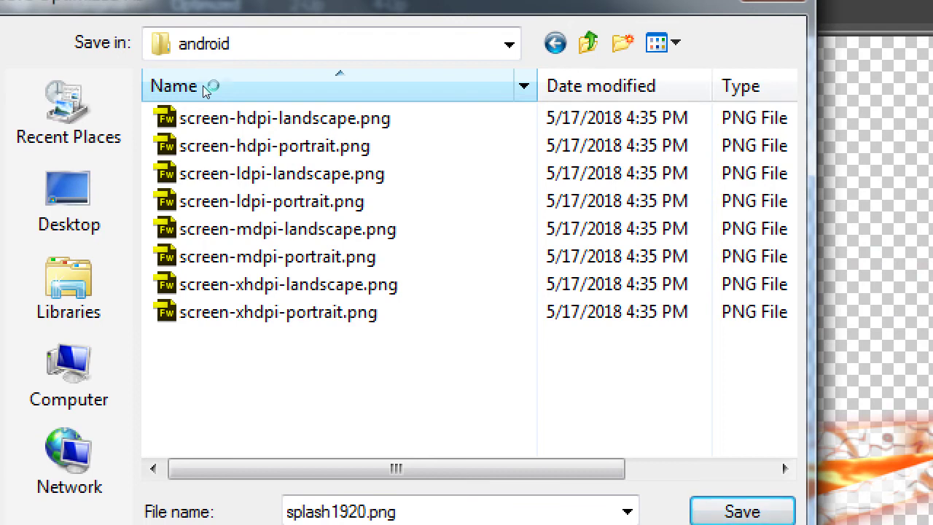
key("space")
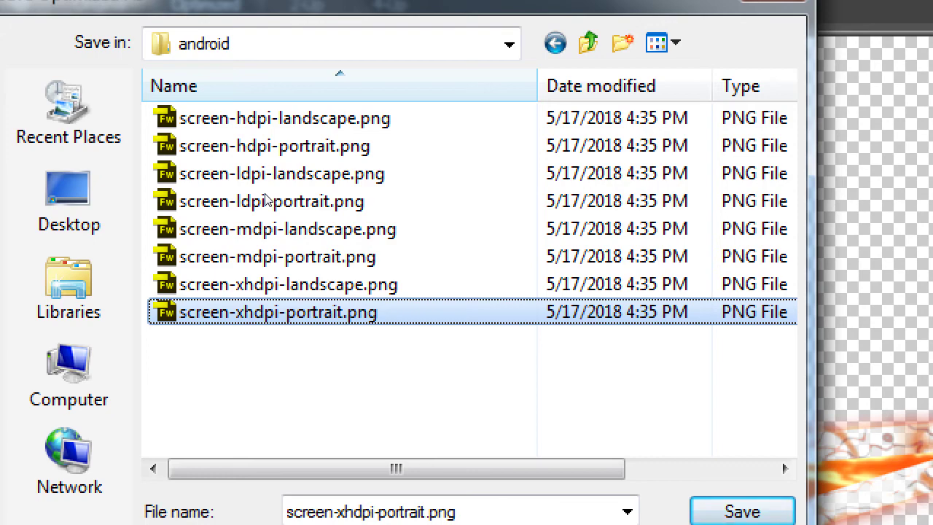
key("super")
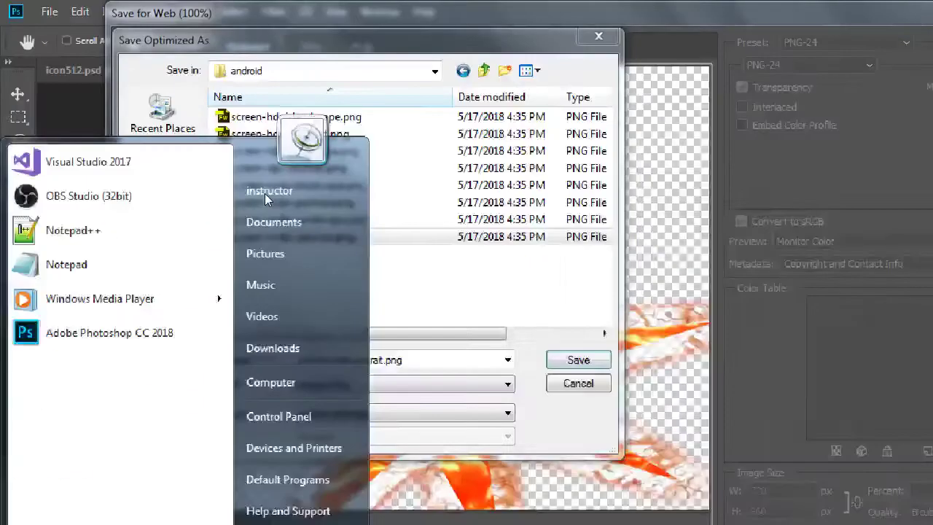
key("super")
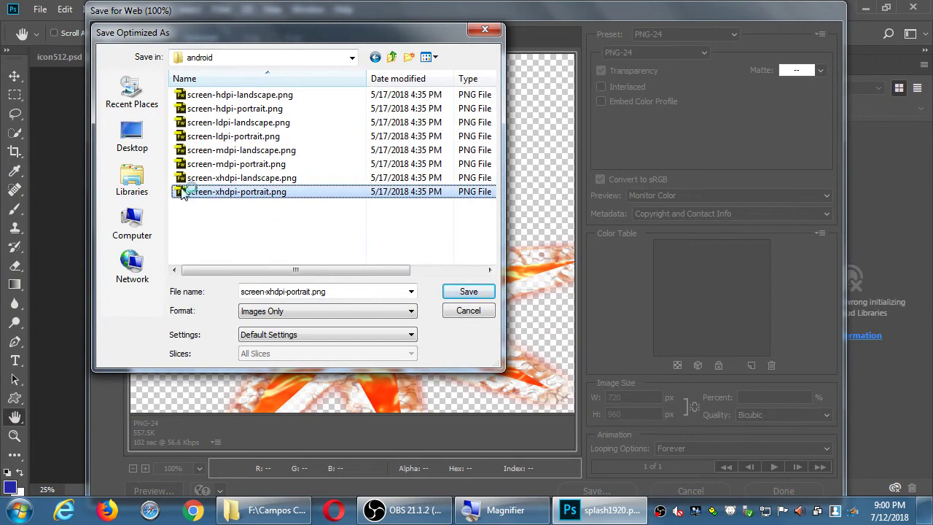
left_click(467, 293)
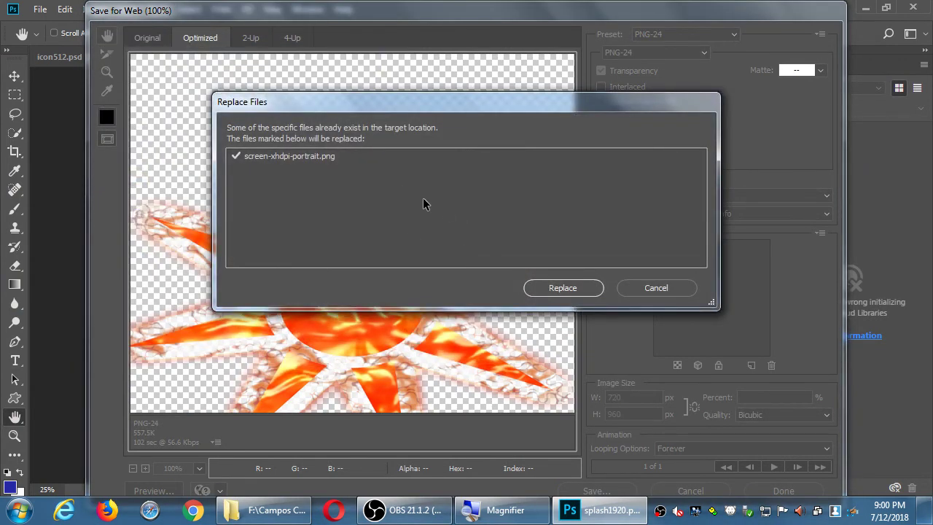
left_click(548, 289)
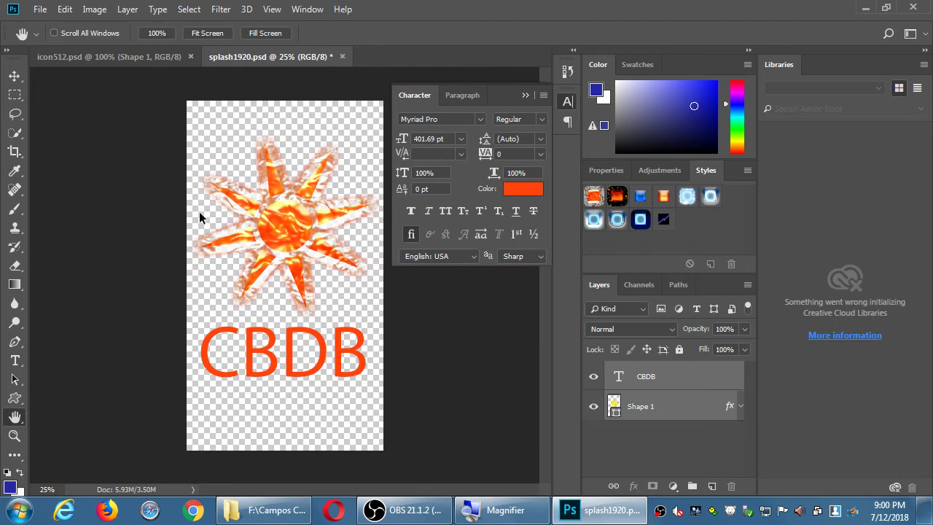
Step: Start another Save for Web export with unlinked proportions and set the image size to 720 by 960 px
key("ctrl+alt+shift+s")
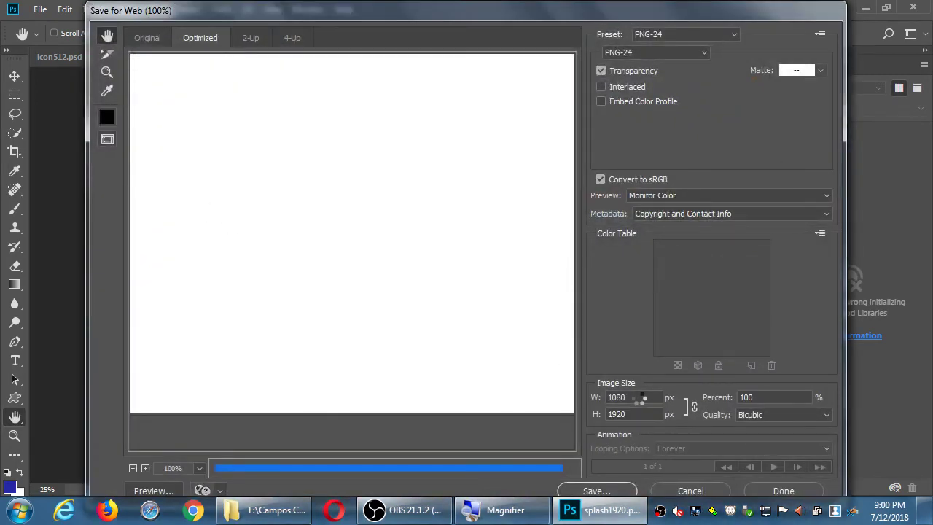
left_click(639, 397)
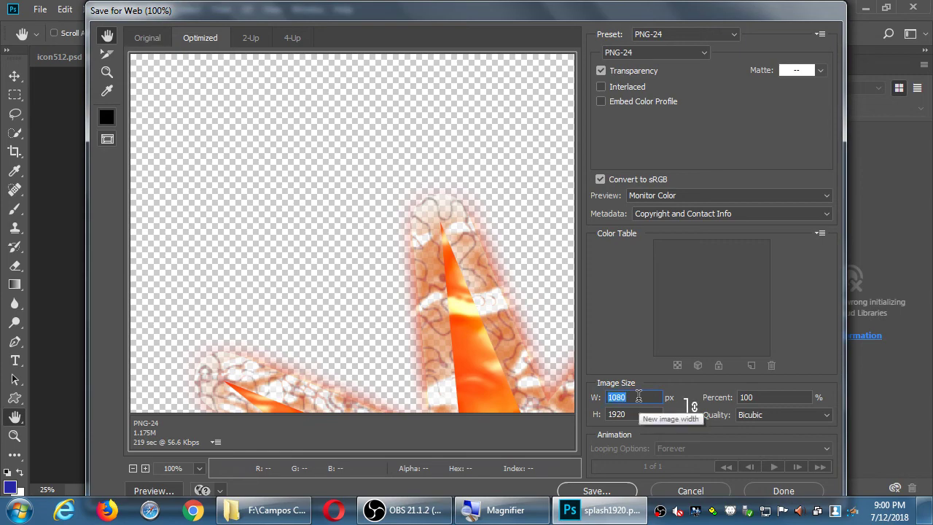
type("720")
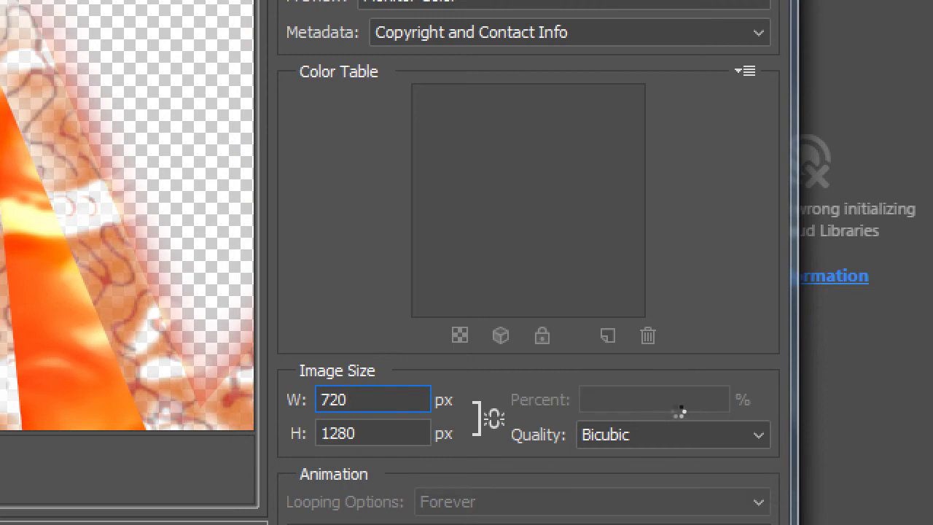
key("Tab")
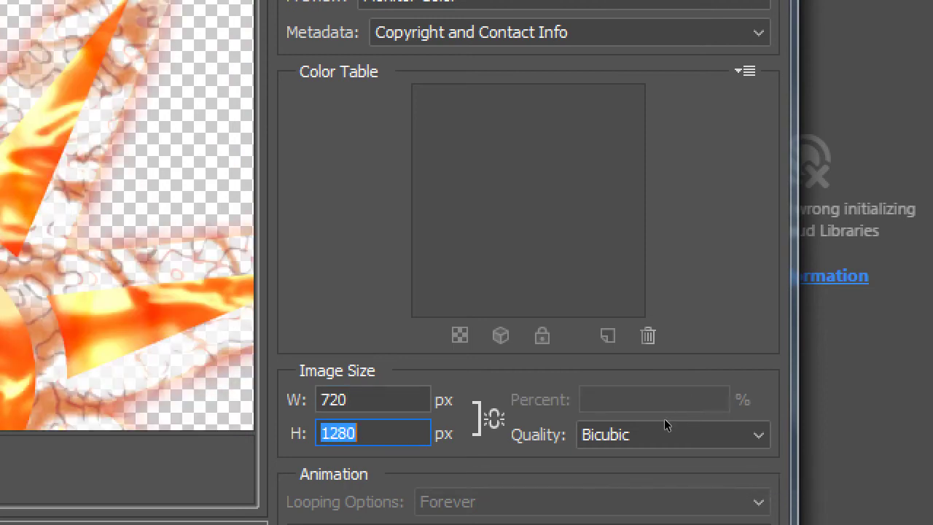
type("960")
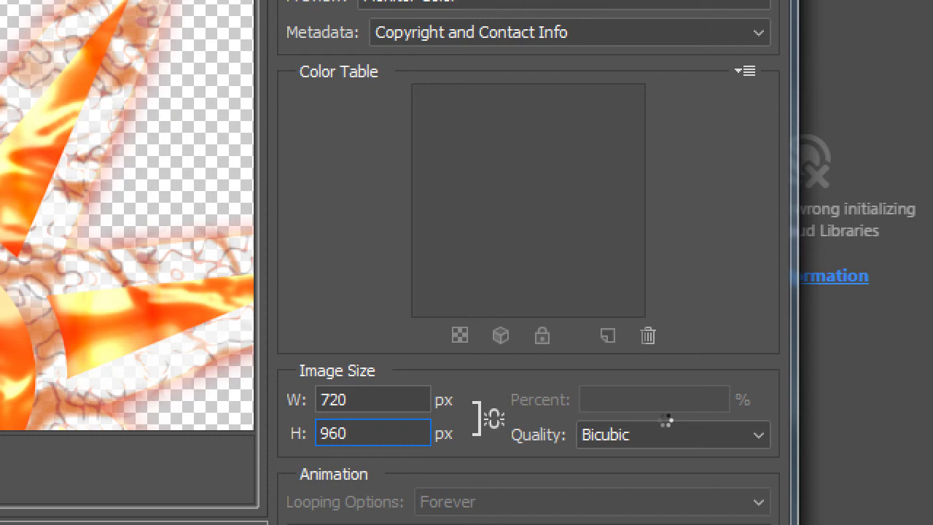
key("Tab")
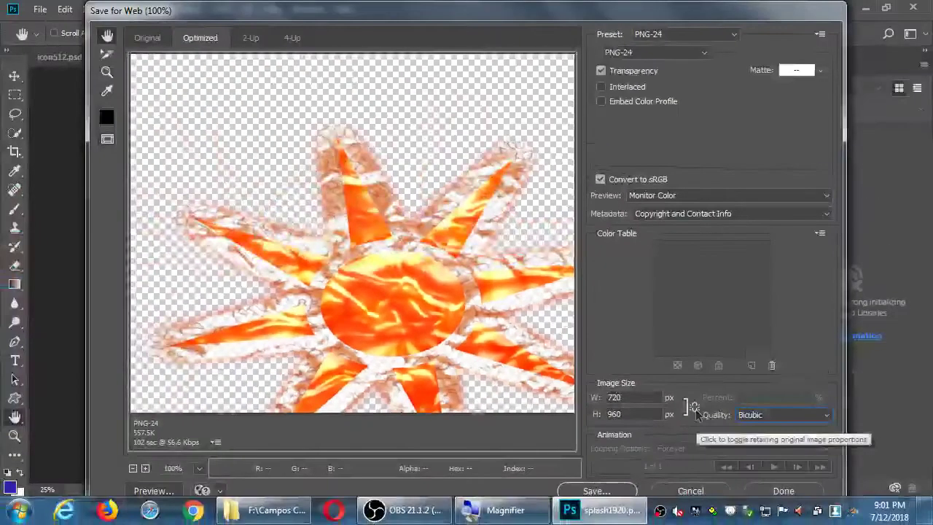
Step: Switch to Windows Explorer and compare the exported screen-xhdpi-portrait.png with the default splash images in the screens/android folder
left_click(307, 515)
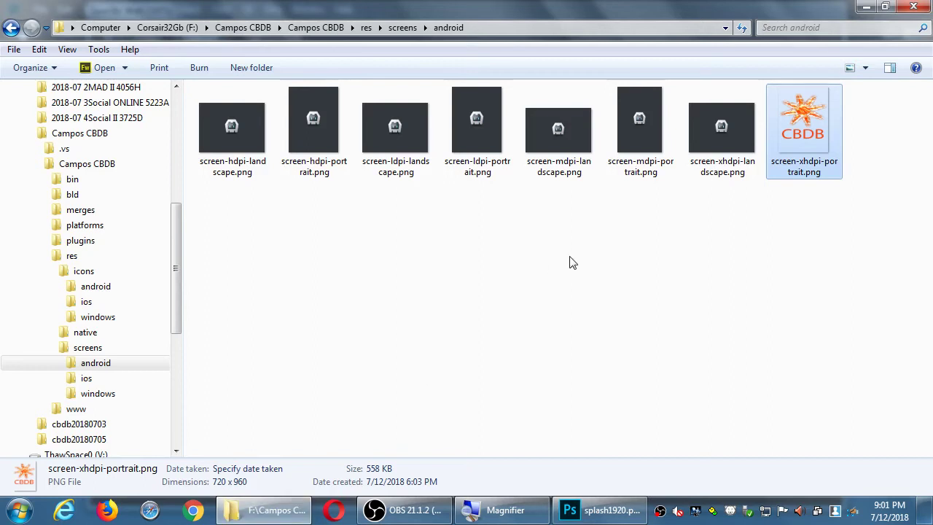
left_click(700, 306)
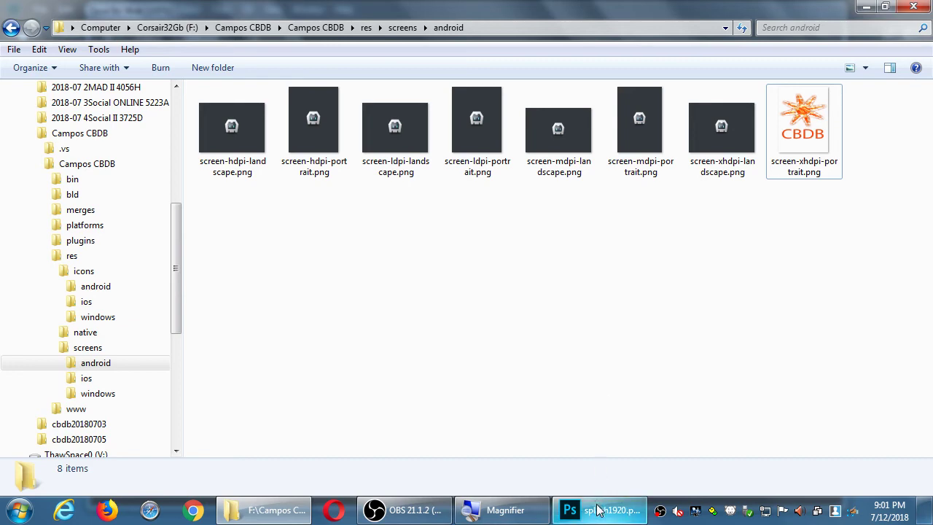
left_click(787, 160)
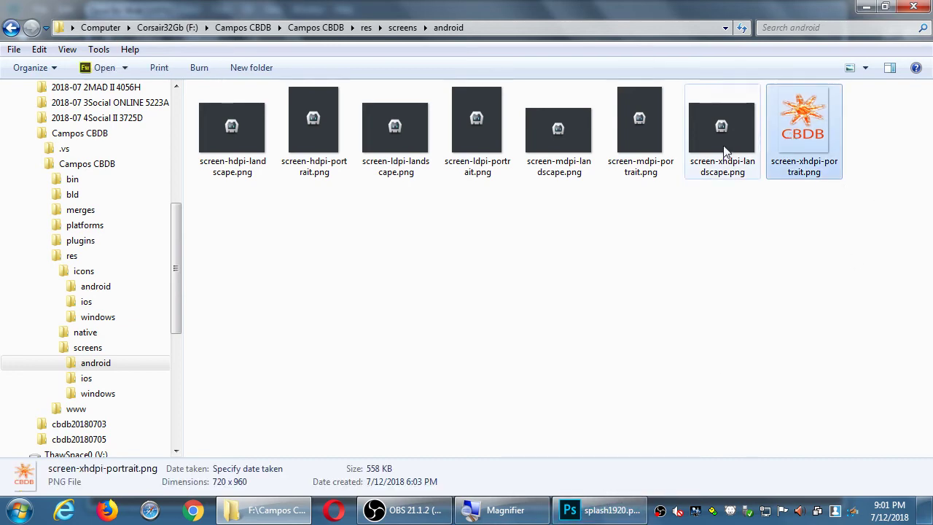
left_click(724, 130)
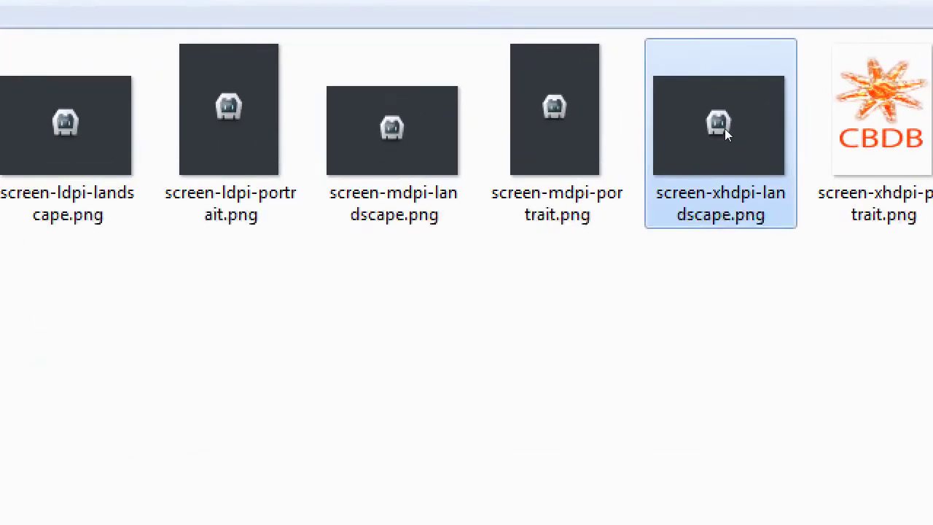
key("Right")
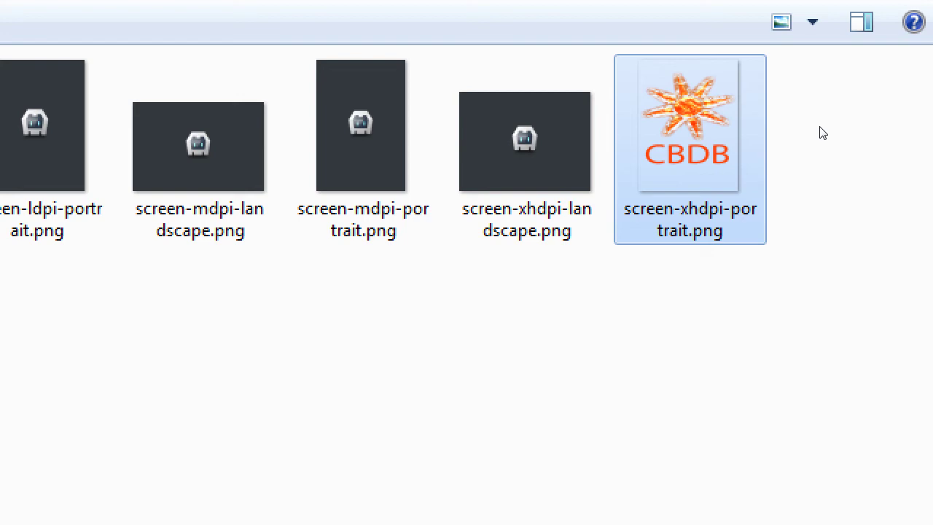
key("super+minus")
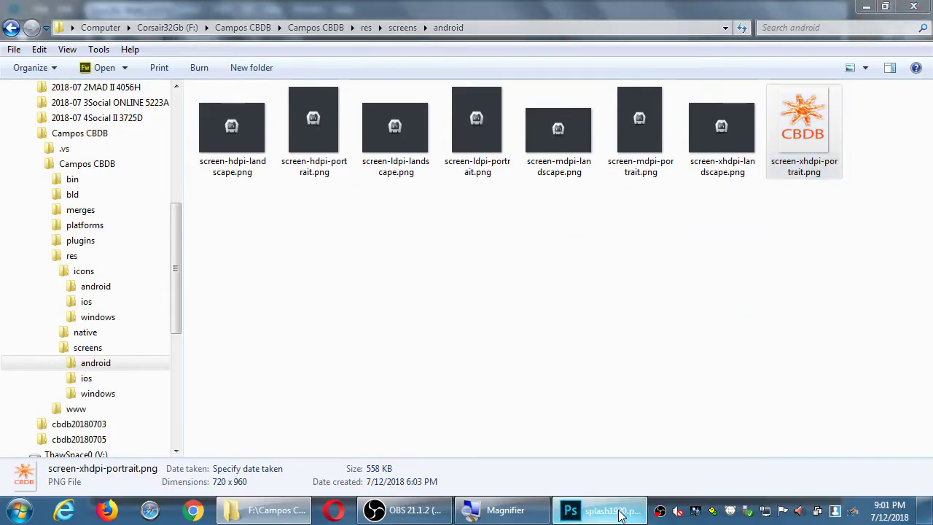
Step: Switch to Photoshop, turn off transparency for the 720 by 960 px PNG-24 export, and use a white matte
left_click(572, 510)
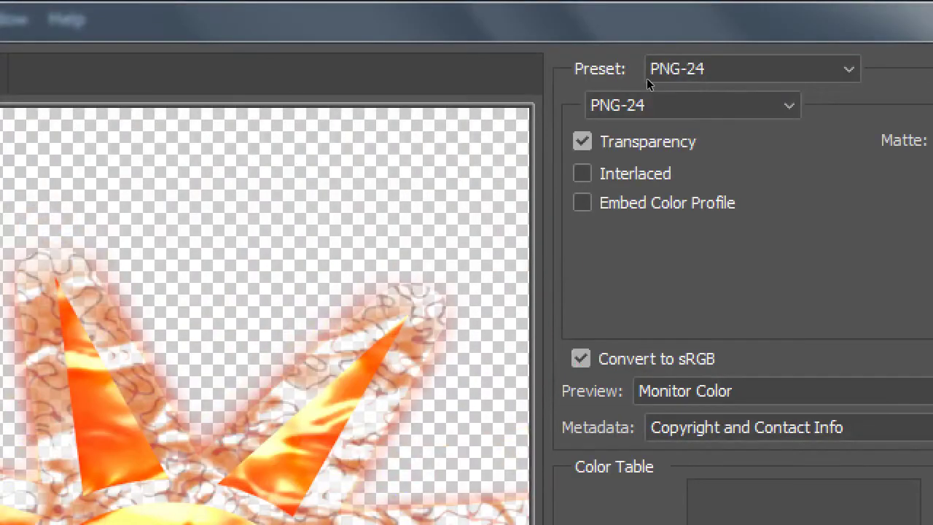
left_click(656, 143)
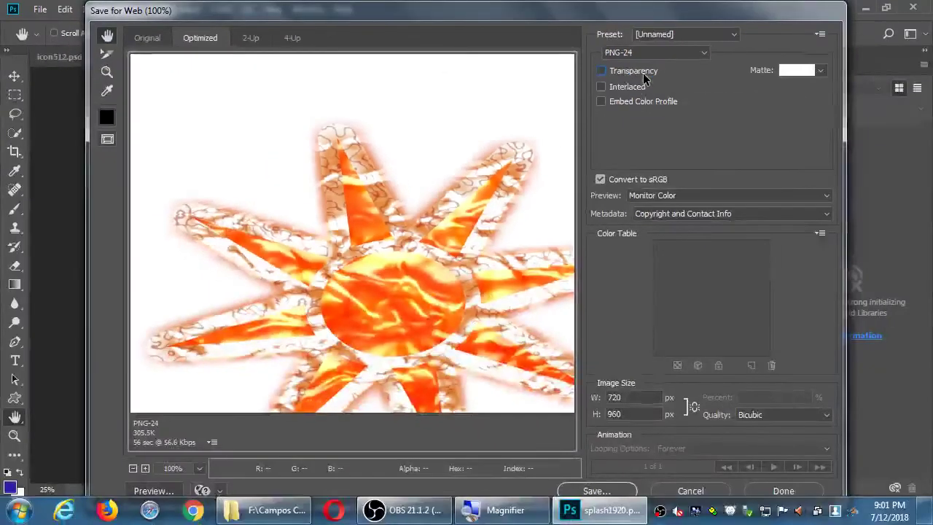
left_click(821, 72)
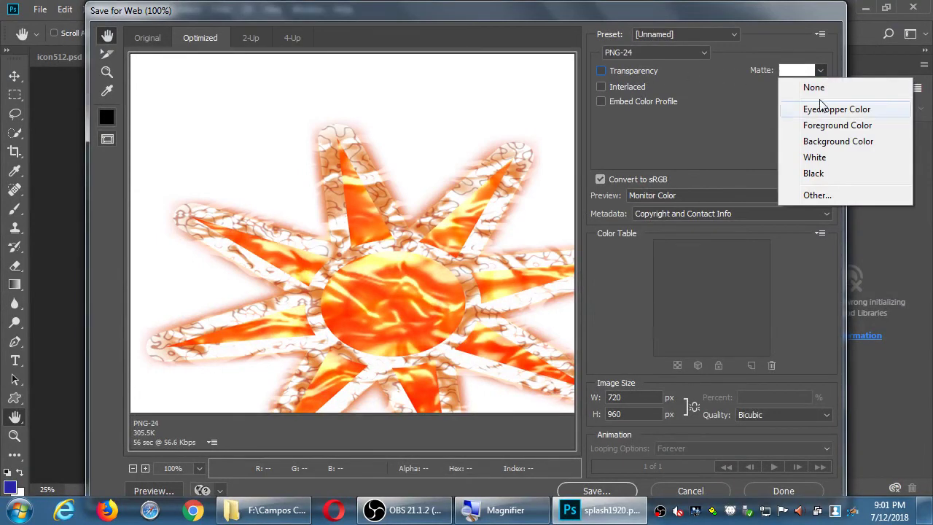
left_click(814, 172)
left_click(821, 73)
left_click(814, 157)
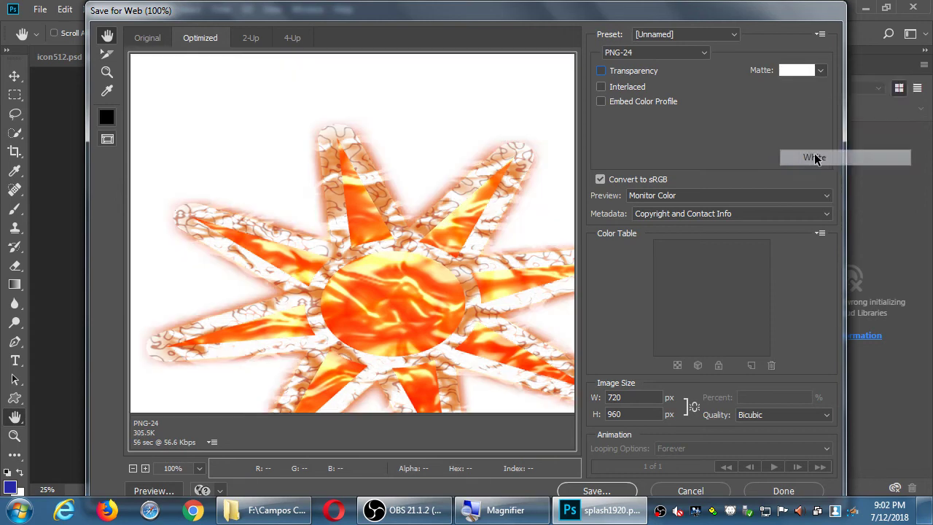
Step: Try a custom red matte color, f90e0e, for the export and return the matte to white
left_click(821, 72)
left_click(826, 194)
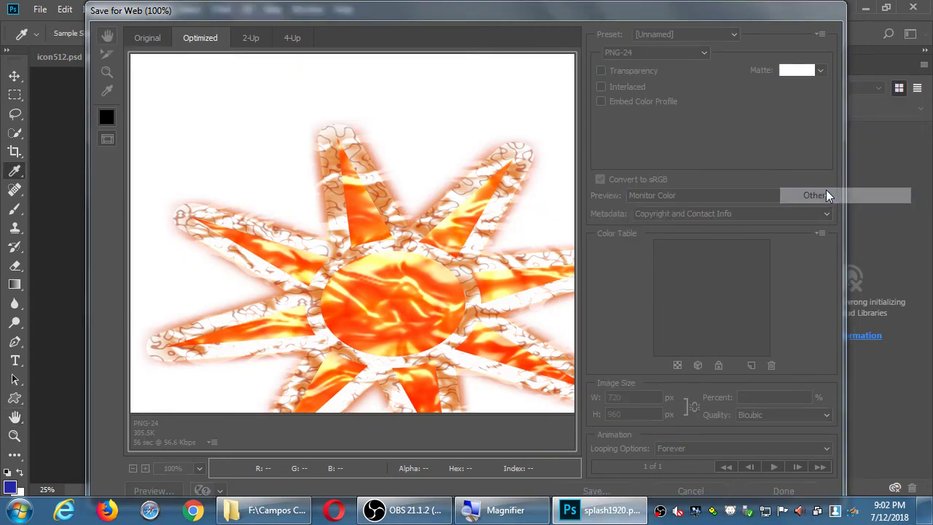
left_click(496, 97)
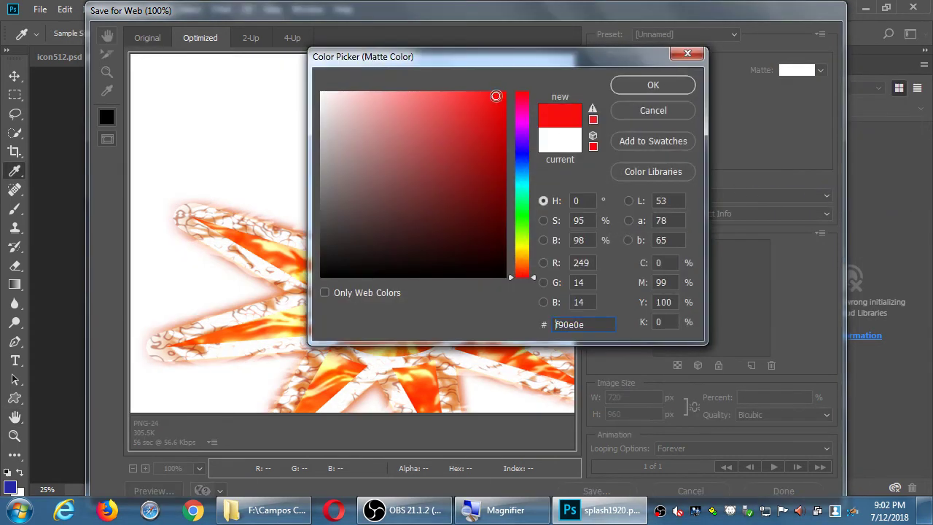
left_click(651, 86)
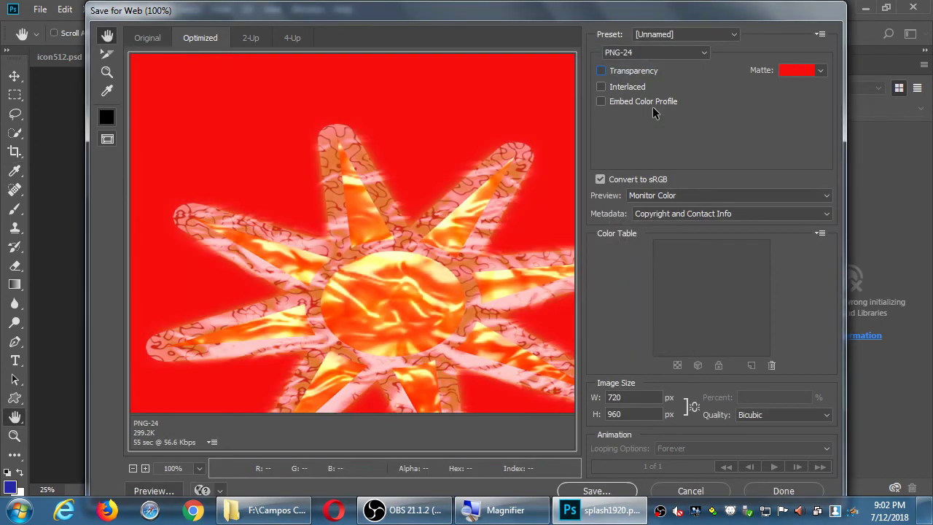
left_click(820, 70)
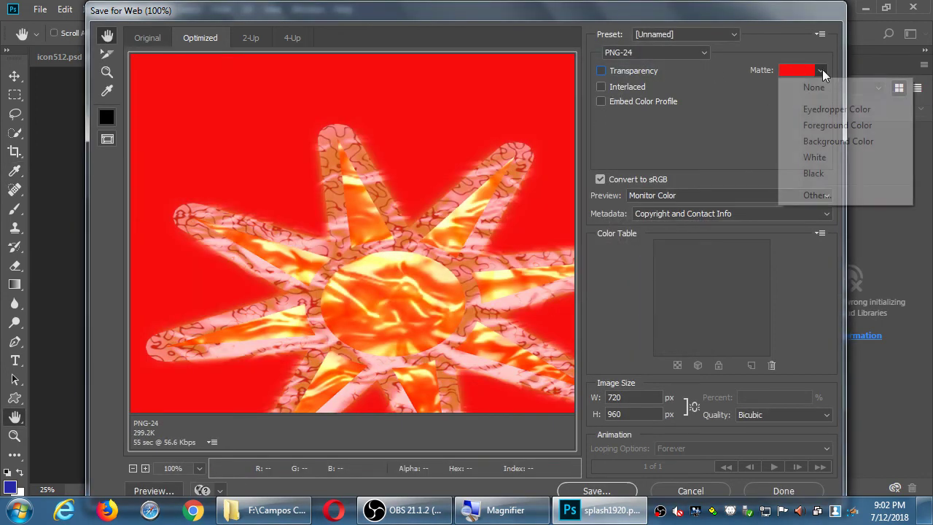
left_click(789, 156)
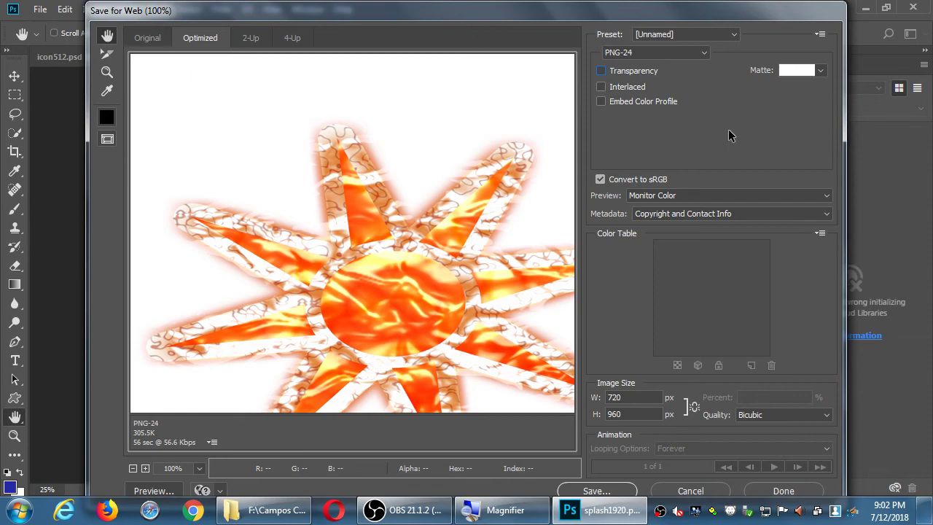
Step: Save the white-background PNG in the screens/android folder as screen-xhdpi-portrait.png, replacing the existing file
left_click(614, 493)
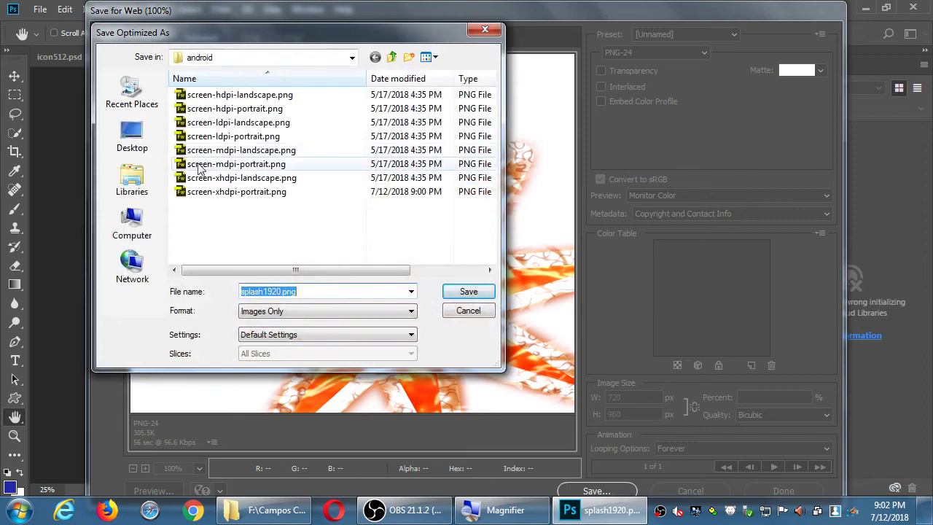
left_click(232, 193)
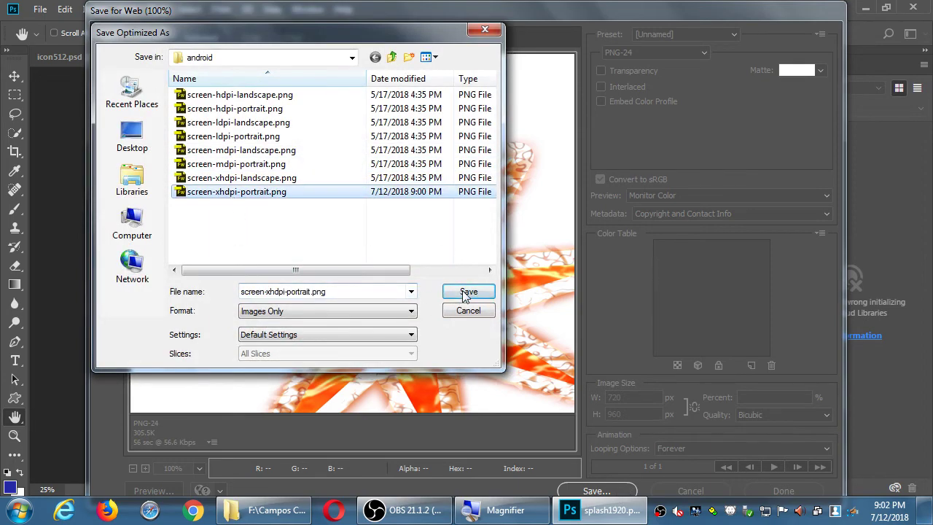
left_click(467, 293)
left_click(557, 291)
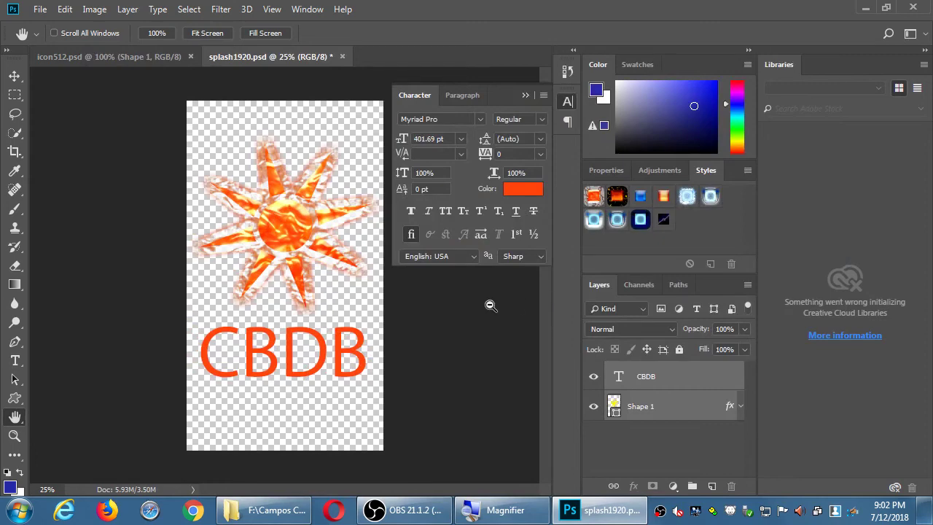
Step: Start another Save for Web export with unlinked proportions and set the image size to 480 by 640 px
key("ctrl+alt+shift+s")
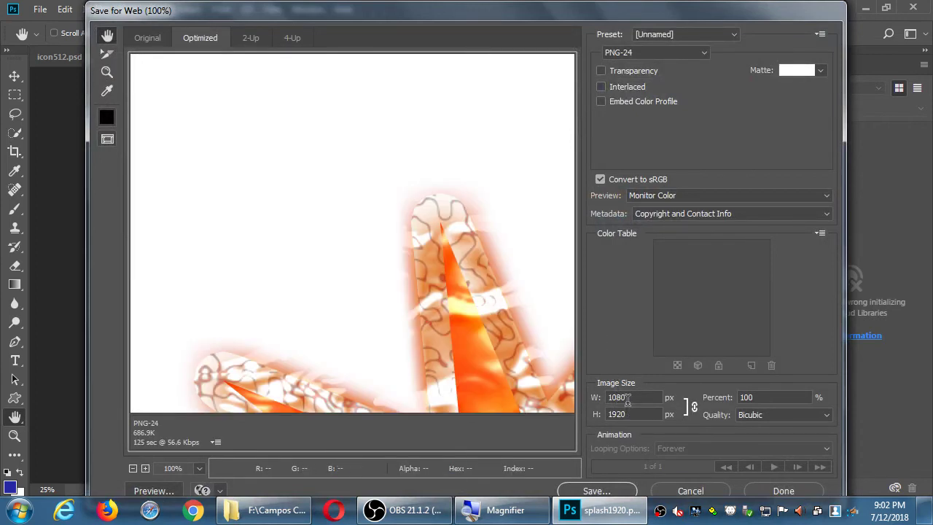
double_click(628, 397)
type("480")
key("Tab")
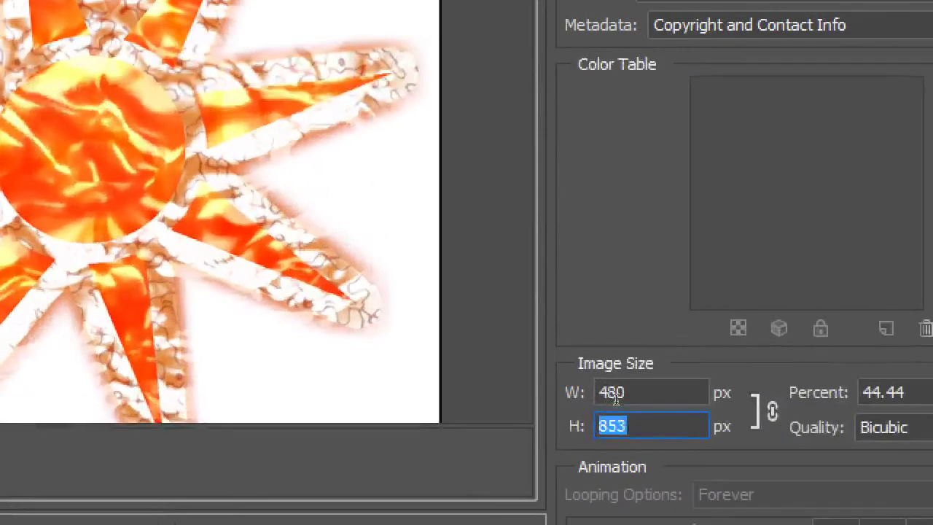
left_click(771, 411)
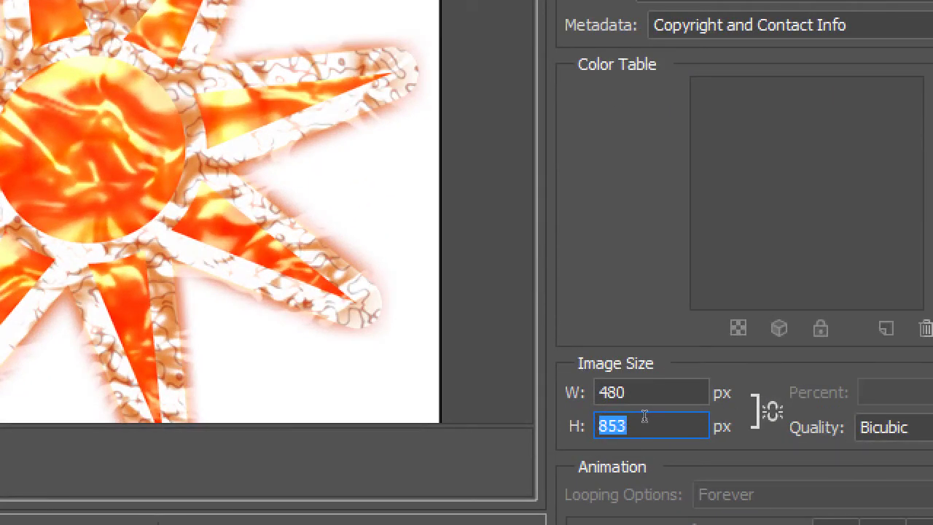
type("640")
key("Tab")
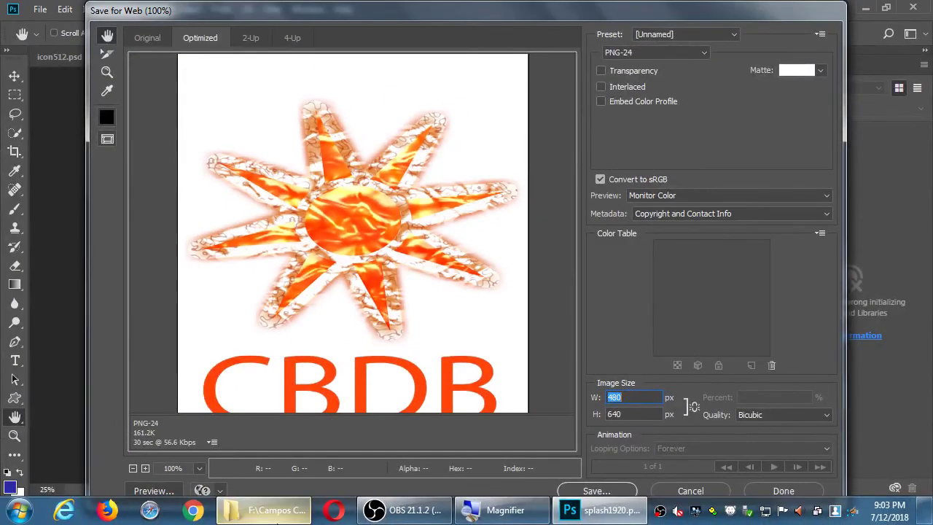
Step: Switch to Windows Explorer, check the dimensions of the default screen-hdpi-portrait.png, and return to the Photoshop export
left_click(231, 510)
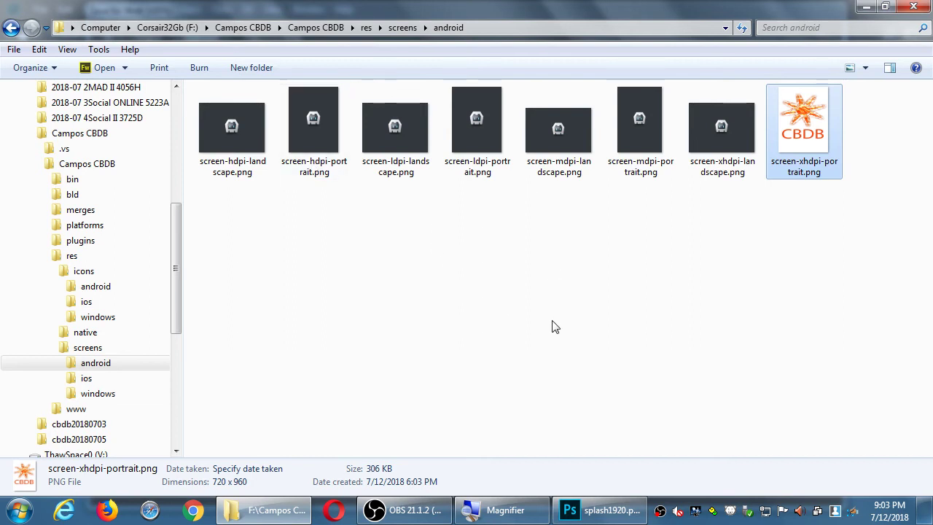
left_click(313, 125)
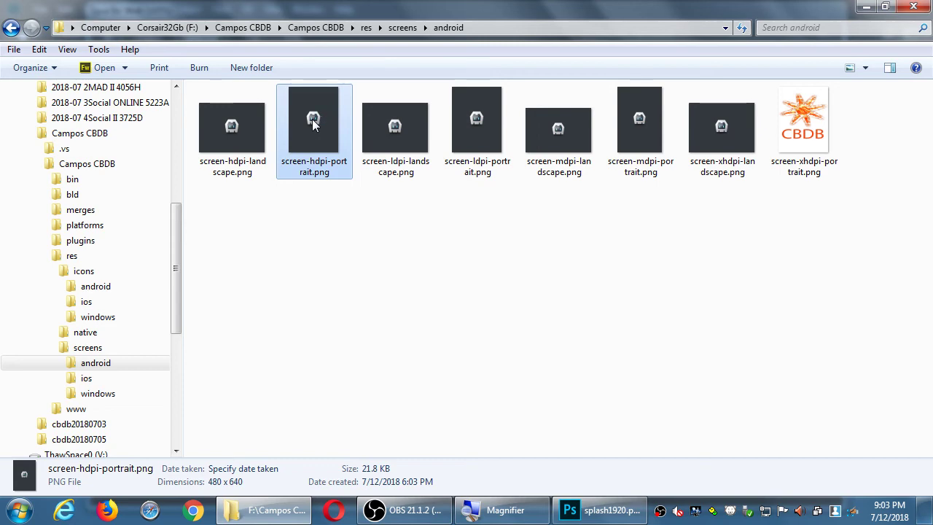
key("alt+Tab")
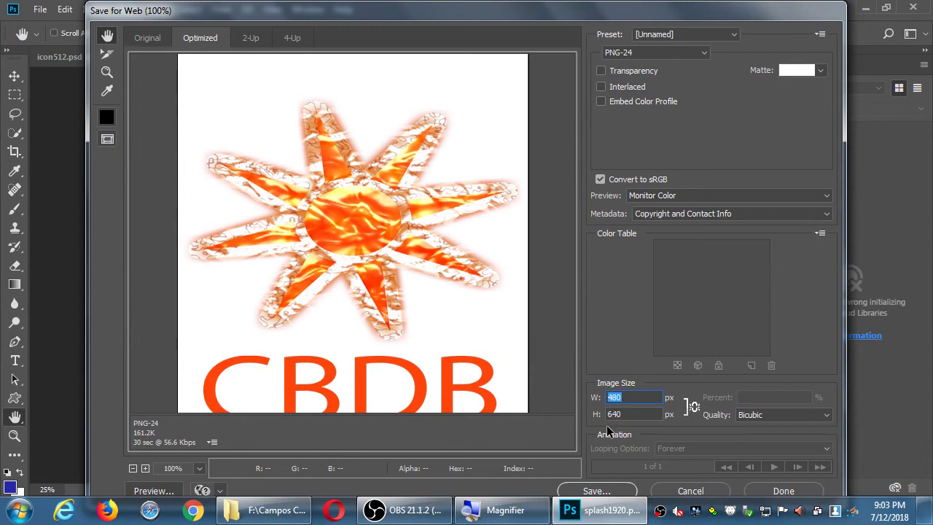
Step: Save the optimized PNG in the screens/android folder as screen-hdpi-portrait.png, replacing the default file
left_click(609, 493)
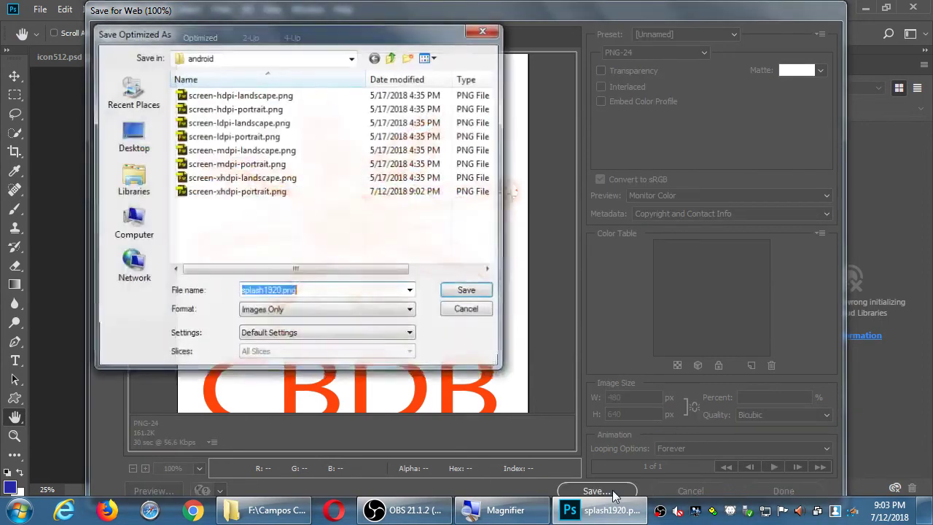
left_click(240, 111)
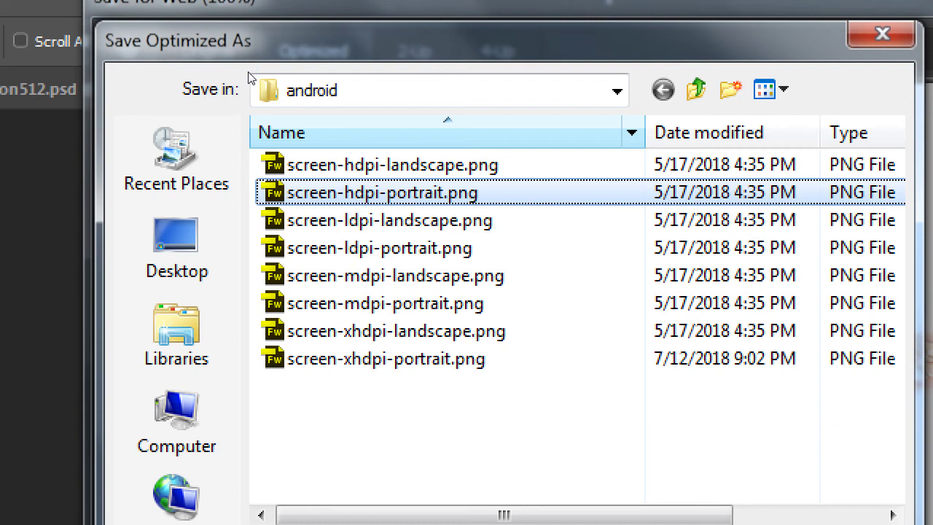
key("super+minus")
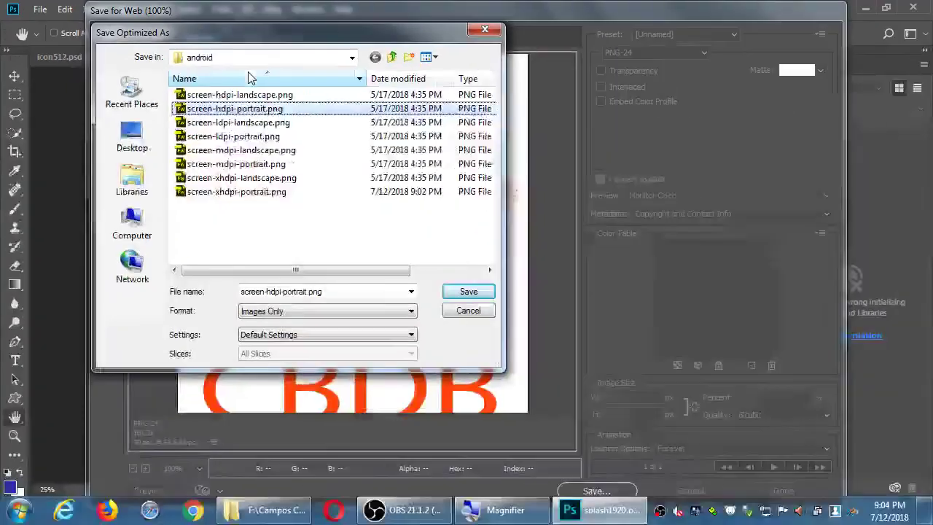
left_click(466, 291)
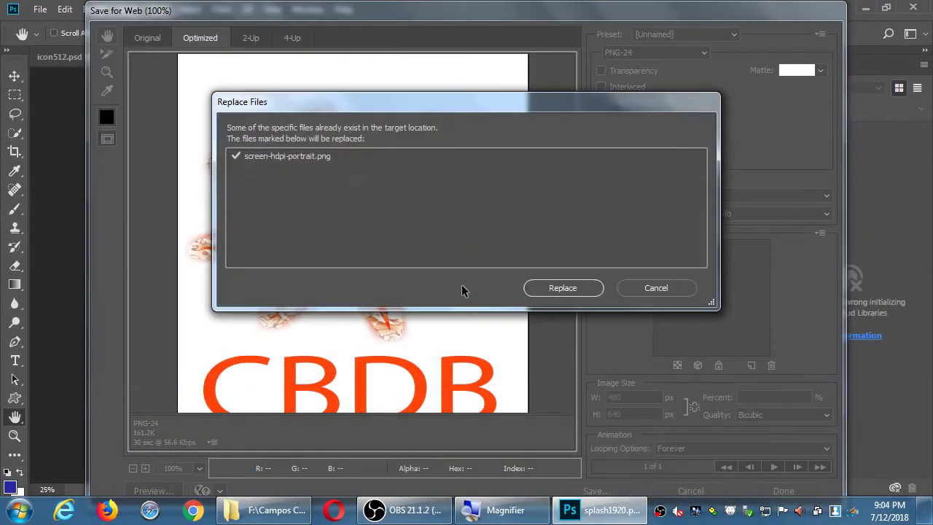
left_click(559, 287)
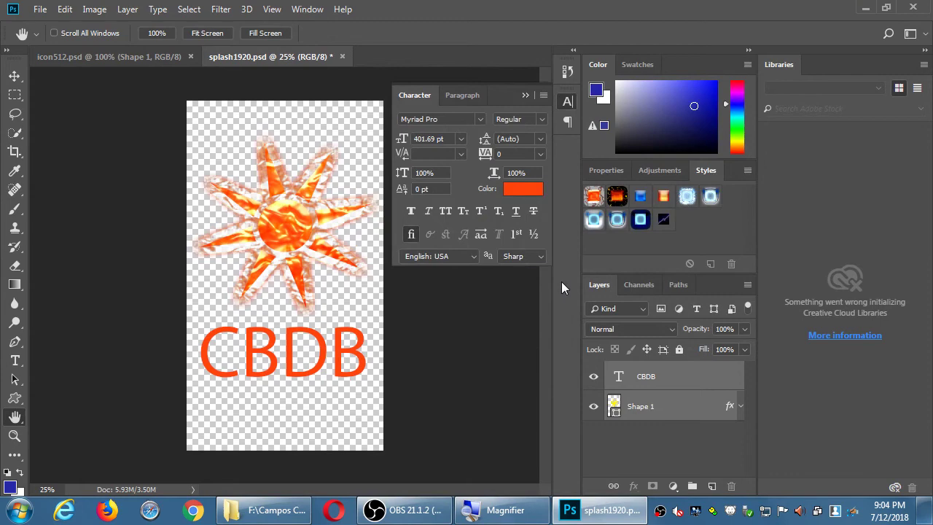
Step: Start another Save for Web export with unlinked proportions and set the image size to 320 by 470 px
key("ctrl+alt+shift+s")
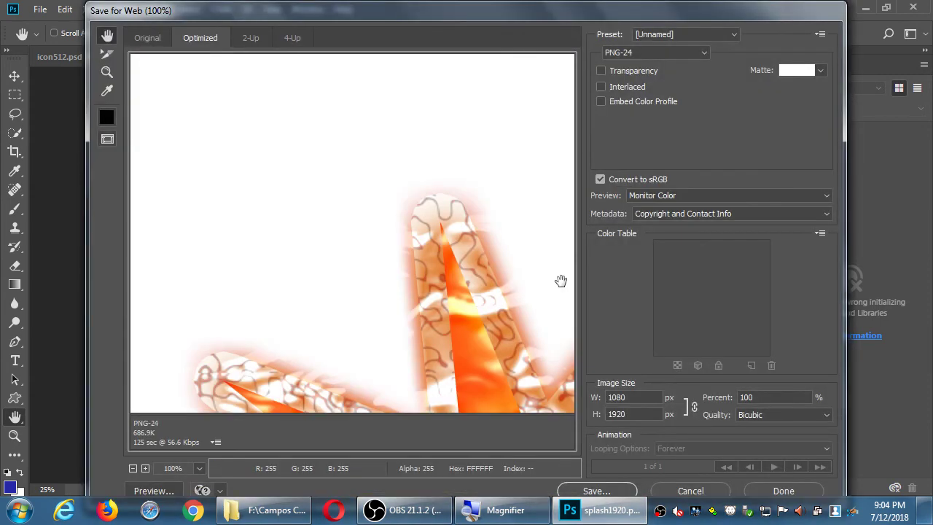
left_click(631, 397)
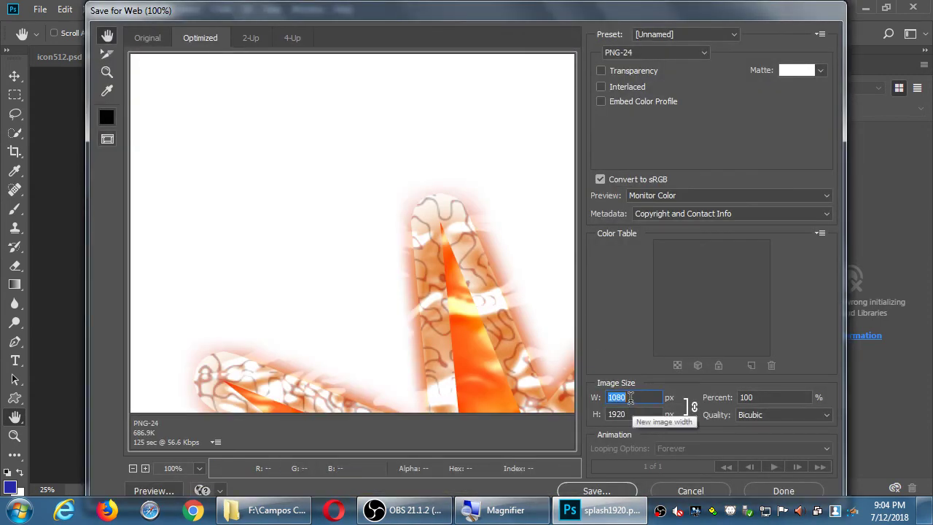
type("320")
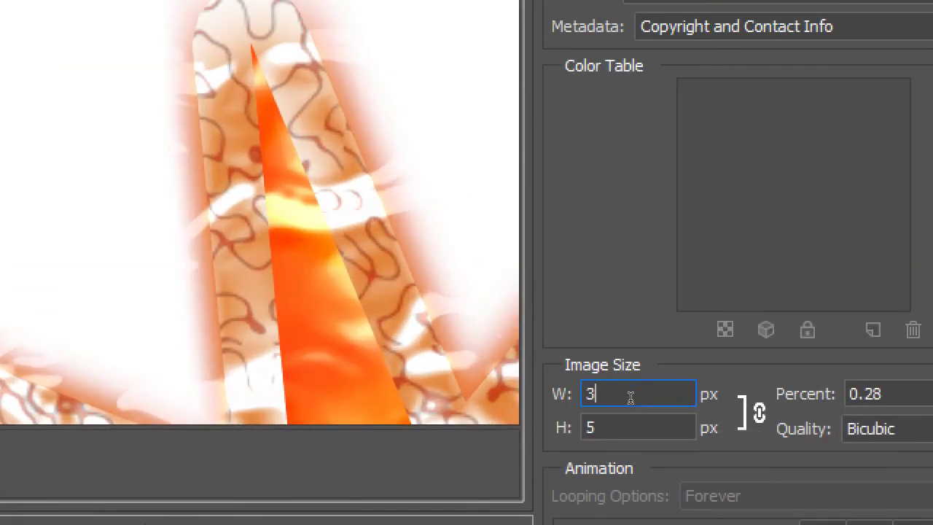
key("Tab")
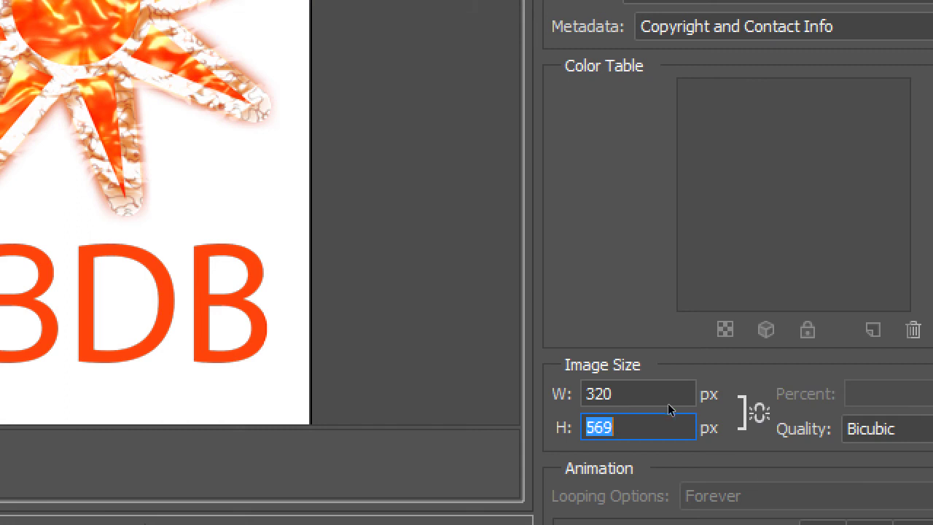
type("470")
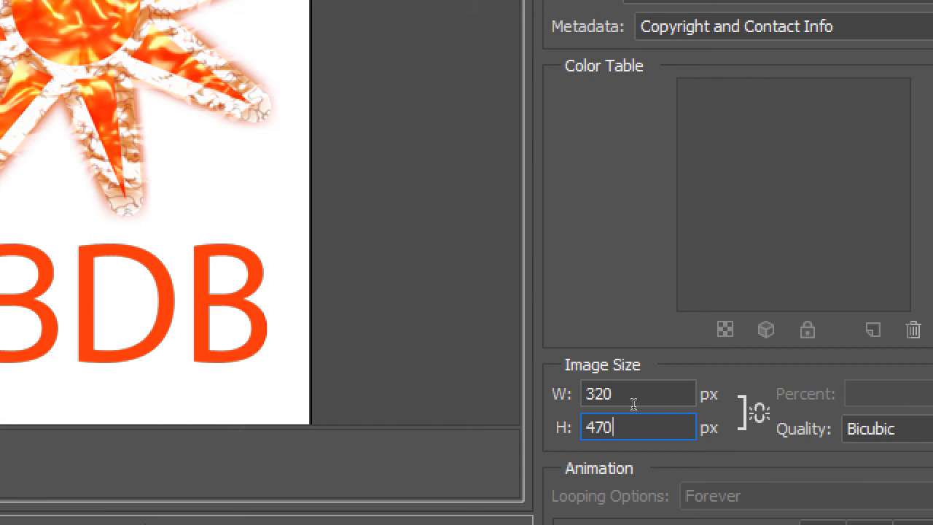
left_click(634, 405)
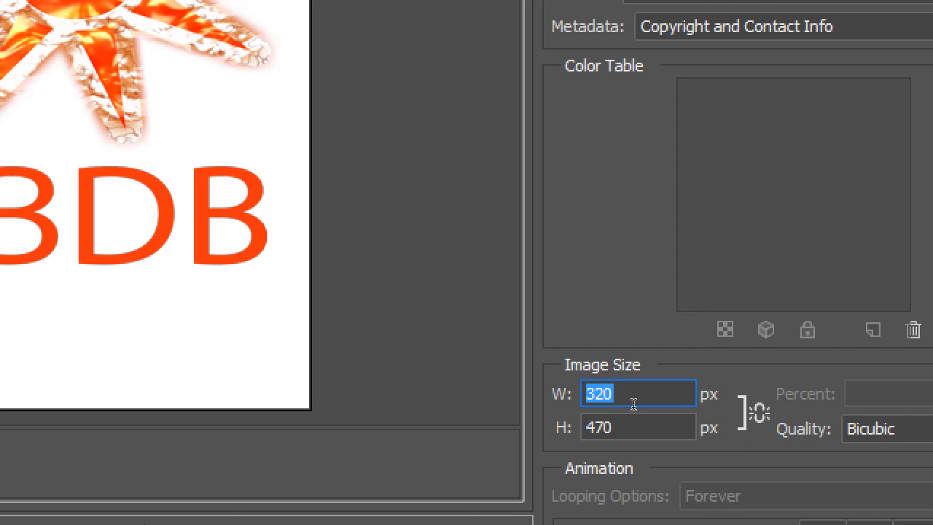
key("Tab")
key("shift+Tab")
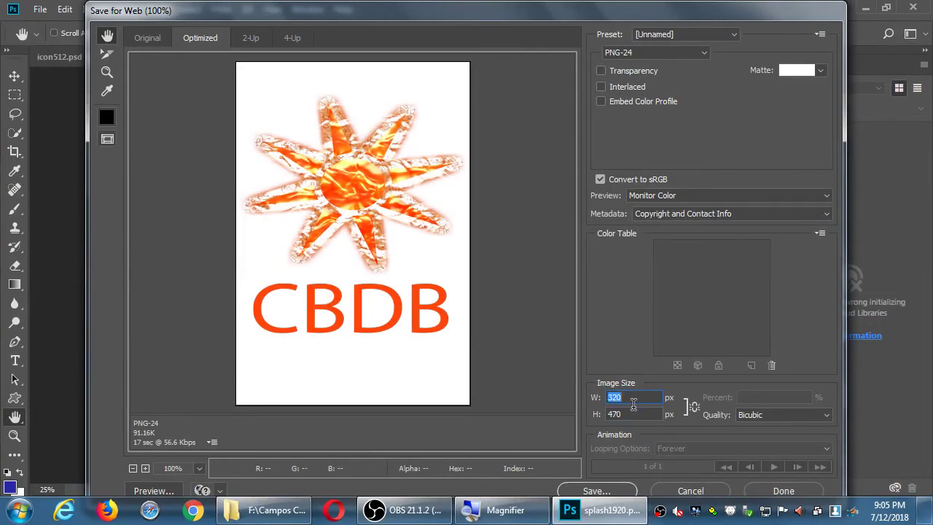
Step: Save the optimized PNG as screen-mdpi-portrait.png, replacing the default file, and switch to Windows Explorer to view the screens/android folder
left_click(592, 490)
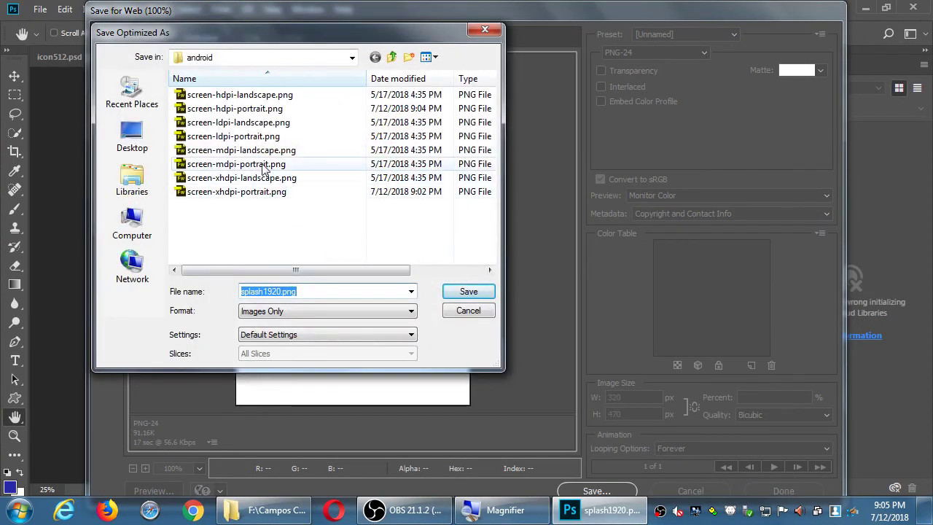
left_click(253, 165)
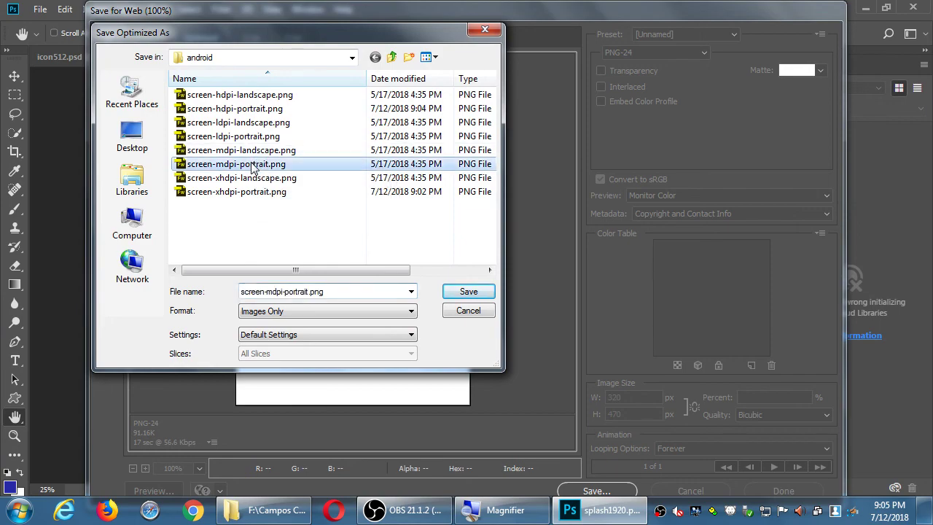
left_click(466, 292)
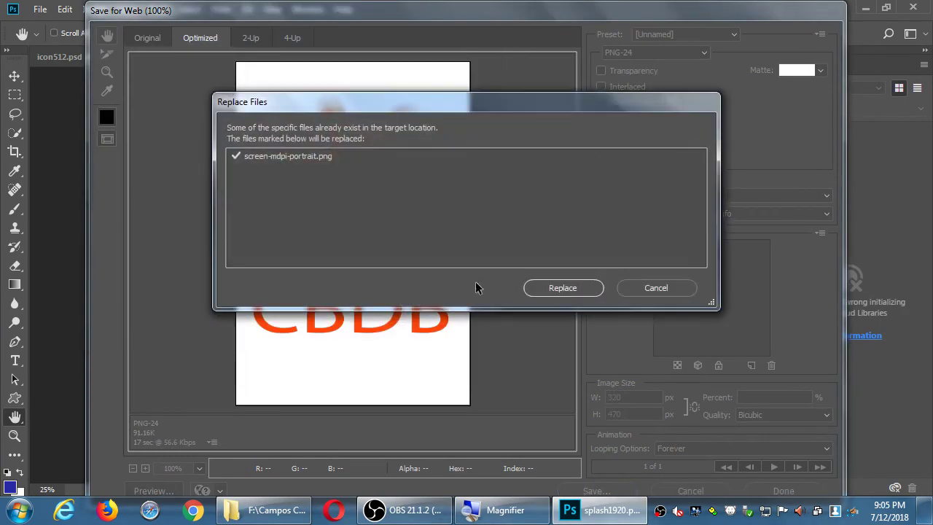
left_click(571, 290)
left_click(307, 513)
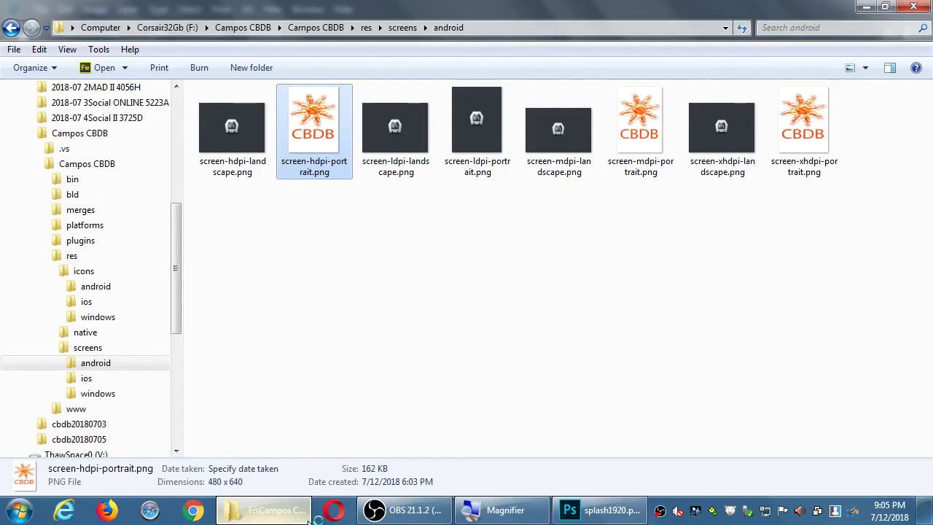
Step: Switch to Photoshop and start another Save for Web export with unlinked proportions and an image size of 320 by 426 px
left_click(307, 520)
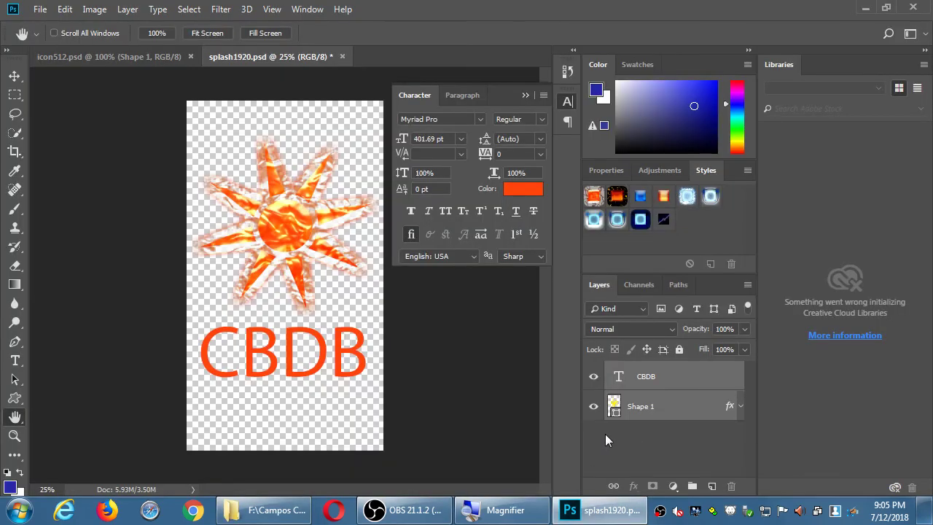
key("ctrl+alt+shift+s")
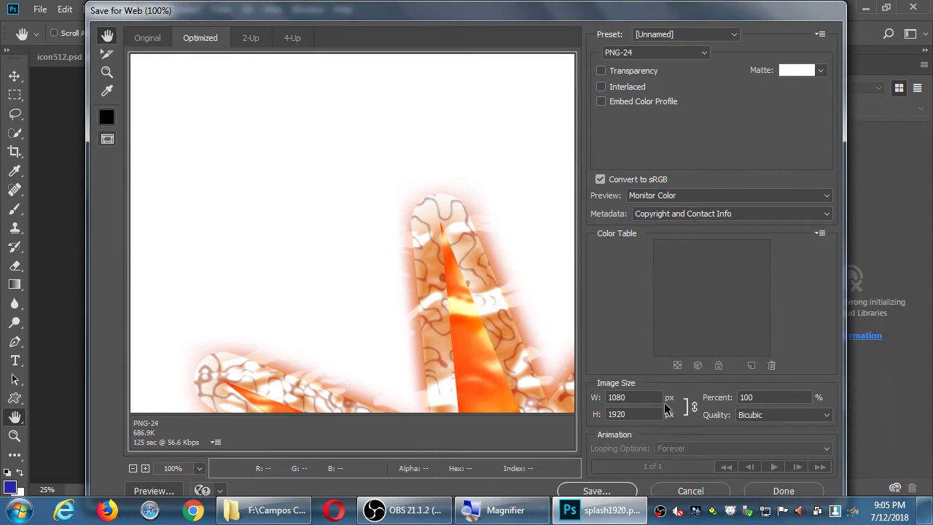
left_click(628, 397)
type("320")
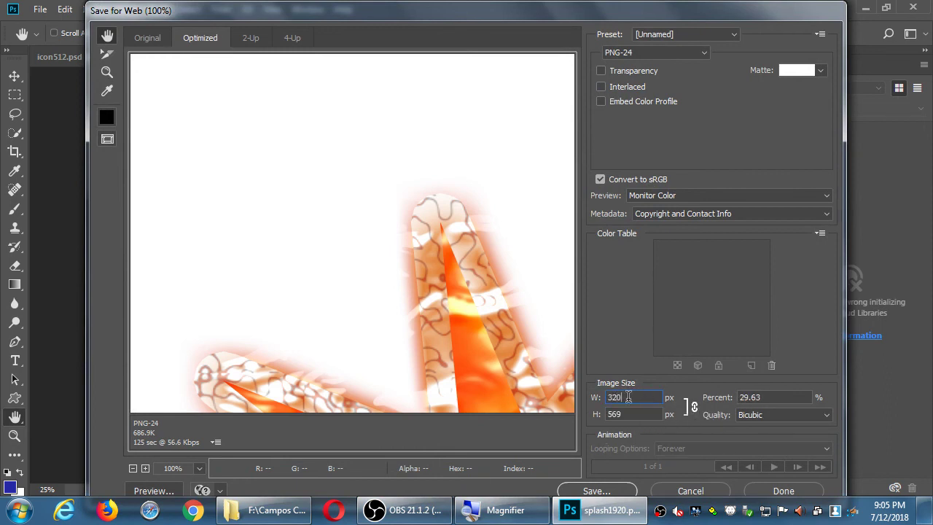
left_click(695, 409)
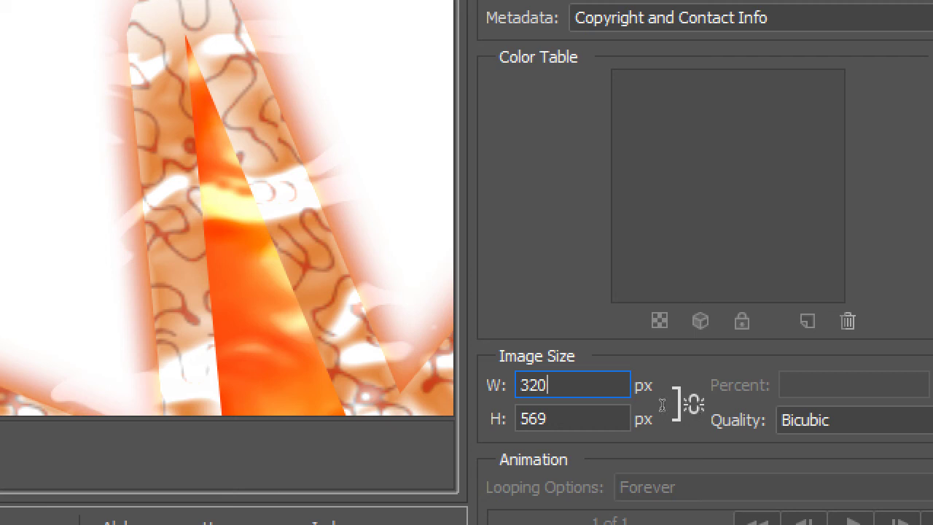
key("Tab")
type("426")
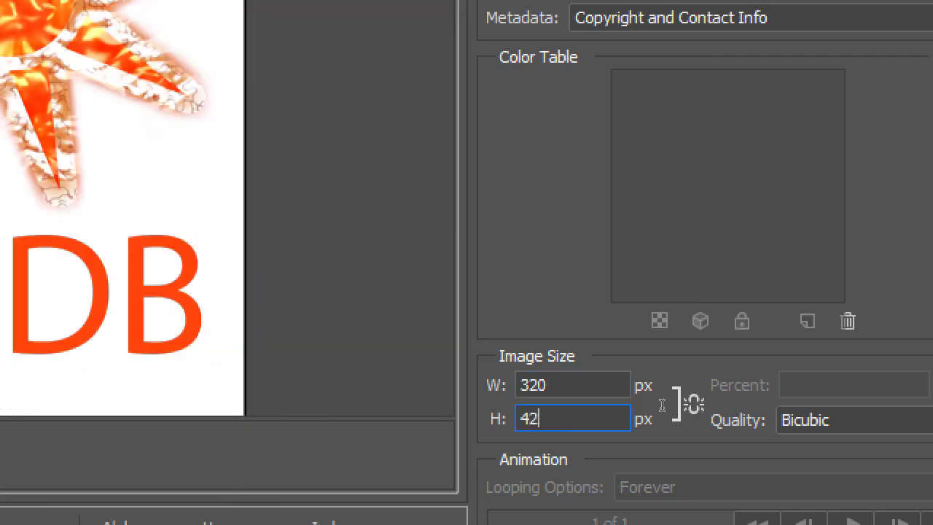
key("Tab")
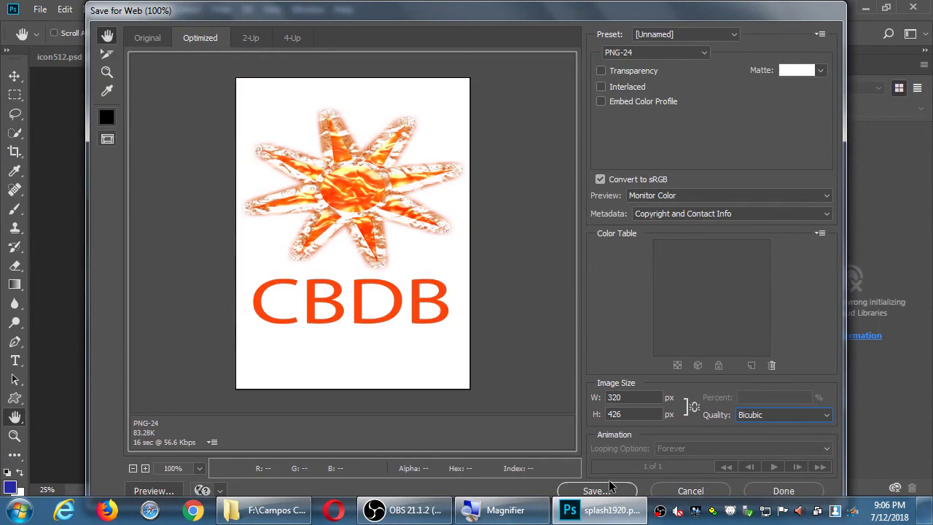
Step: Save the optimized PNG as screen-ldpi-portrait.png, replacing the default file, and save the splash1920.psd document
left_click(596, 491)
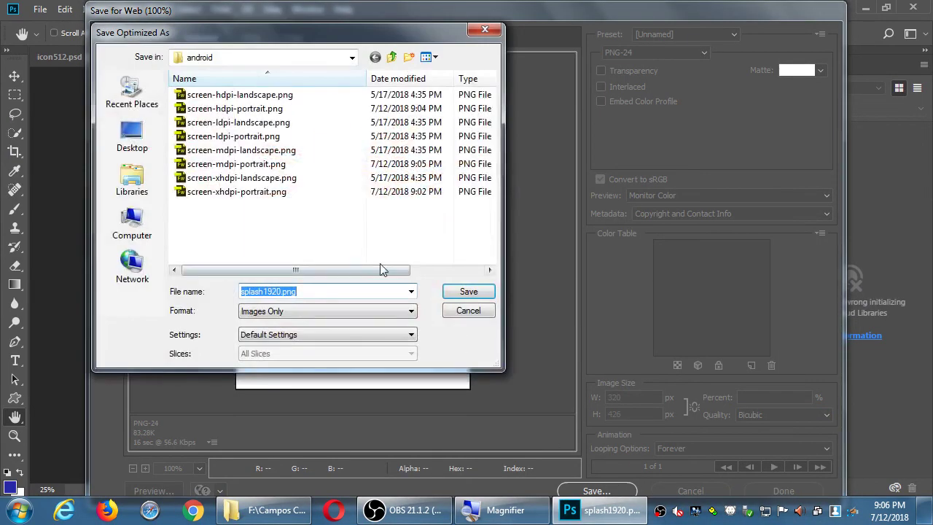
left_click(238, 138)
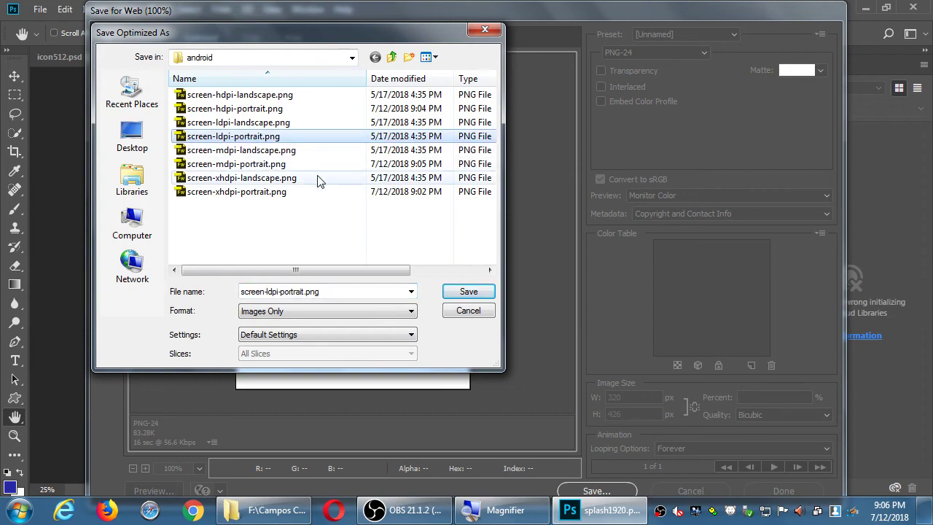
left_click(451, 292)
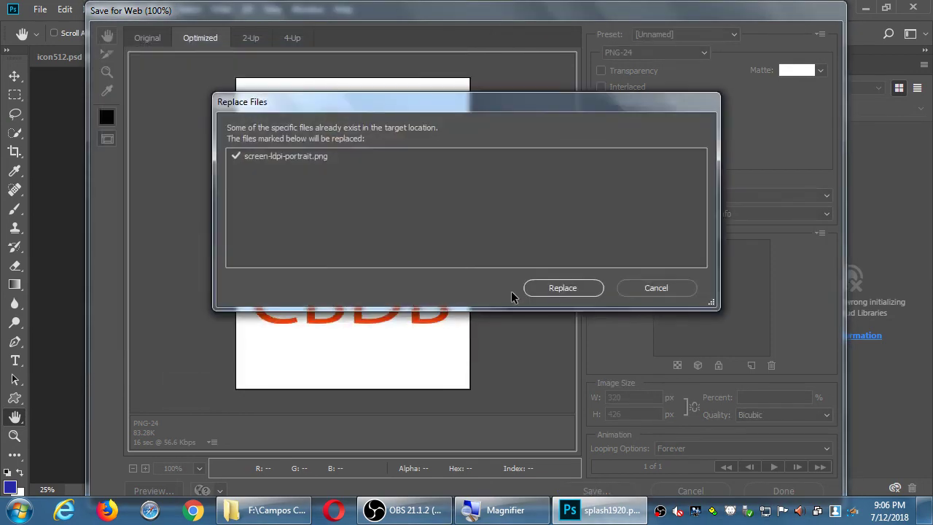
left_click(559, 289)
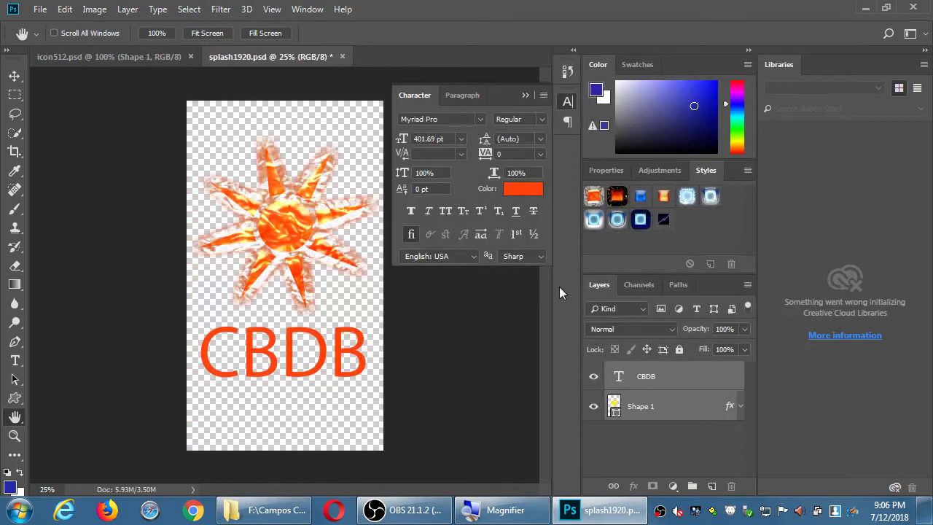
key("ctrl+s")
Step: Switch to Windows Explorer and review the exported app icons in the res/icons/android folder, including icon-48-mdpi.png
left_click(310, 504)
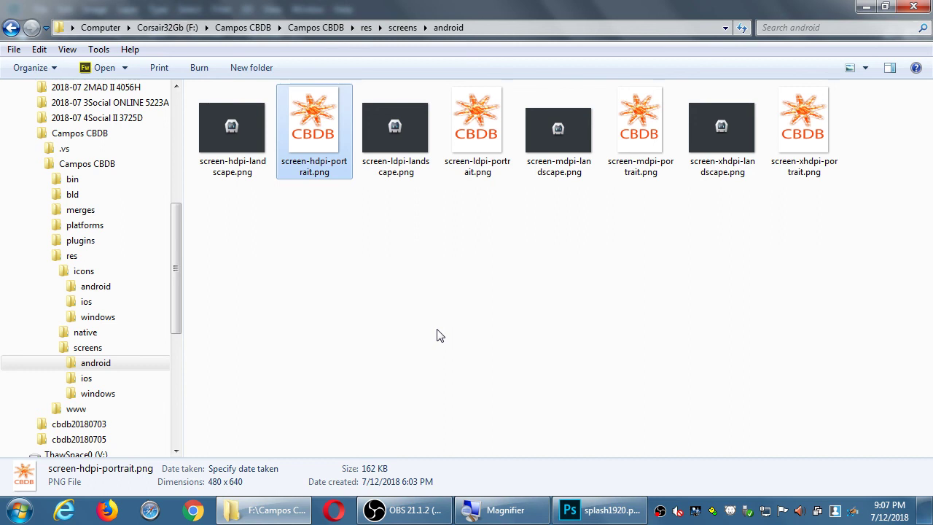
left_click(366, 27)
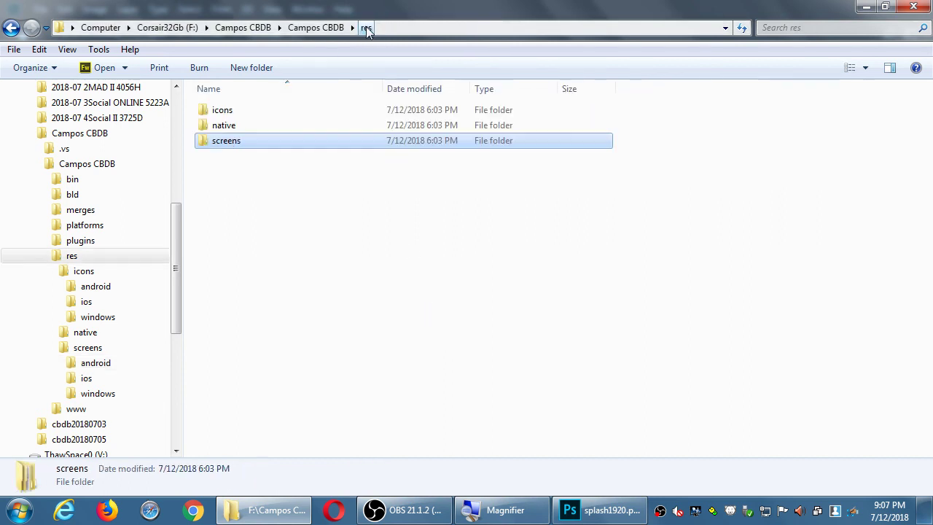
double_click(282, 115)
double_click(255, 113)
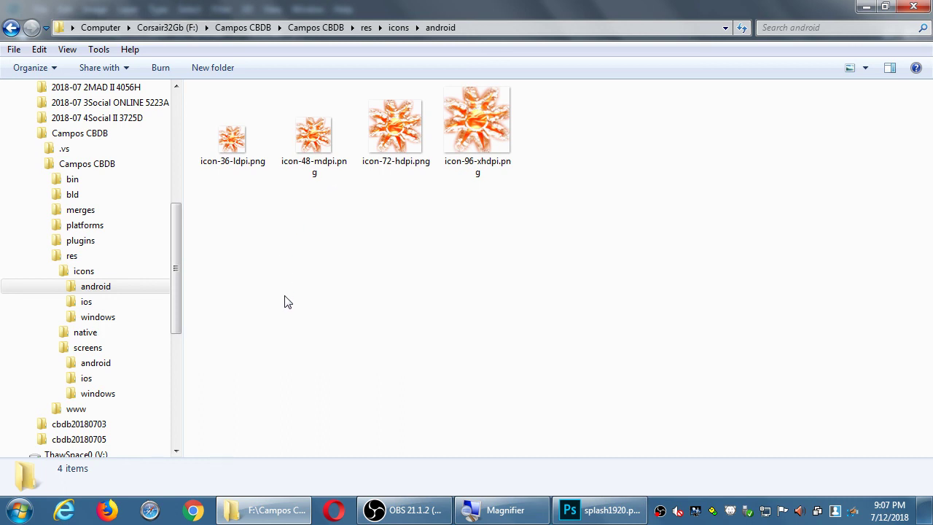
left_click(594, 509)
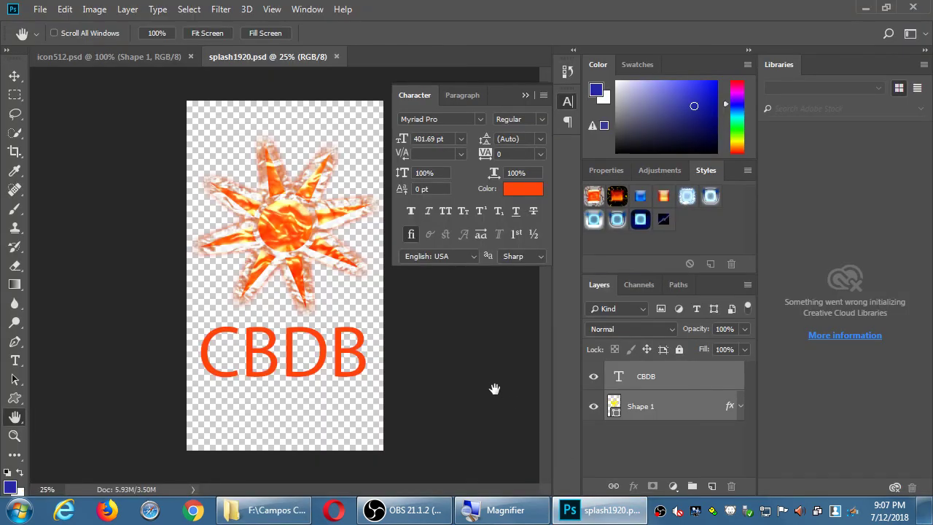
left_click(299, 512)
left_click(304, 148)
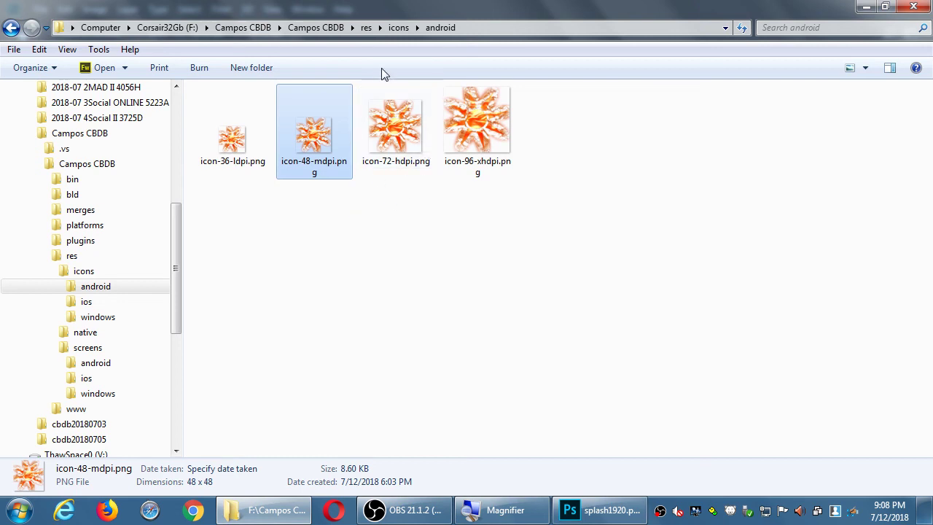
Step: Open the res/screens/android folder, check screen-hdpi-portrait.png, and select the four landscape splash images that still need replacing
left_click(368, 29)
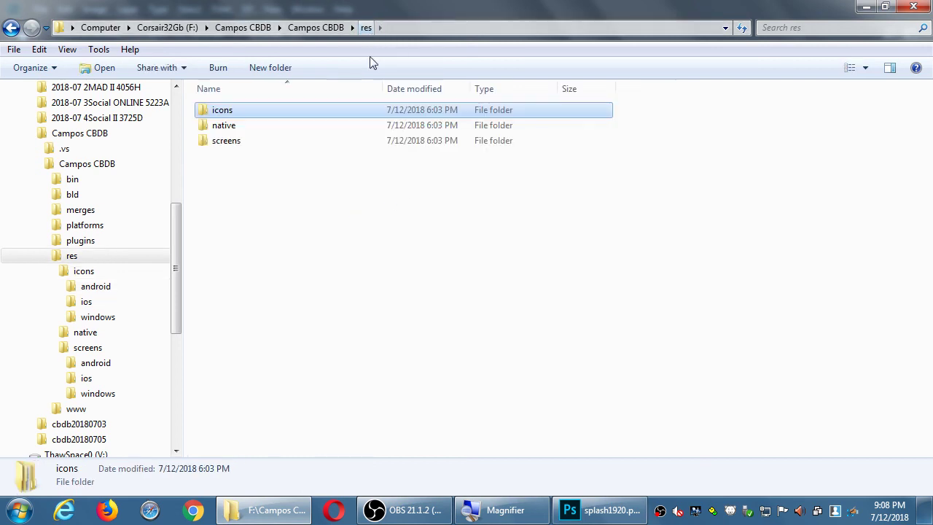
double_click(264, 139)
double_click(247, 108)
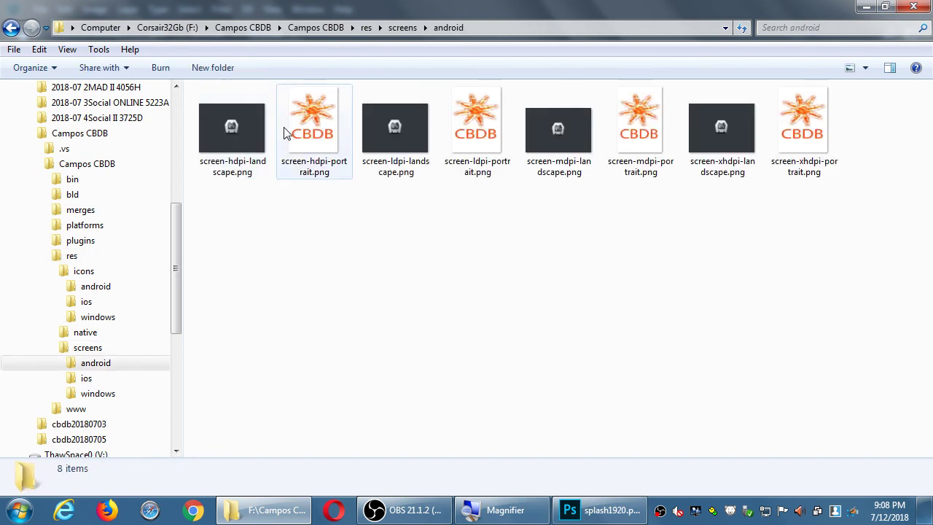
left_click(313, 125)
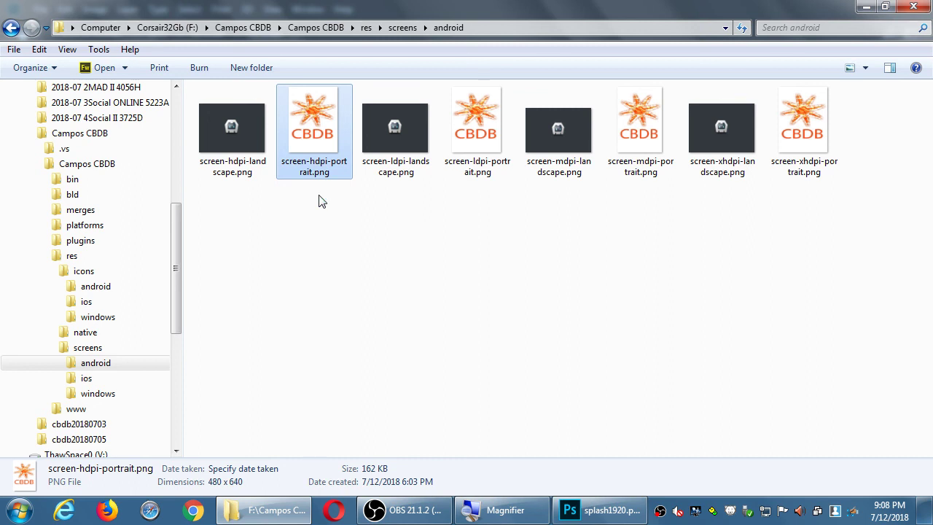
left_click(235, 126)
left_click(385, 135)
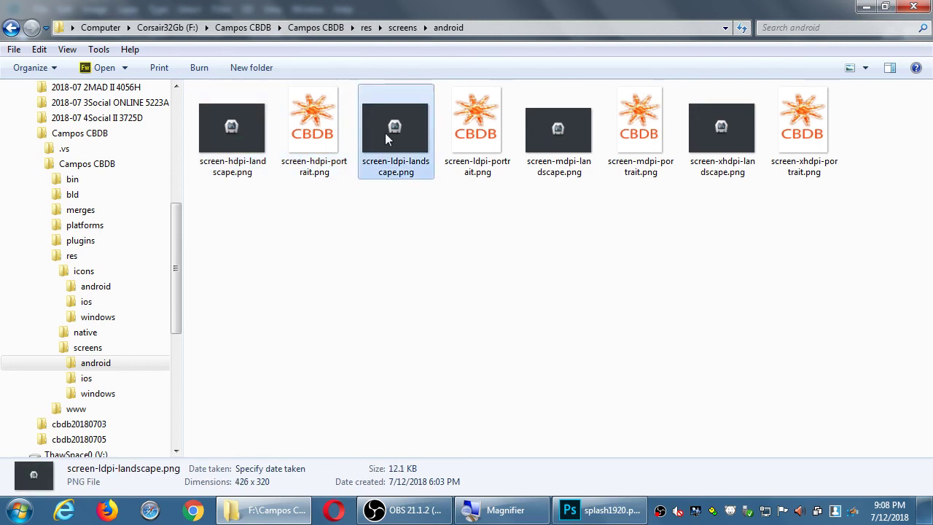
left_click(248, 128, "ctrl")
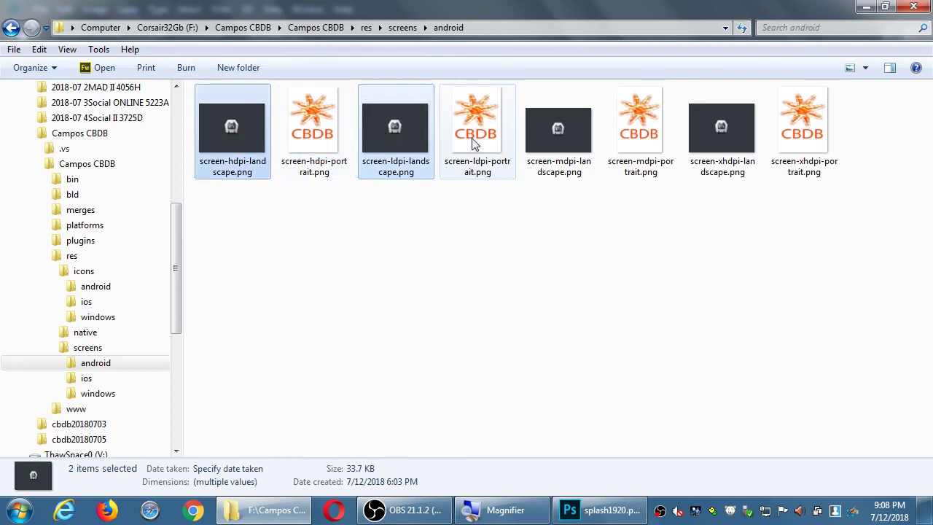
left_click(545, 132, "ctrl")
left_click(695, 175, "ctrl")
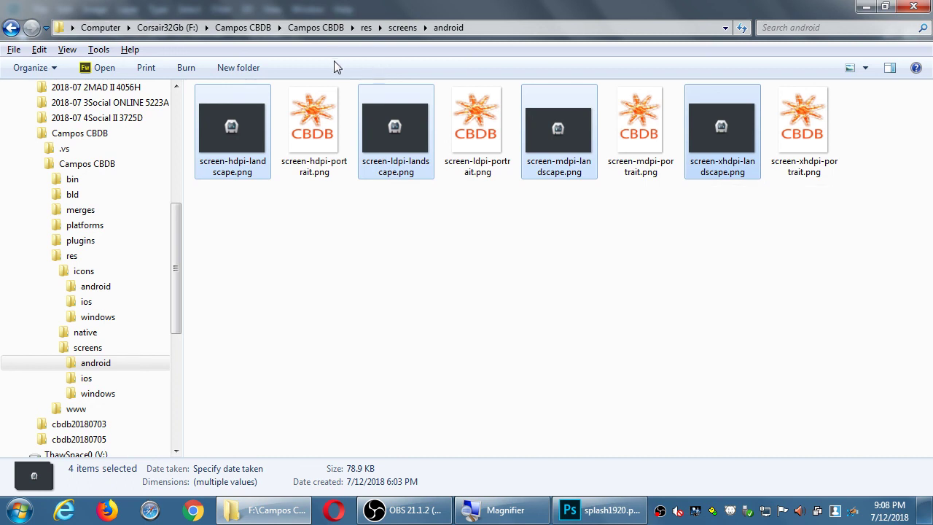
Step: Go to the inner Campos CBDB project folder and locate the config.xml file
left_click(325, 32)
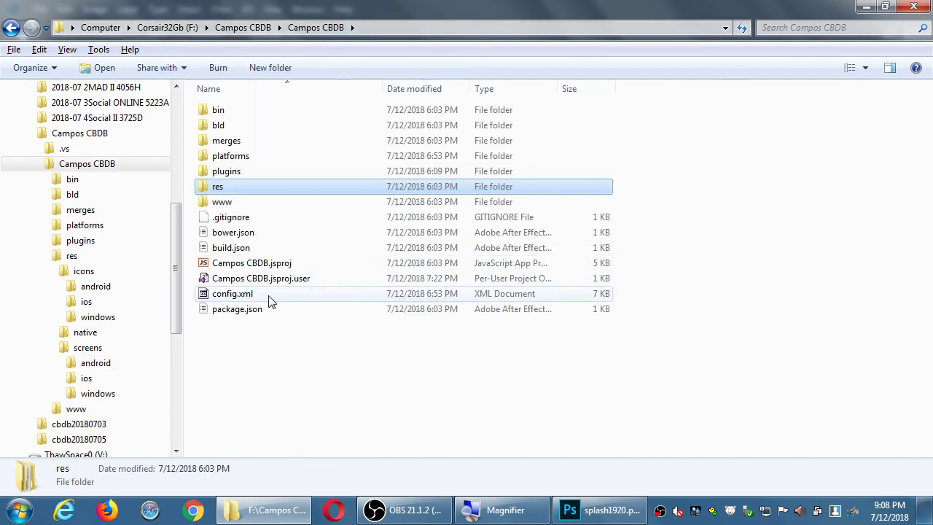
left_click(262, 295)
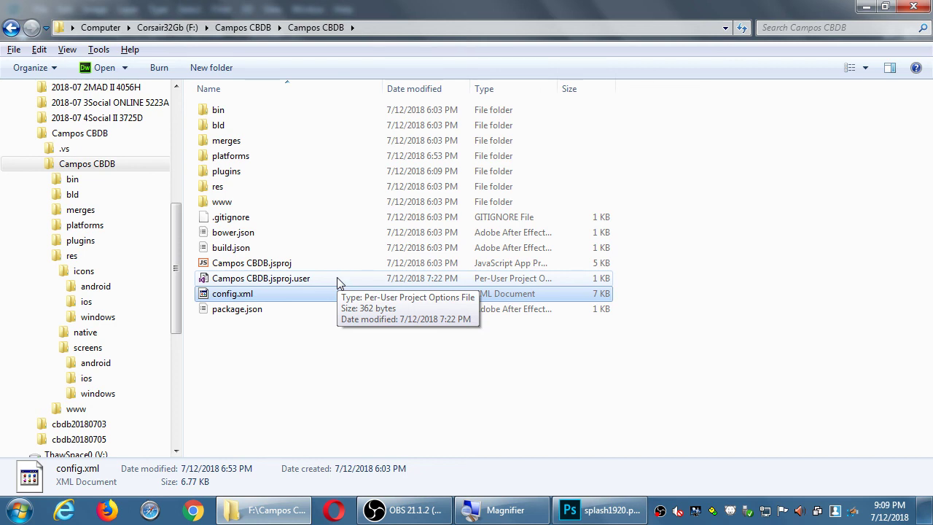
left_click(520, 395)
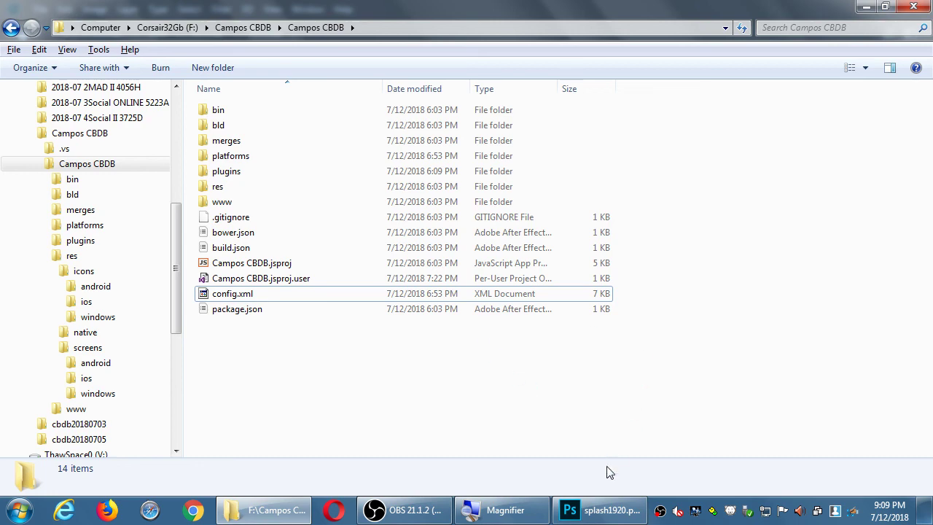
left_click(599, 516)
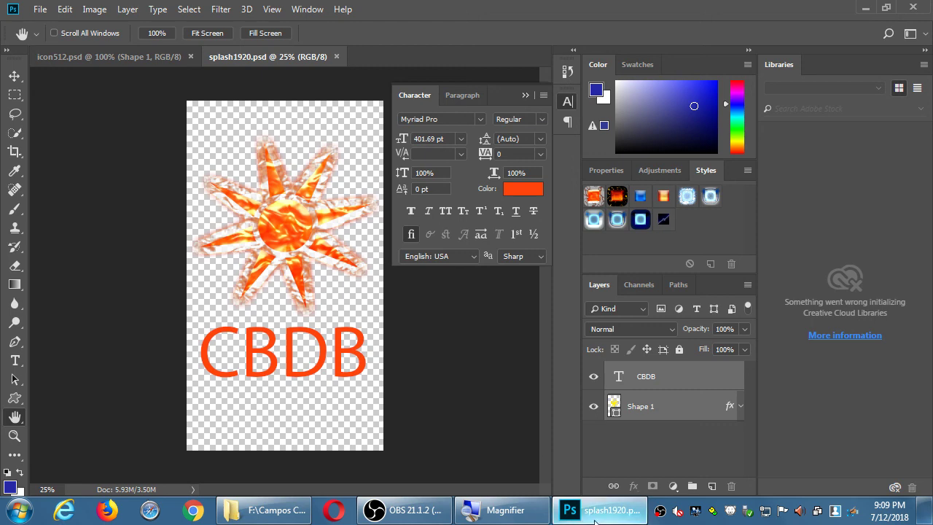
left_click(403, 510)
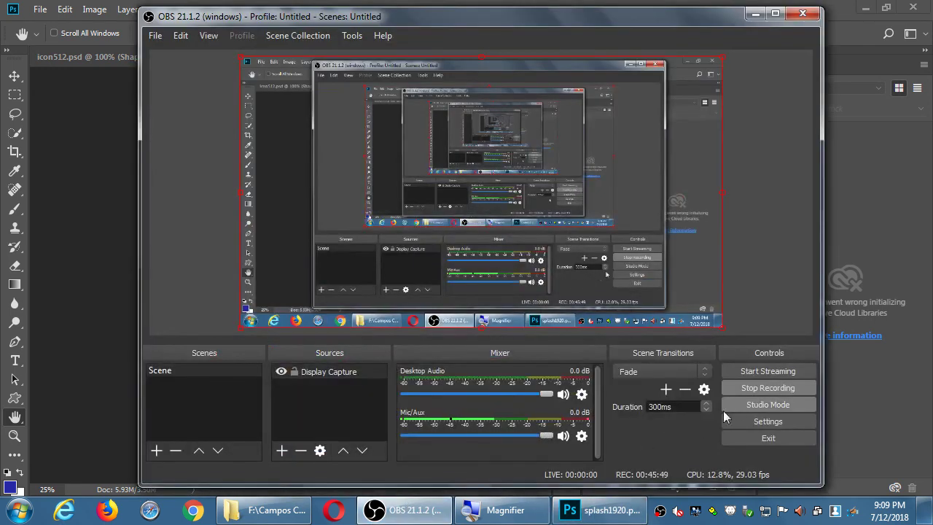